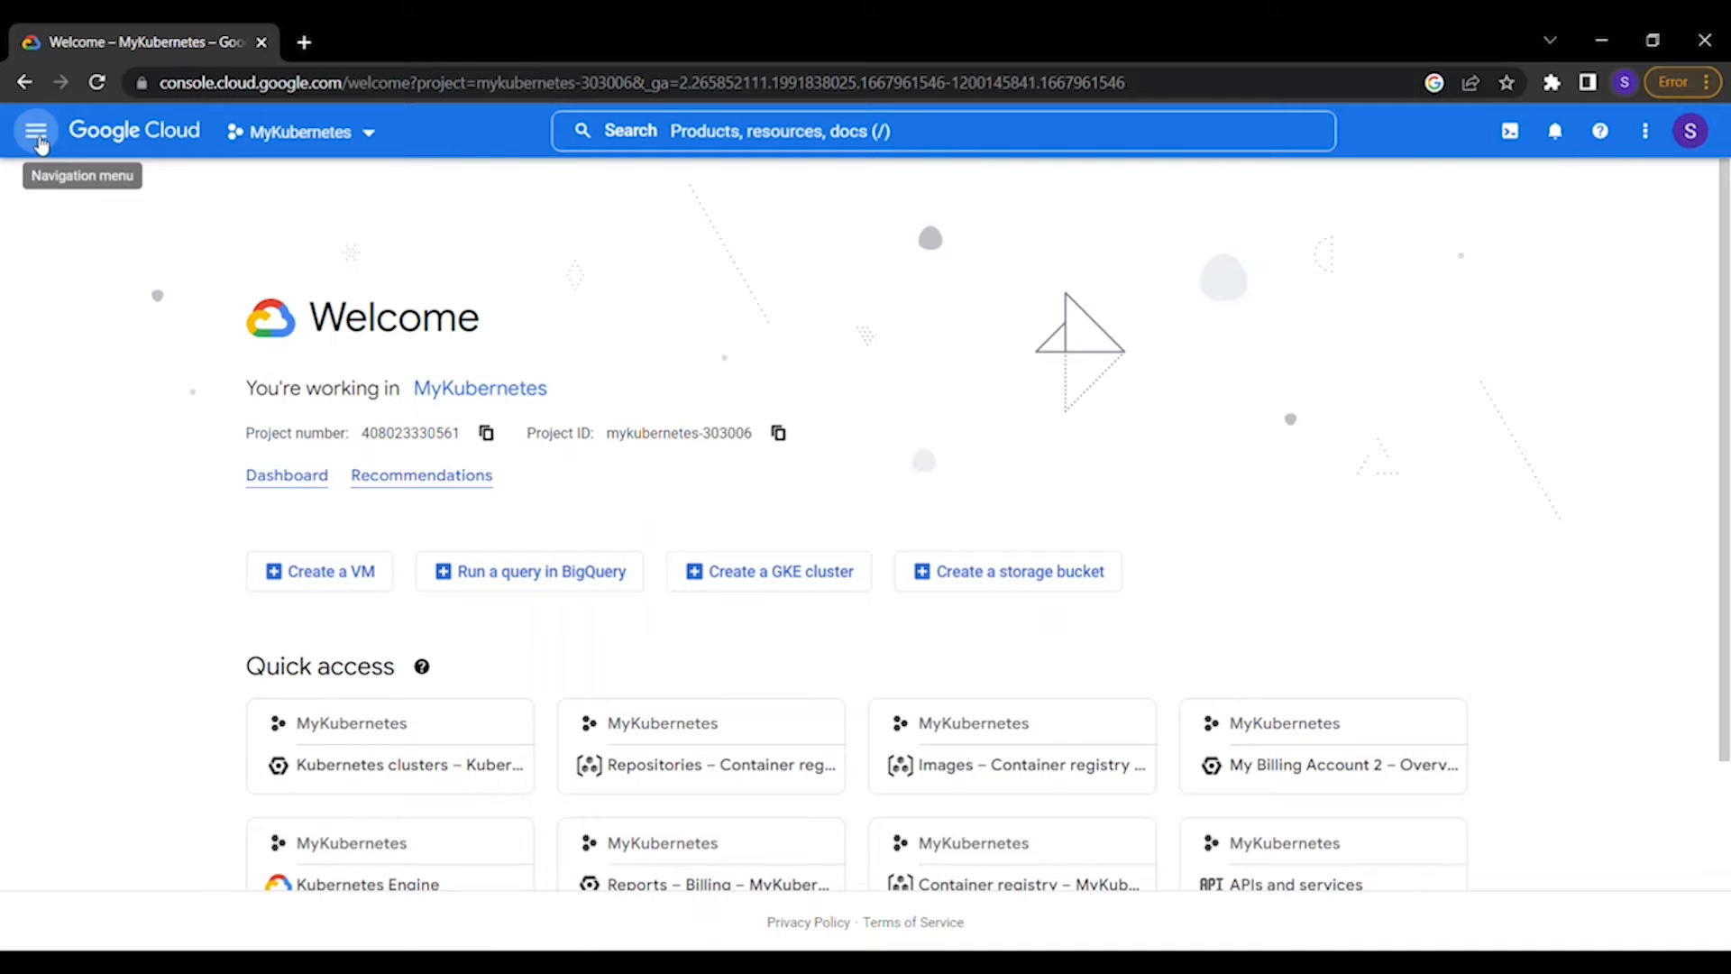
Open the Kubernetes Engine clusters page for the MyKubernetes project
left_click(38, 135)
mouse_move(170, 420)
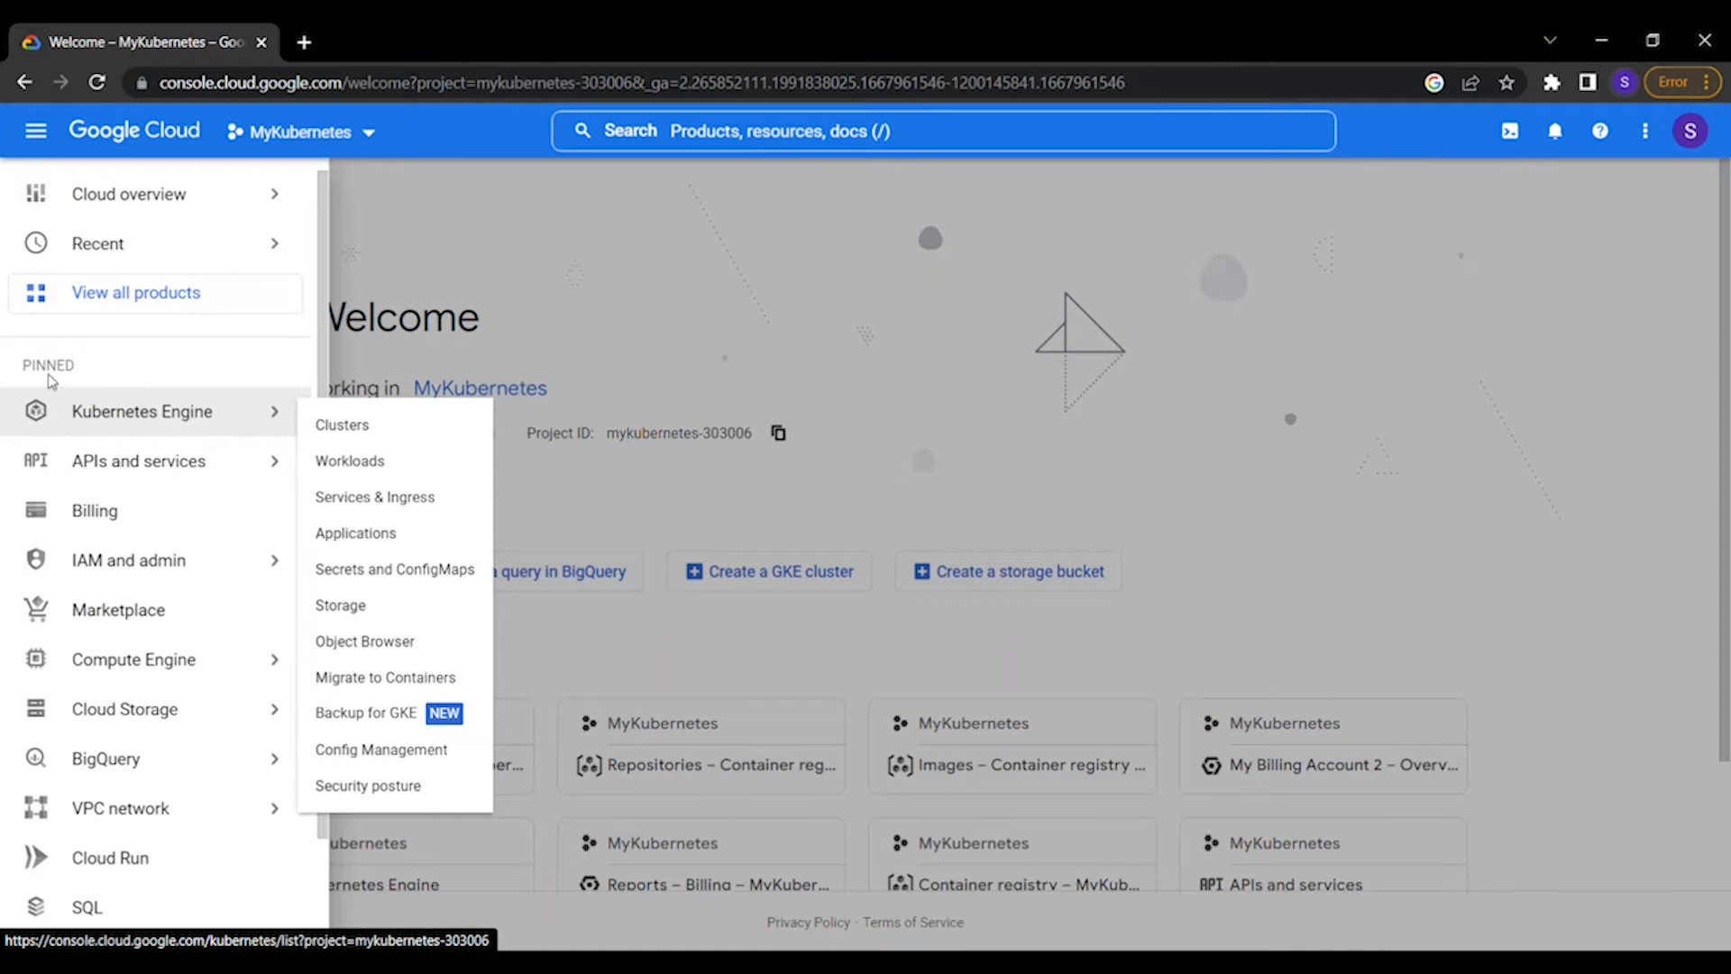
scroll(138, 465, "down", 2)
scroll(143, 453, "up", 2)
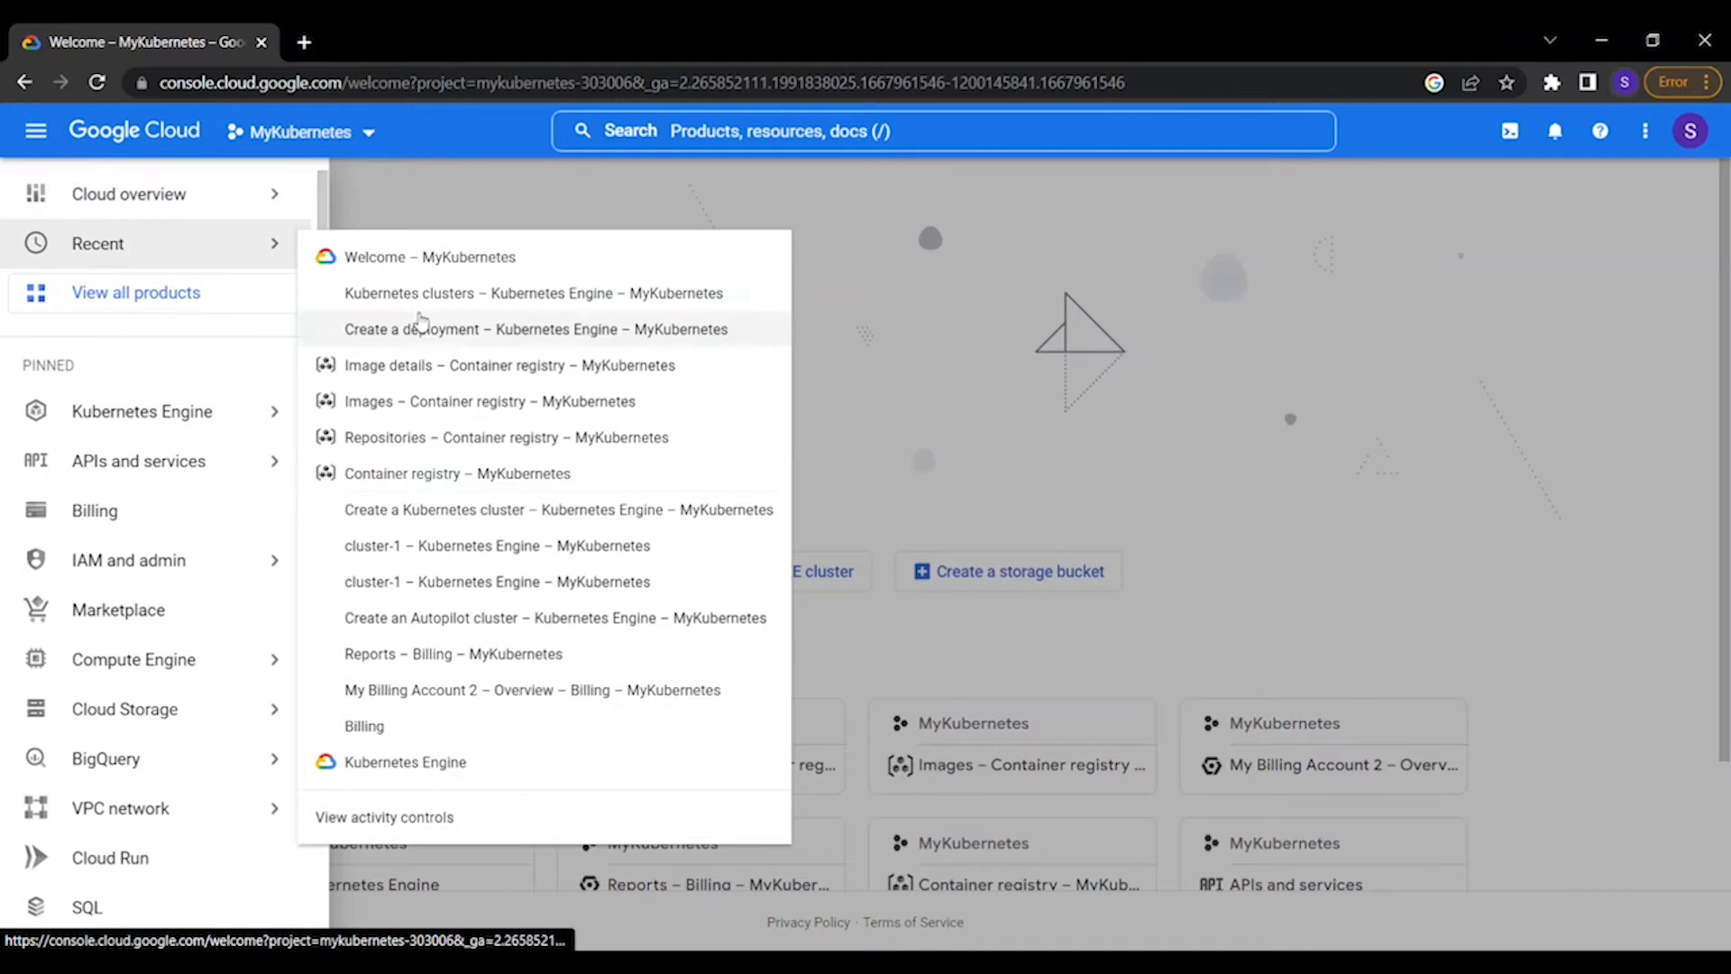
mouse_move(224, 424)
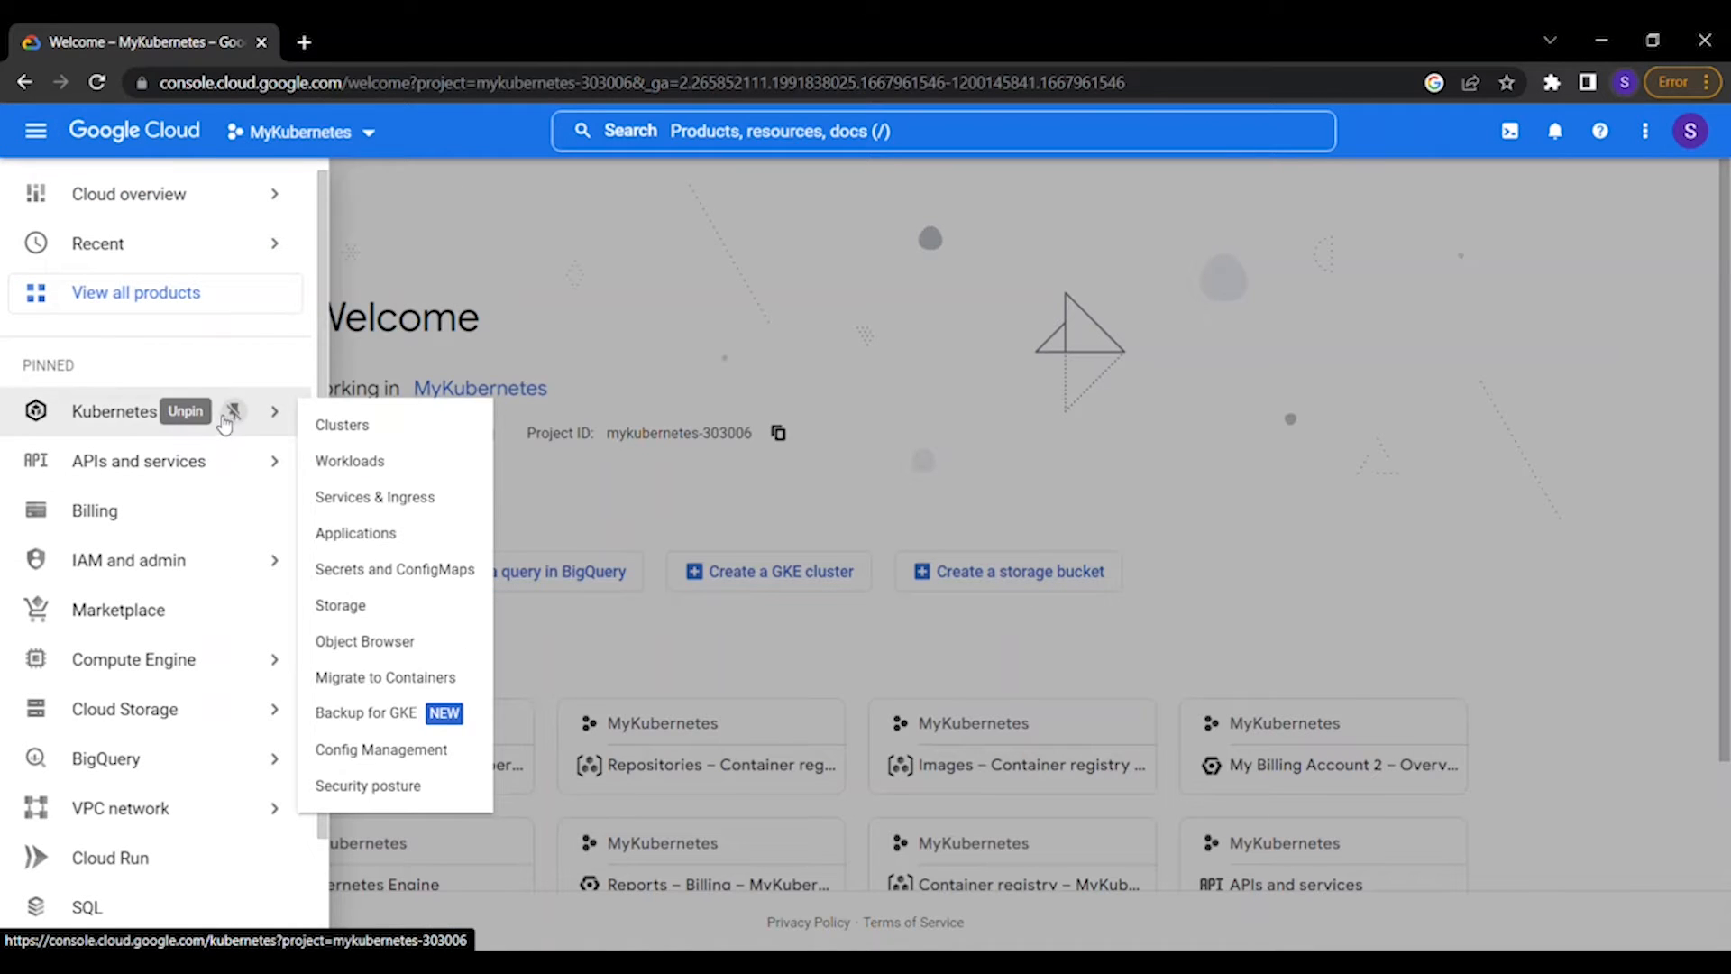
left_click(343, 433)
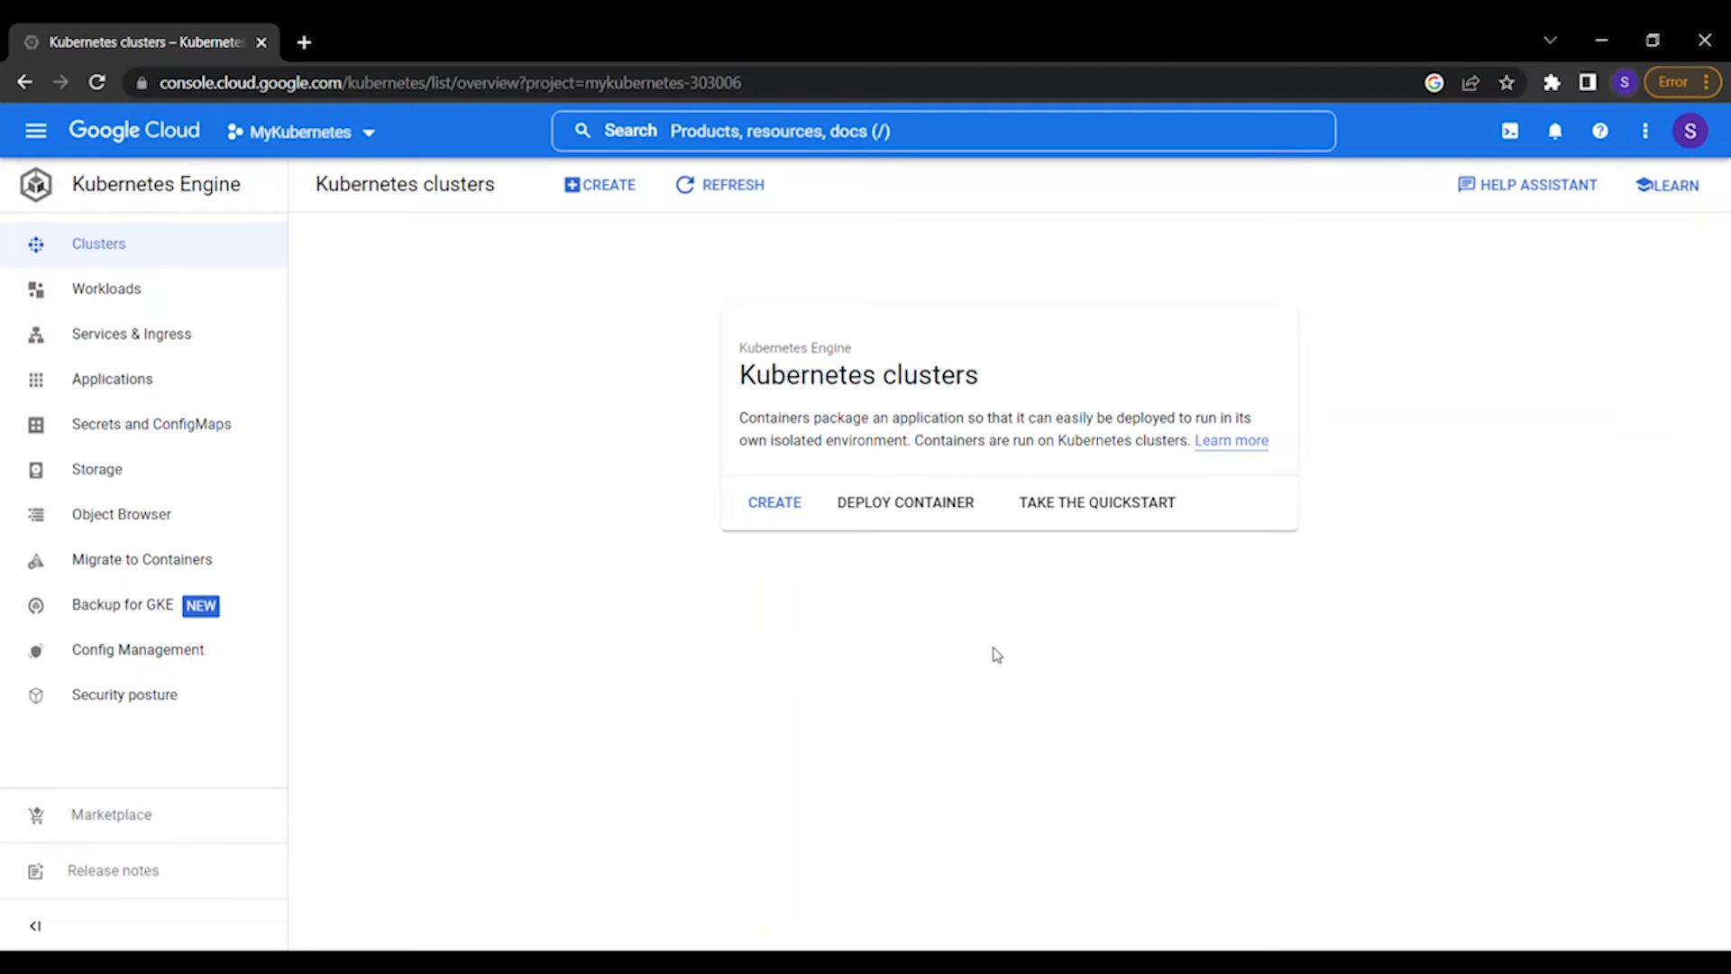
Start creating a Kubernetes cluster in Standard mode, where you manage the cluster and its nodes yourself
left_click(774, 514)
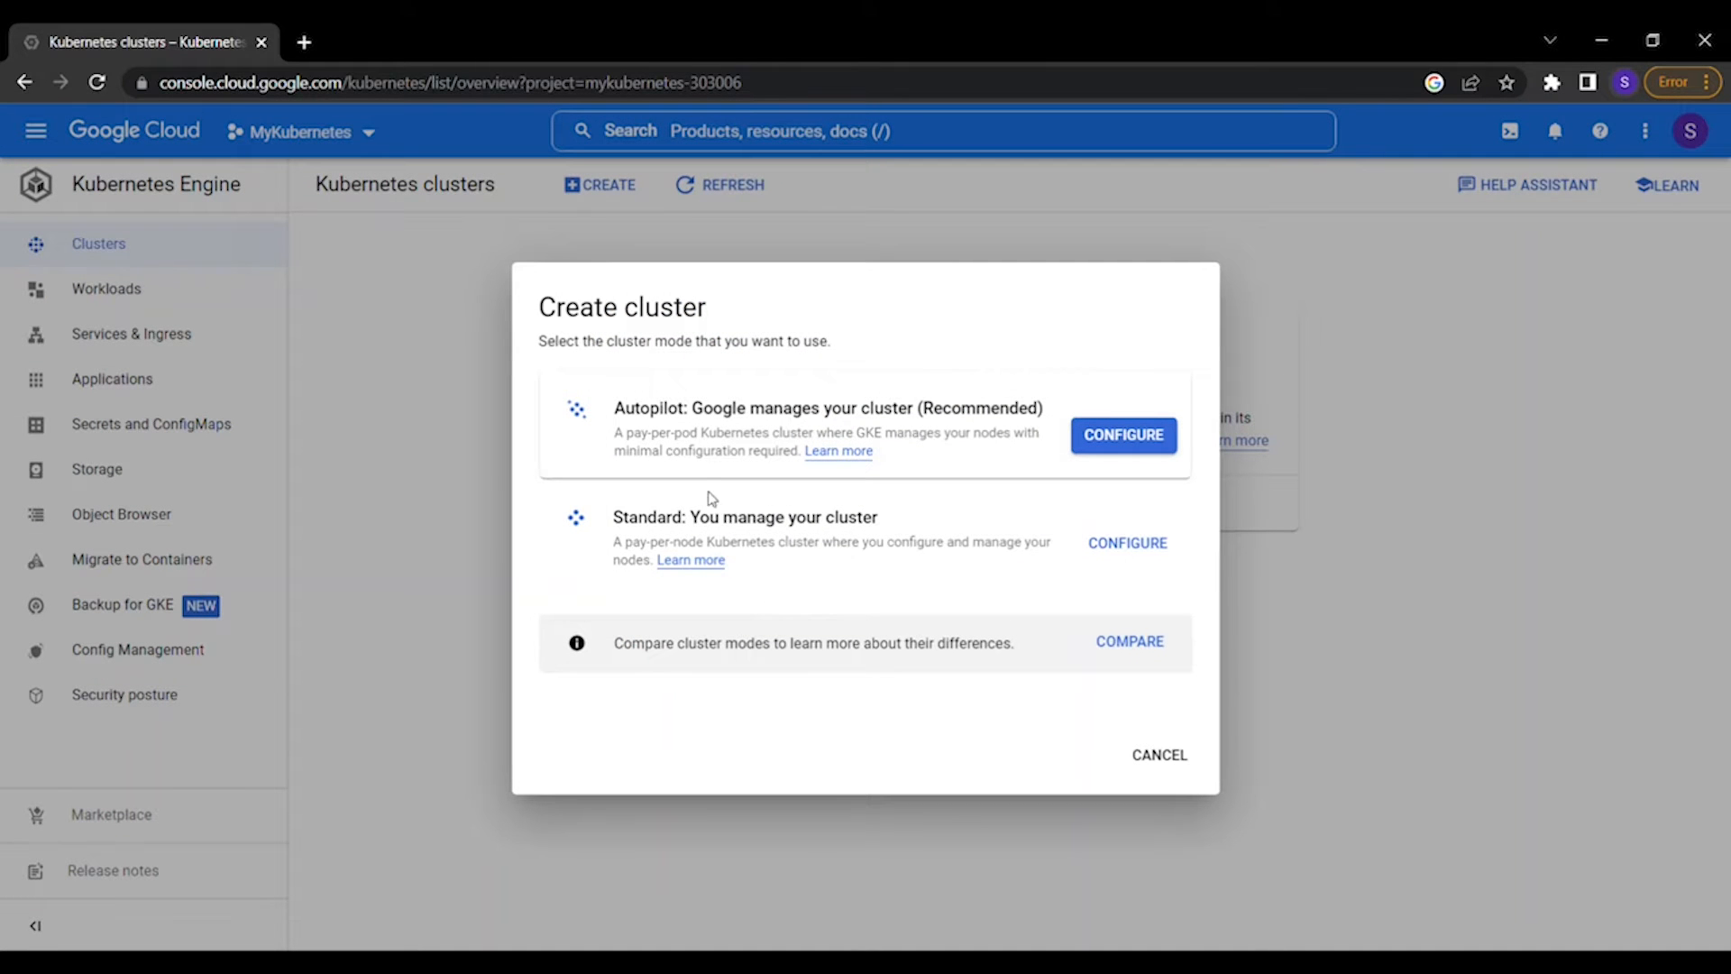
double_click(653, 410)
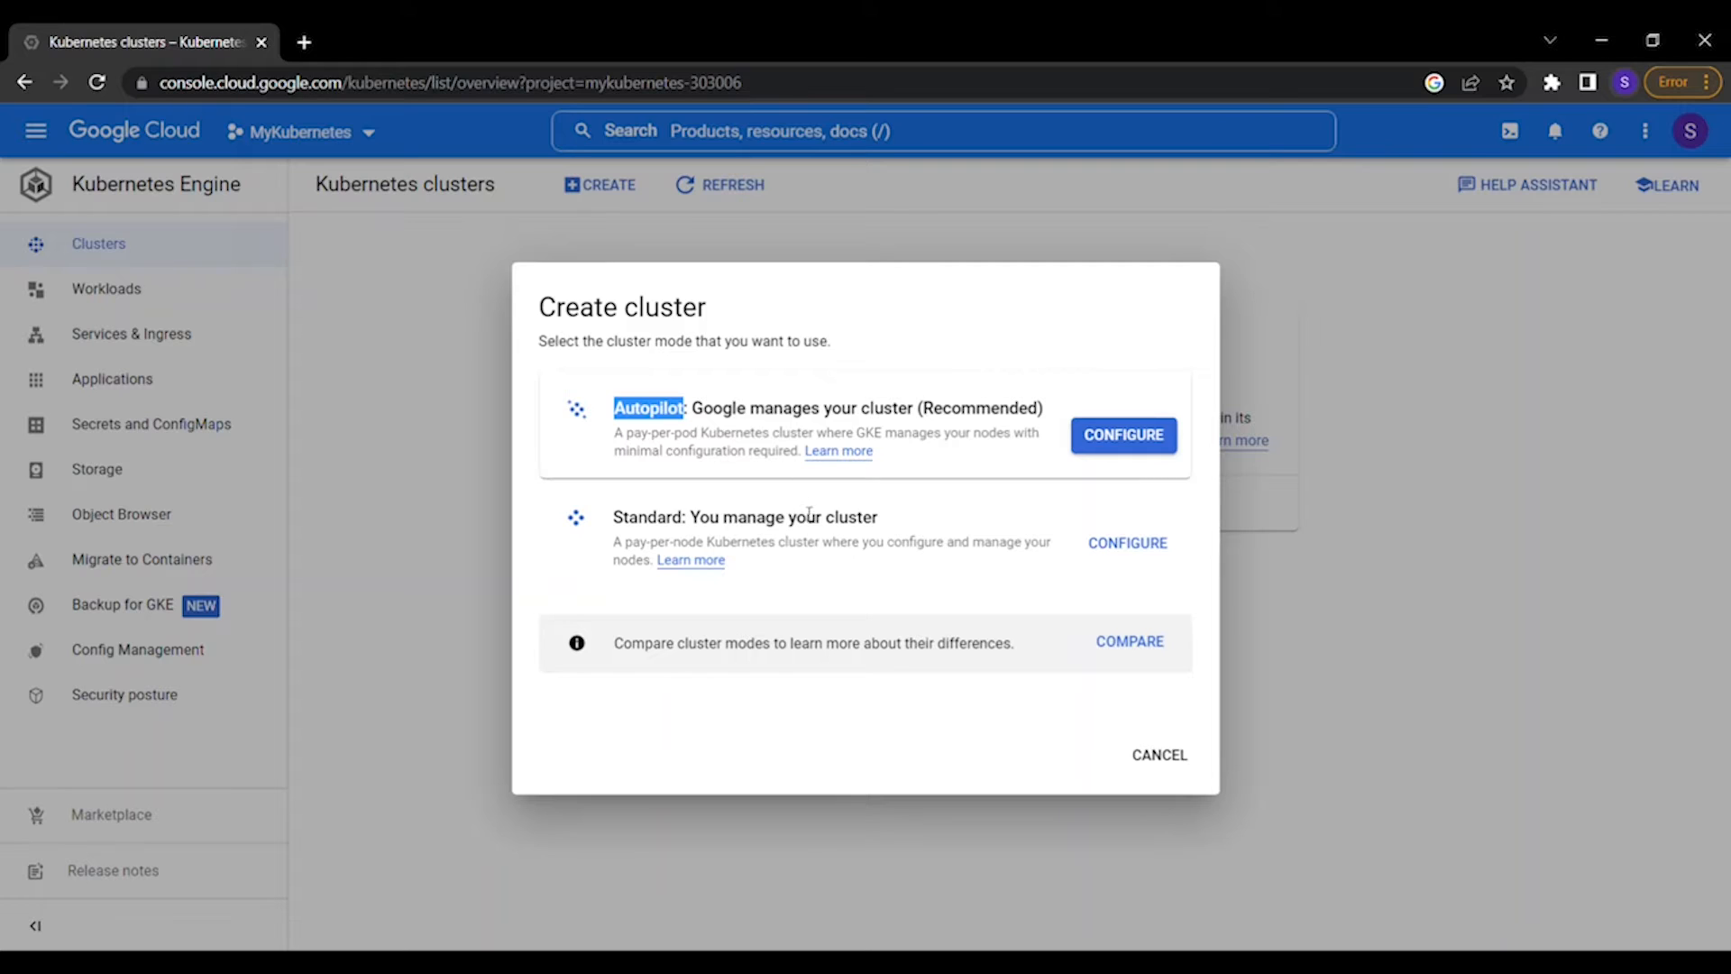
left_click_drag(677, 516, 796, 516)
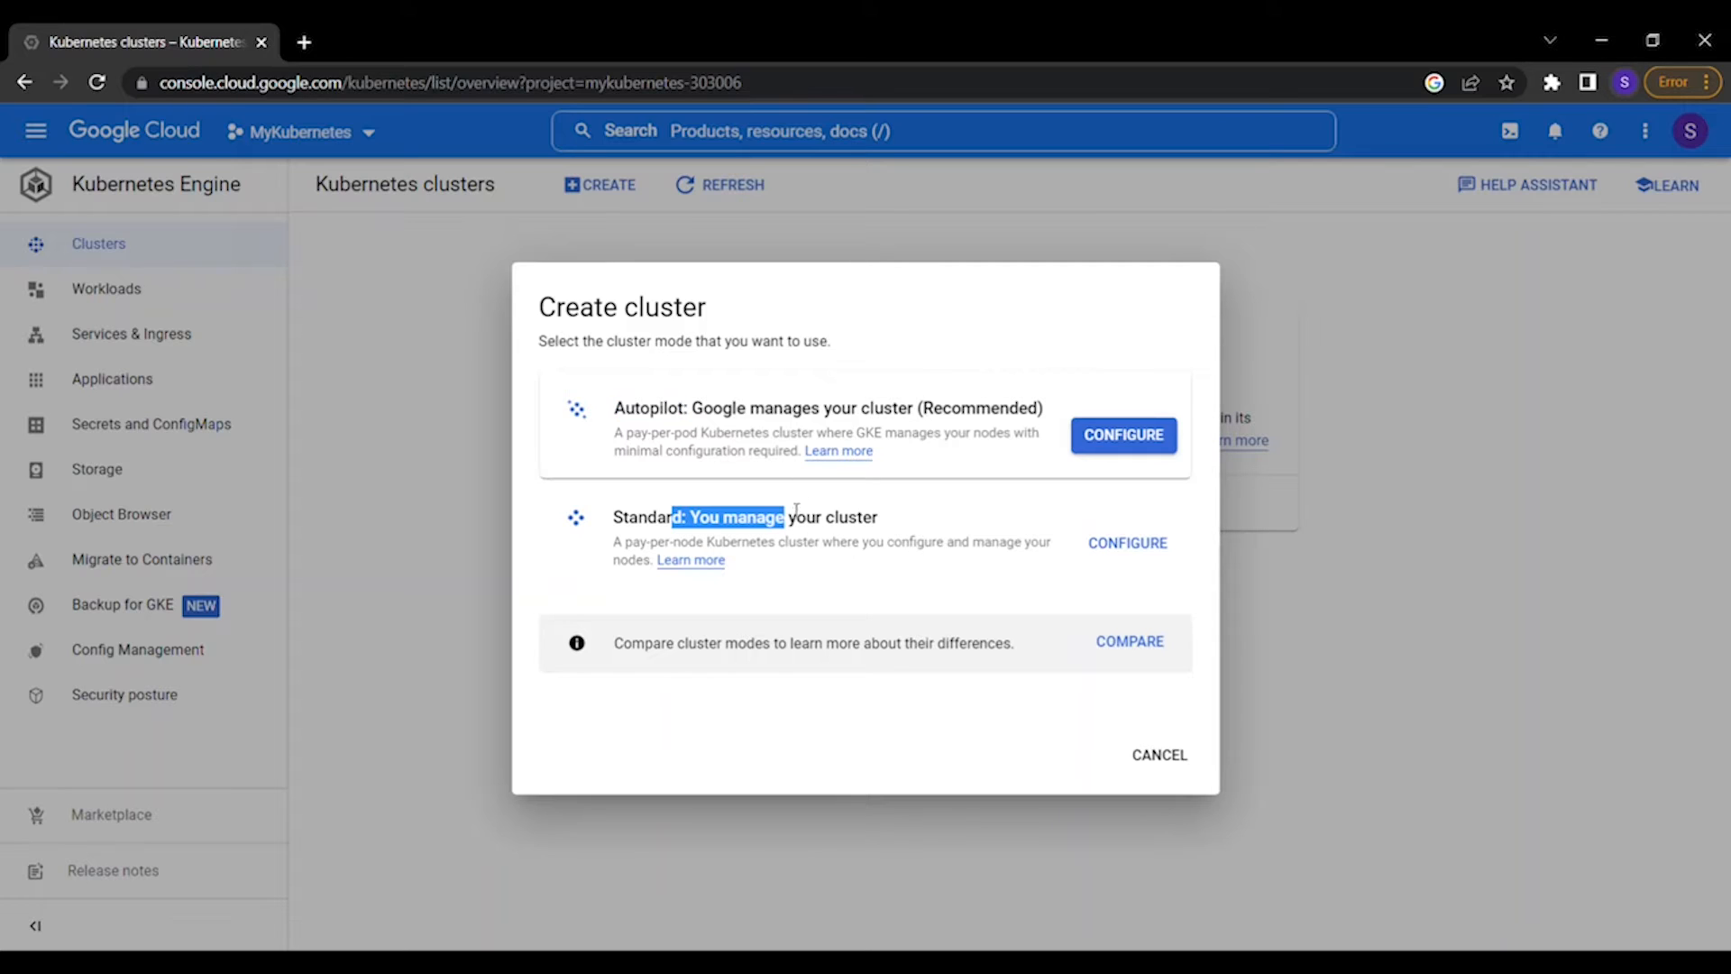
left_click(1101, 550)
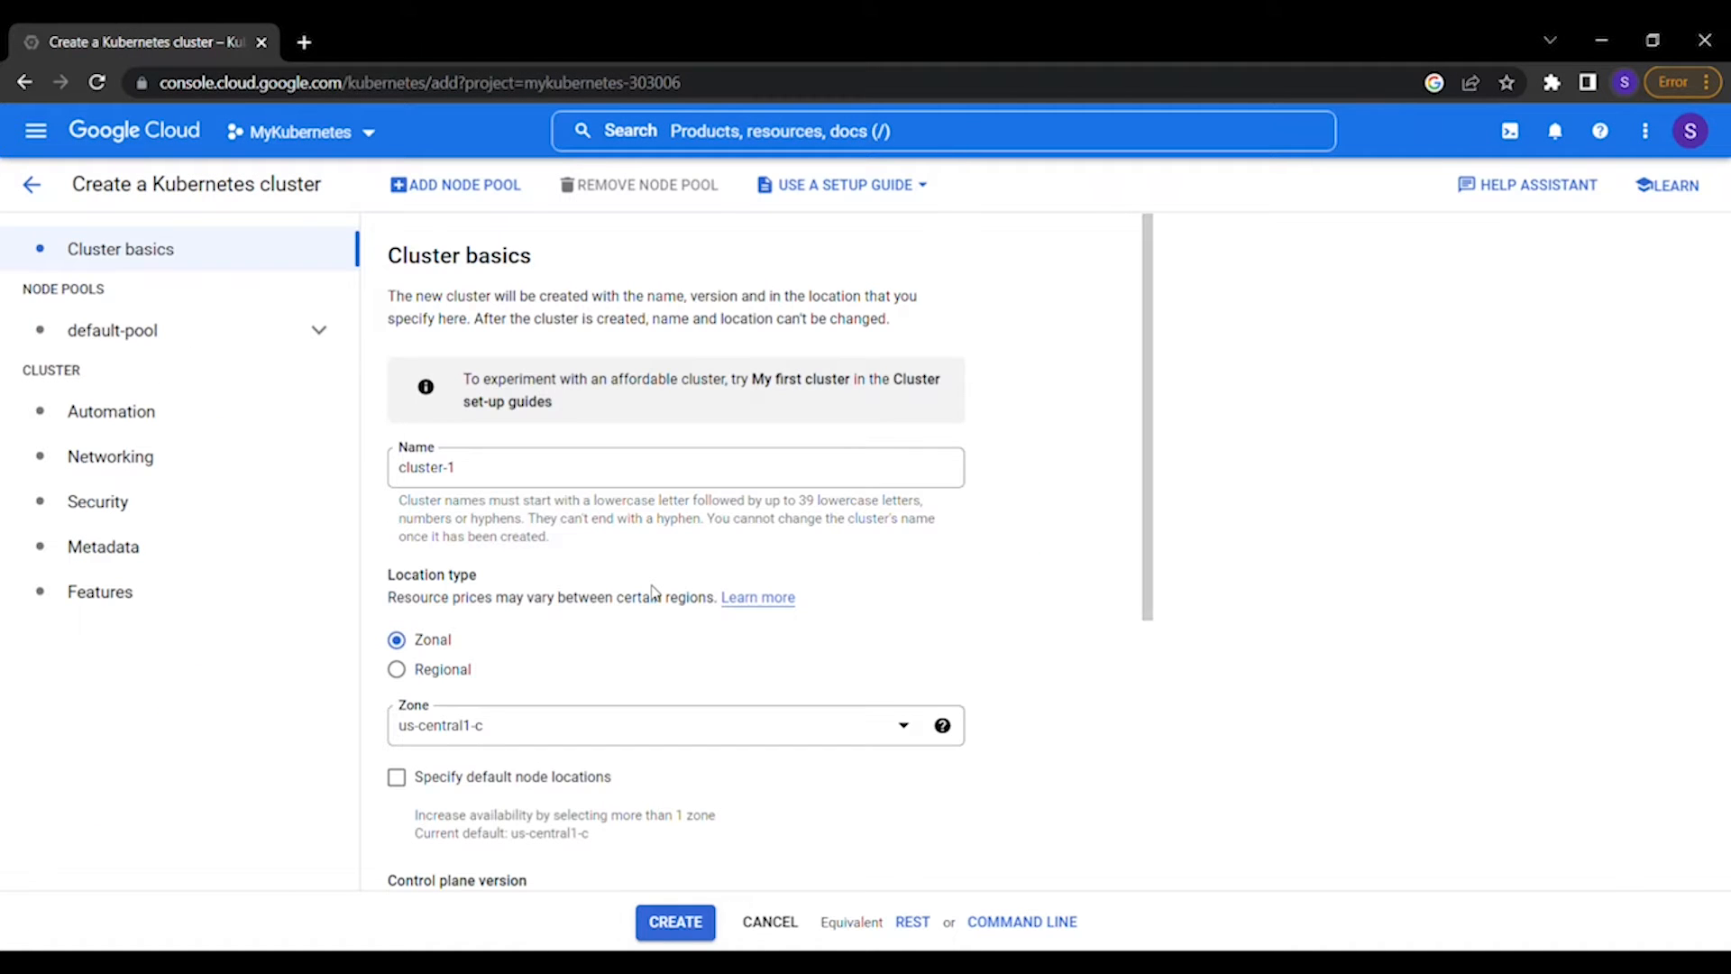
Keep cluster-1 as the cluster name and select us-central1-c as the zone in the cluster basics
left_click(479, 468)
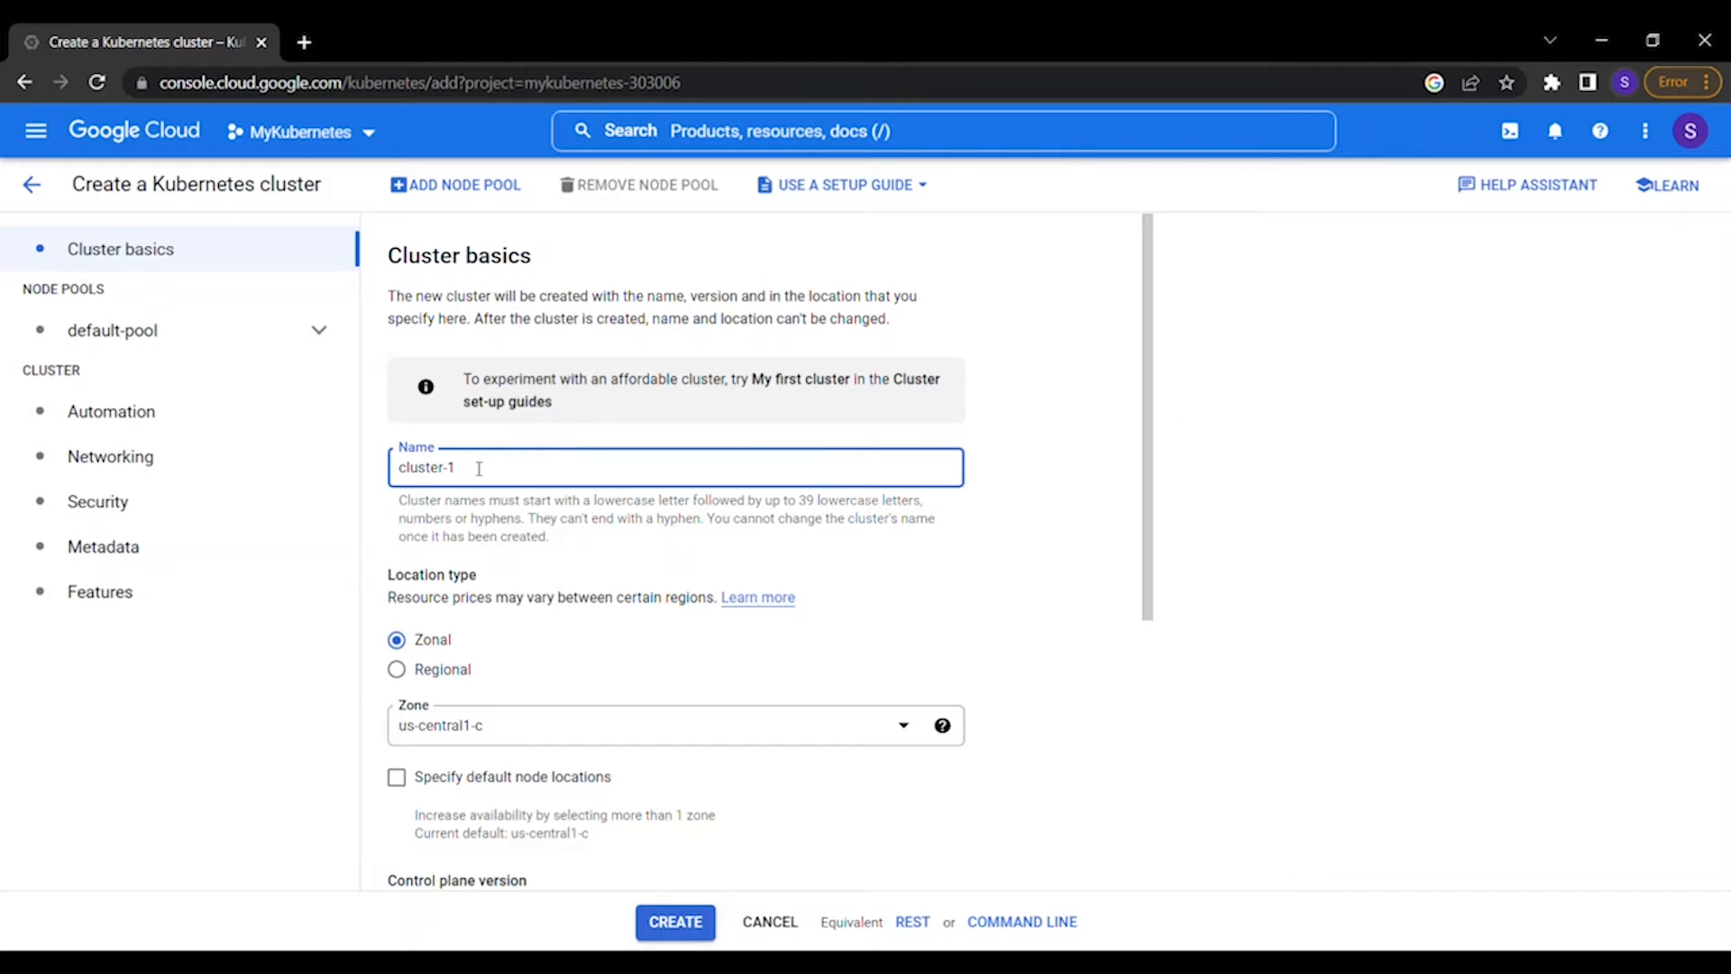
scroll(451, 478, "down", 1)
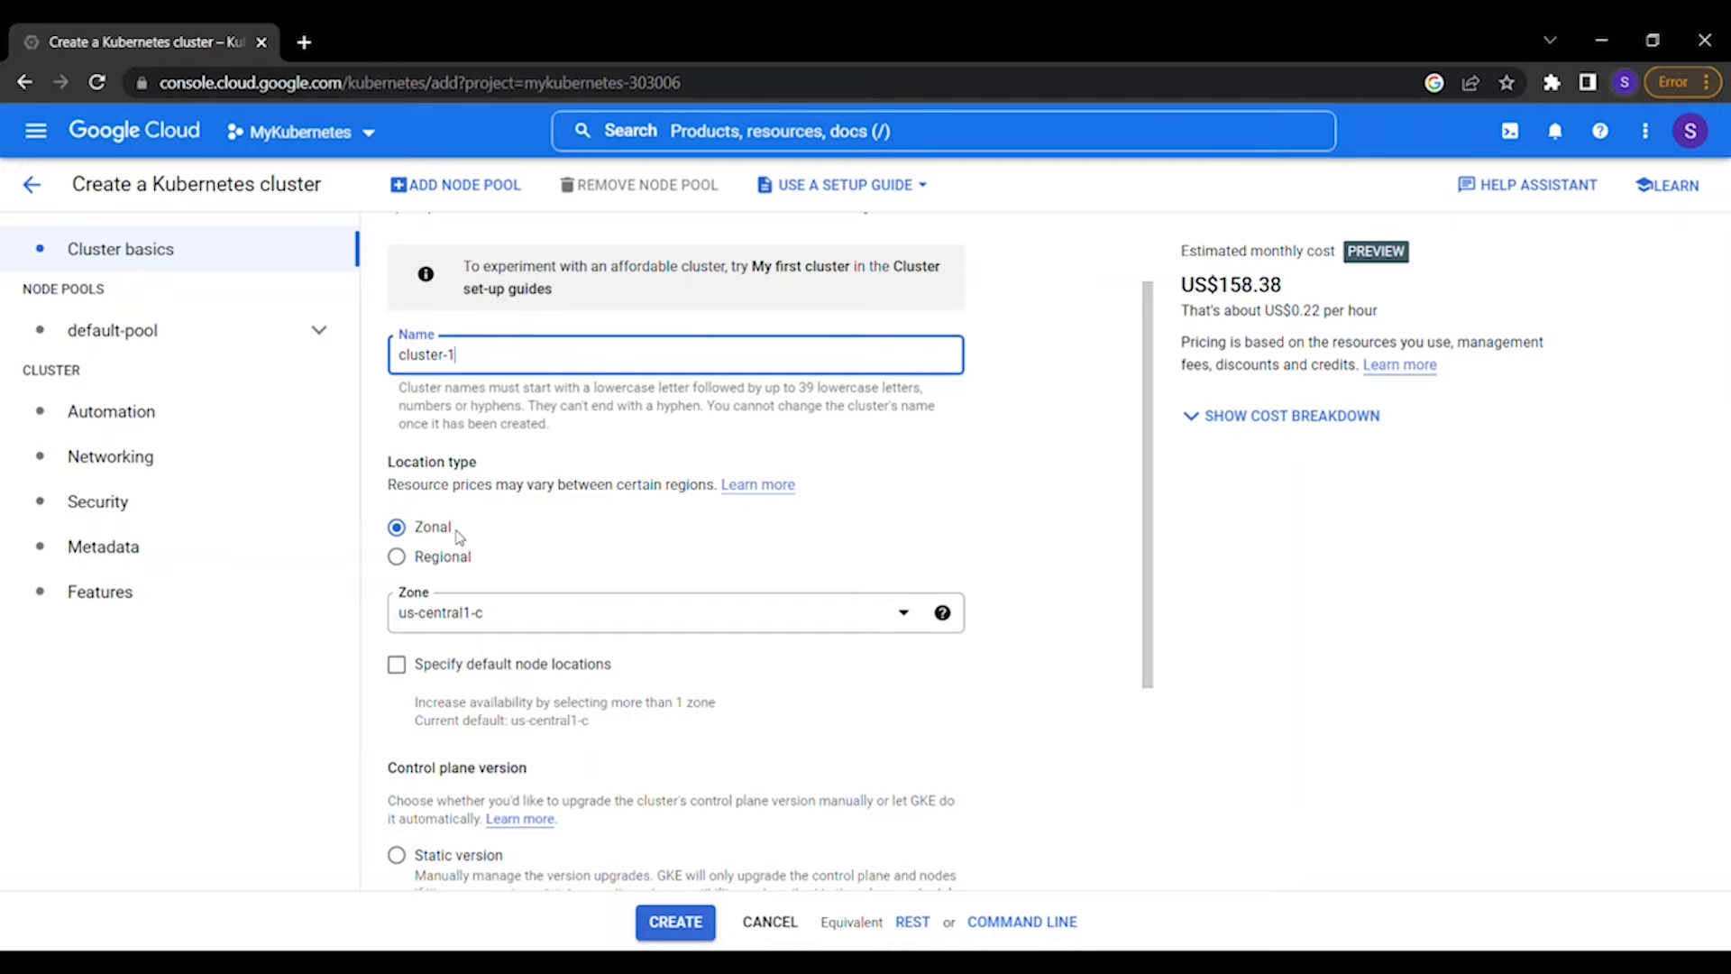
scroll(456, 550, "down", 2)
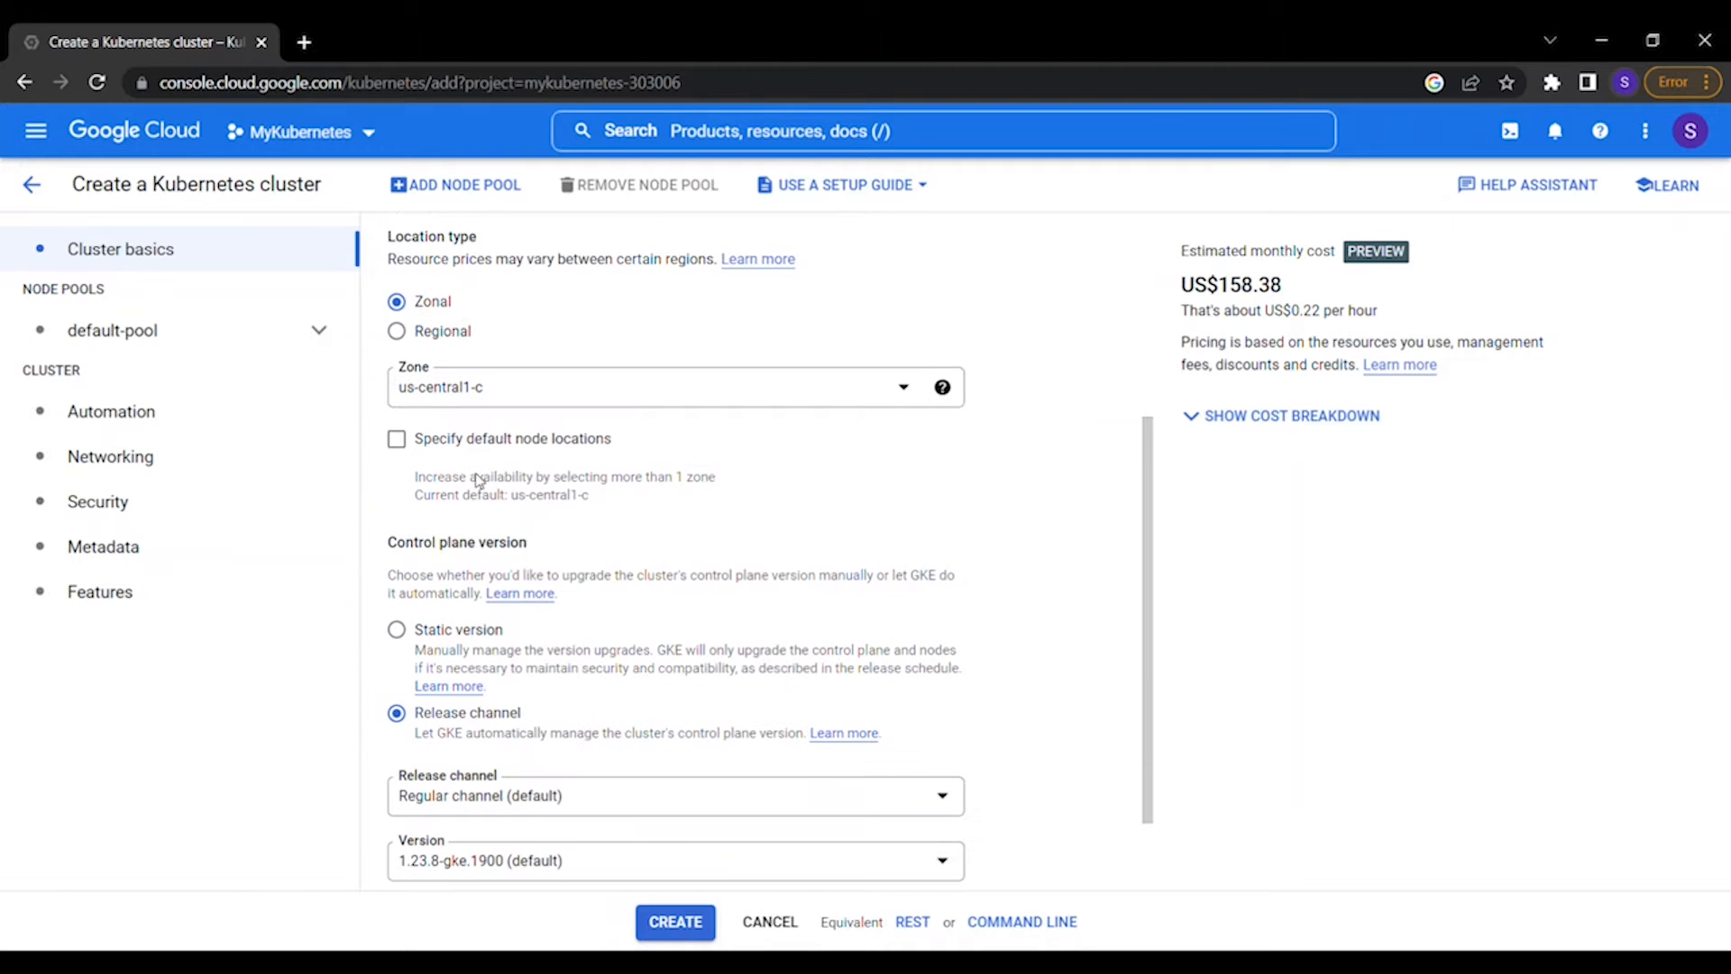
left_click(476, 396)
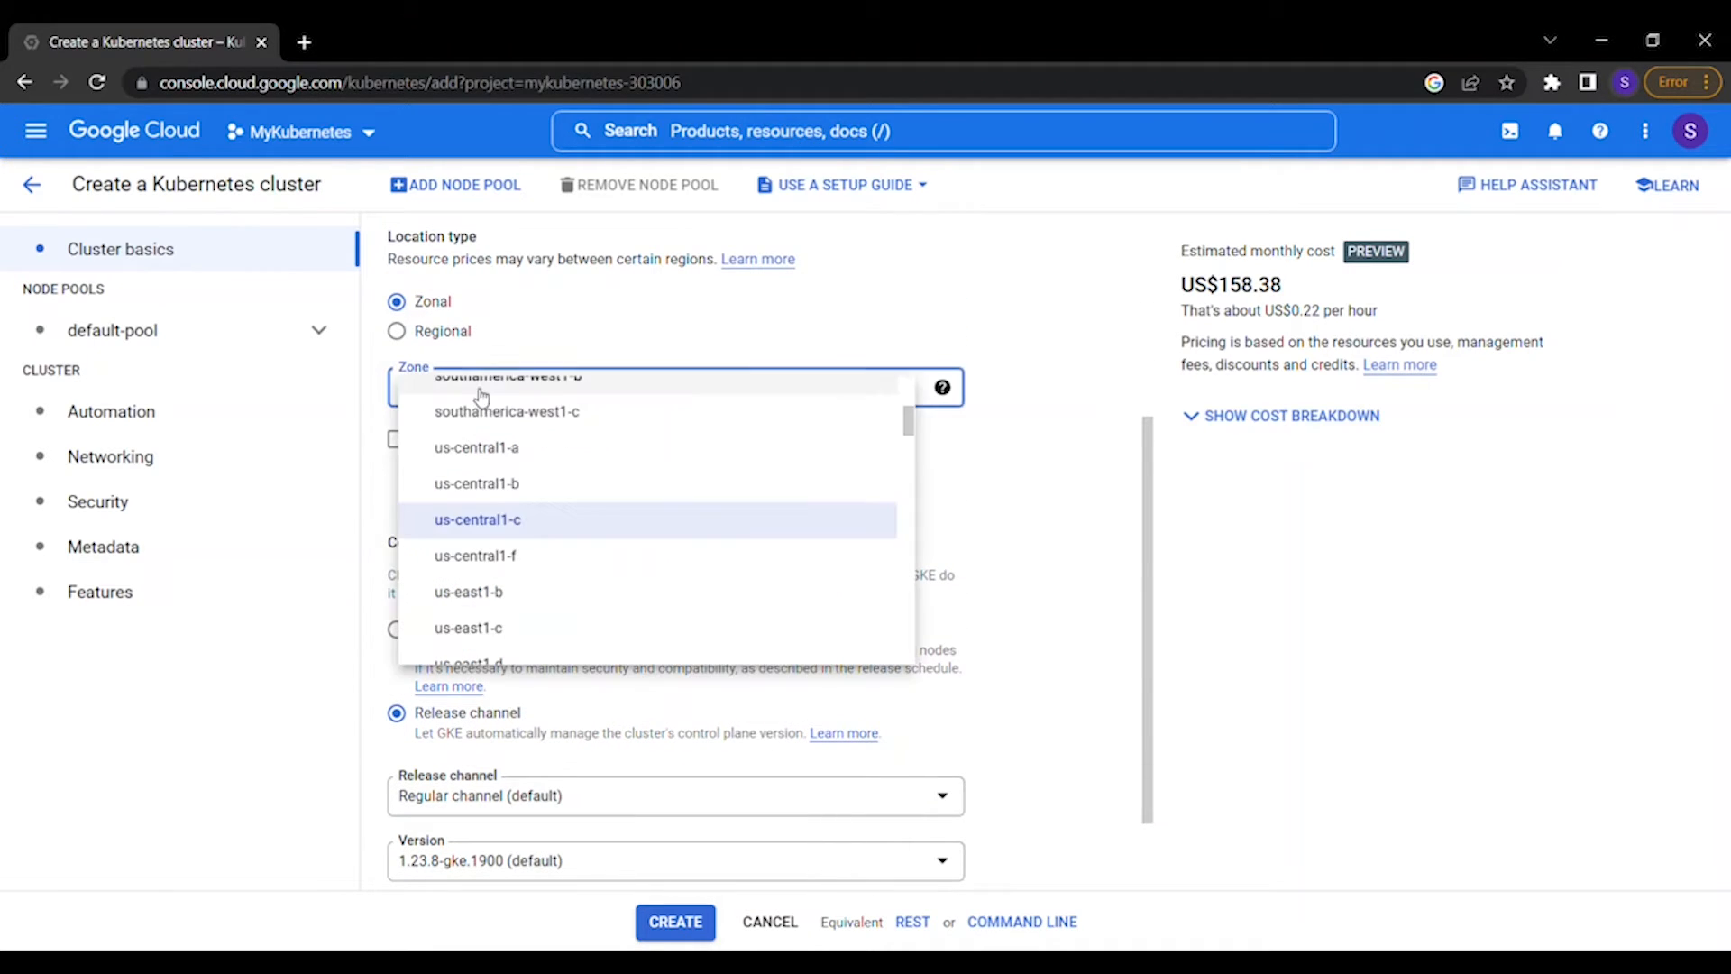
left_click(518, 523)
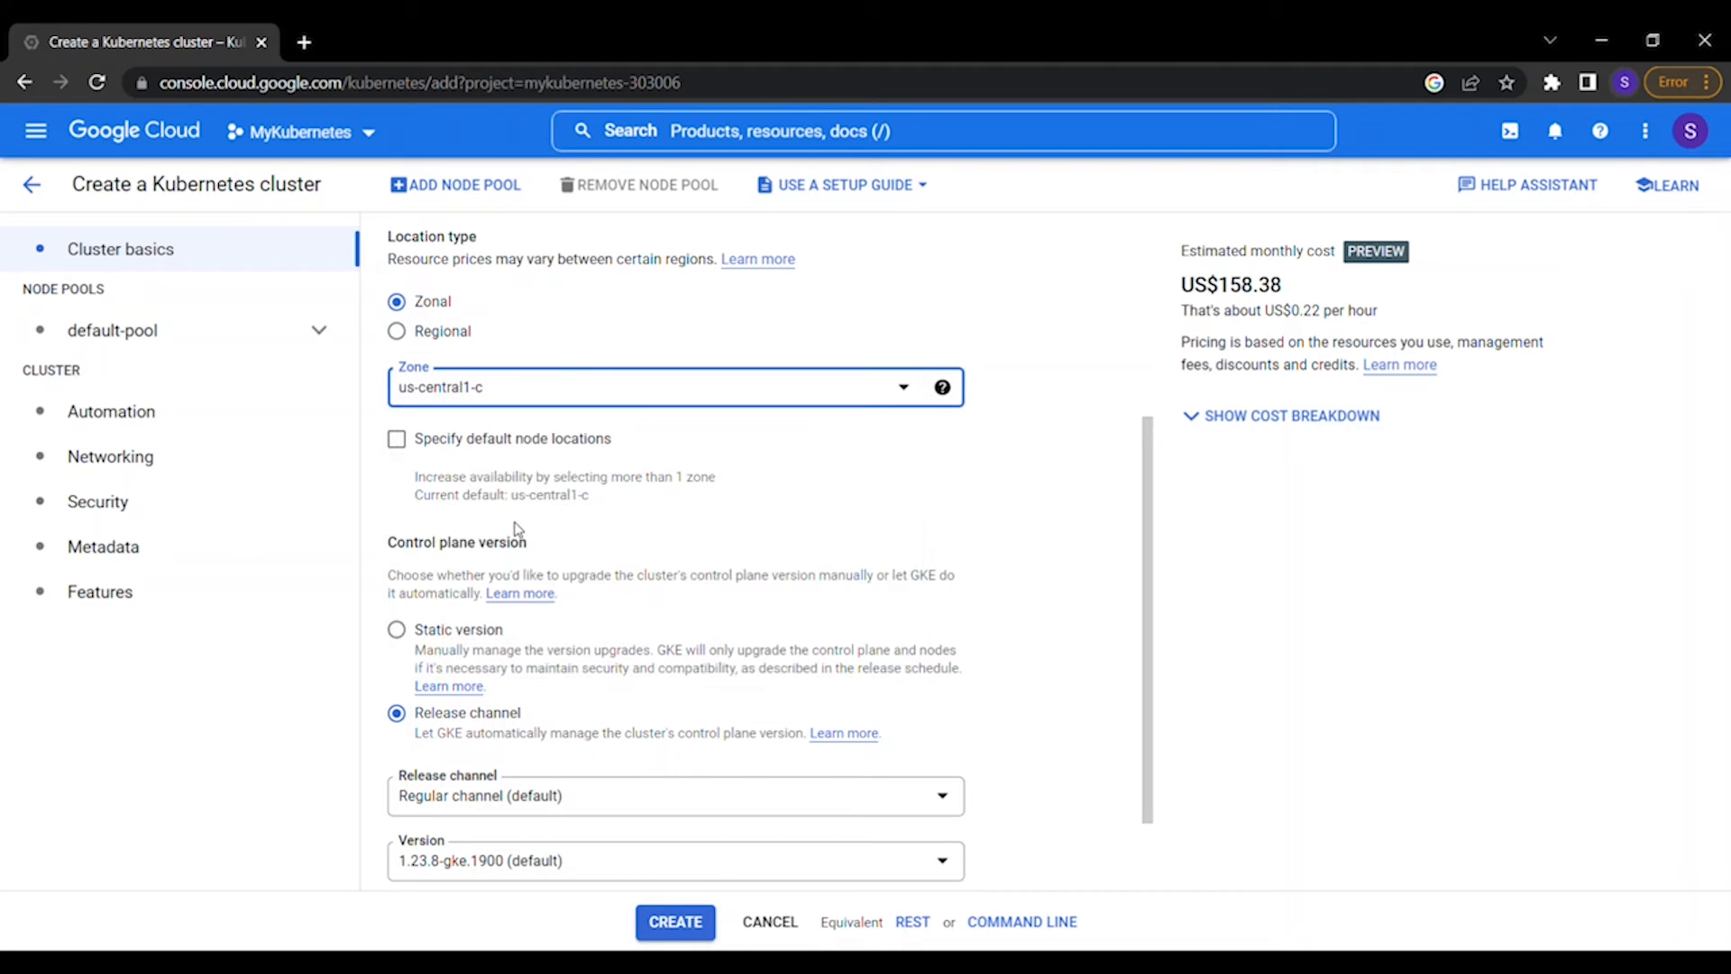
Try the Static version option for the control plane with 1.23.8-gke.1900 (default), and return to Release channel
scroll(518, 529, "down", 1)
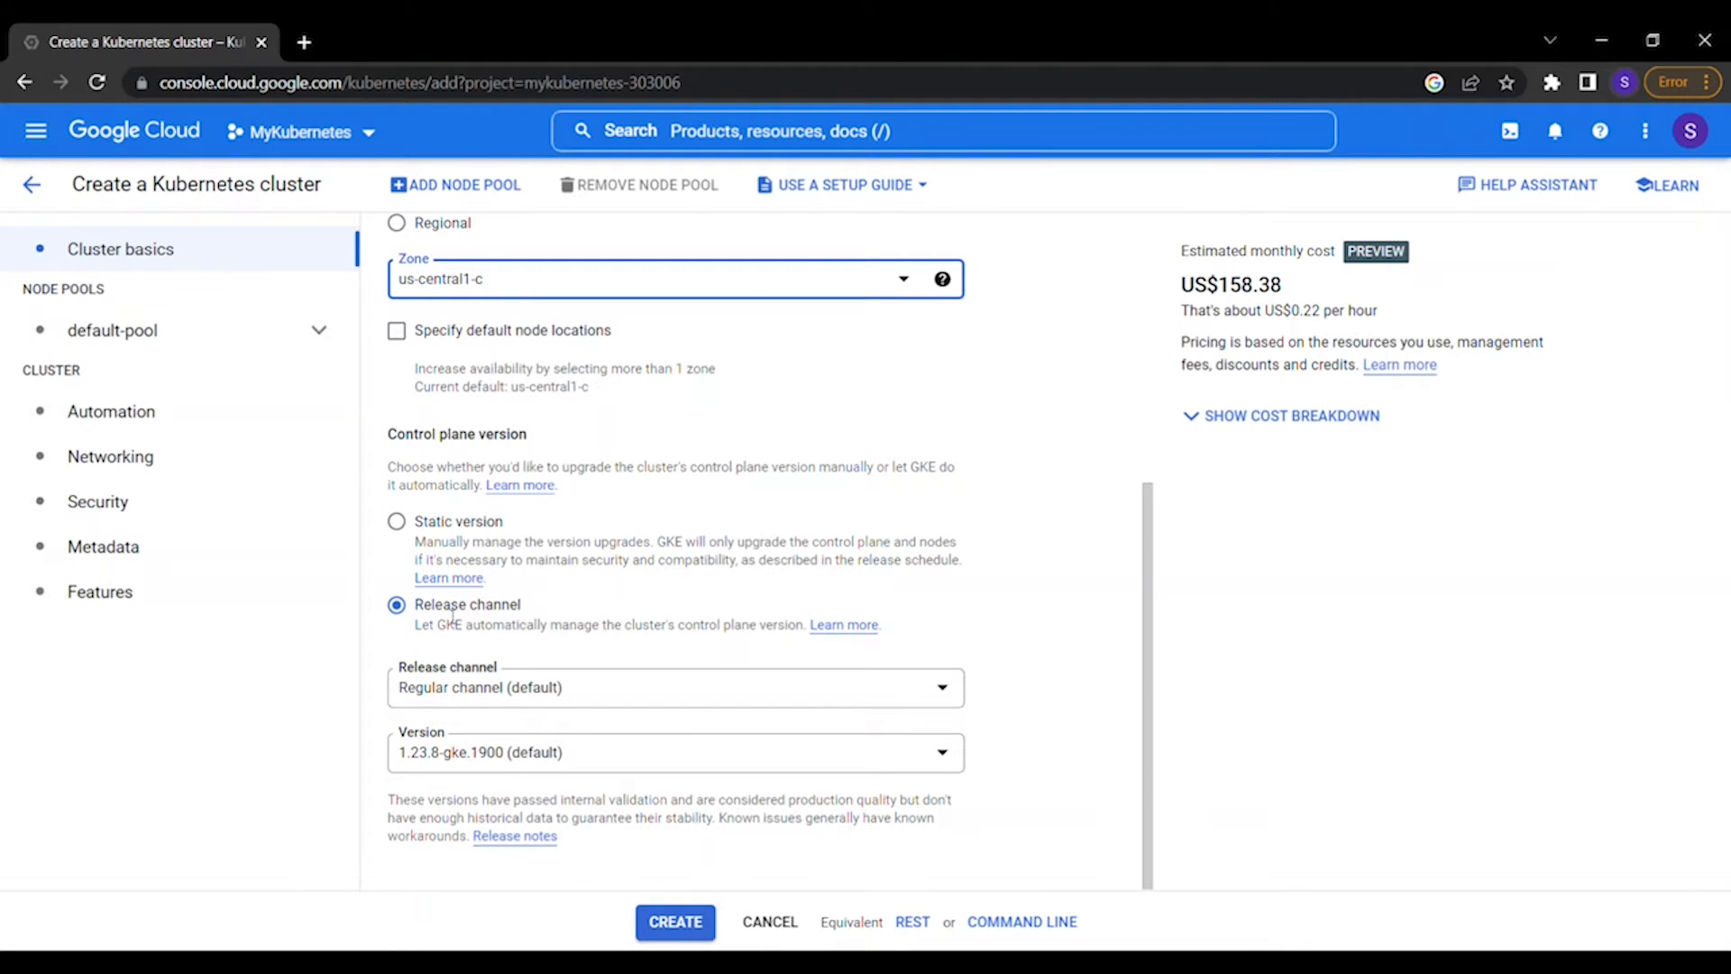
left_click_drag(385, 435, 477, 435)
left_click(491, 435)
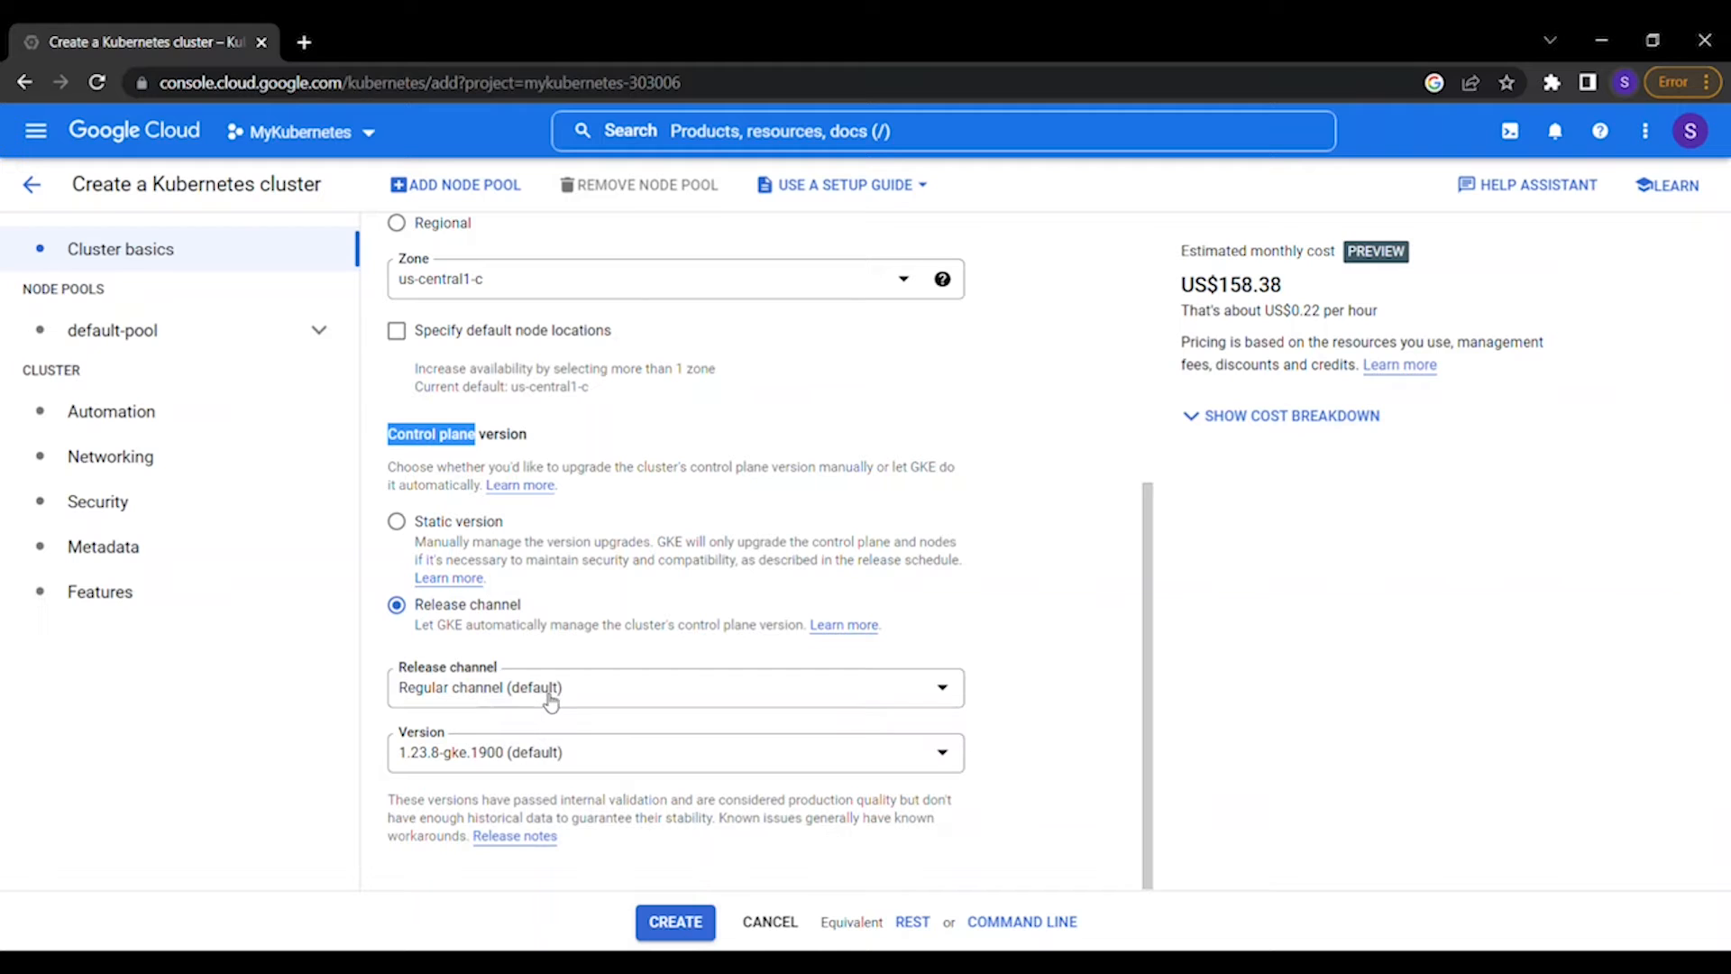
left_click(396, 522)
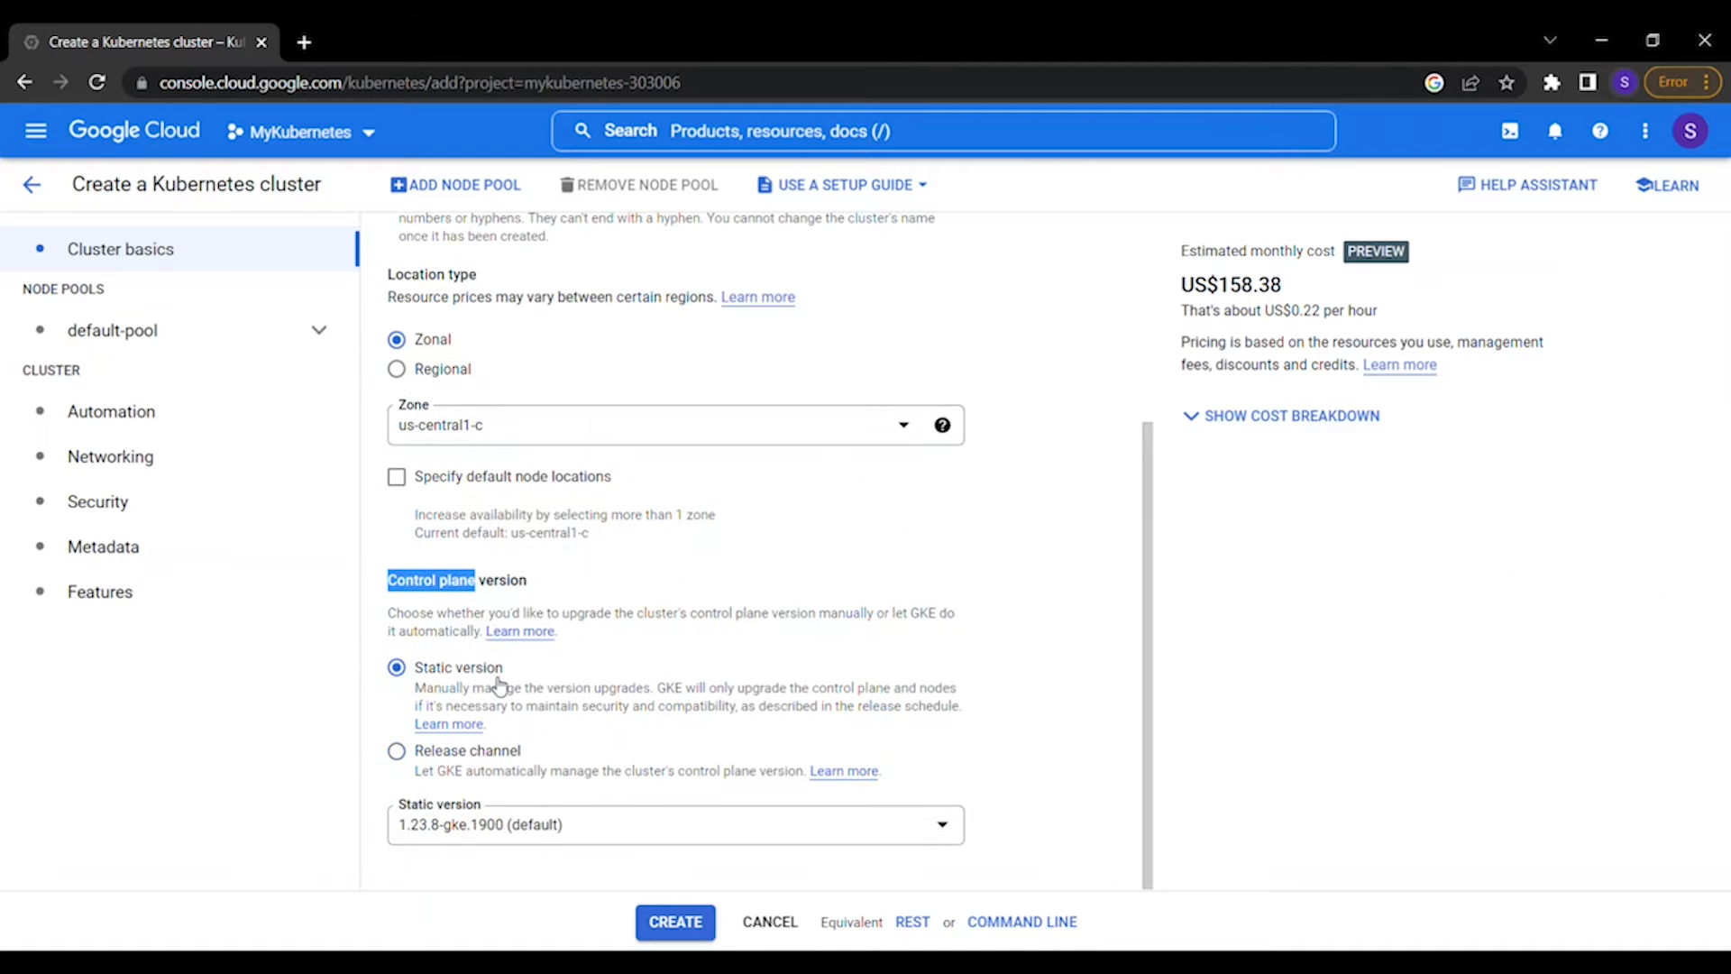
left_click(479, 823)
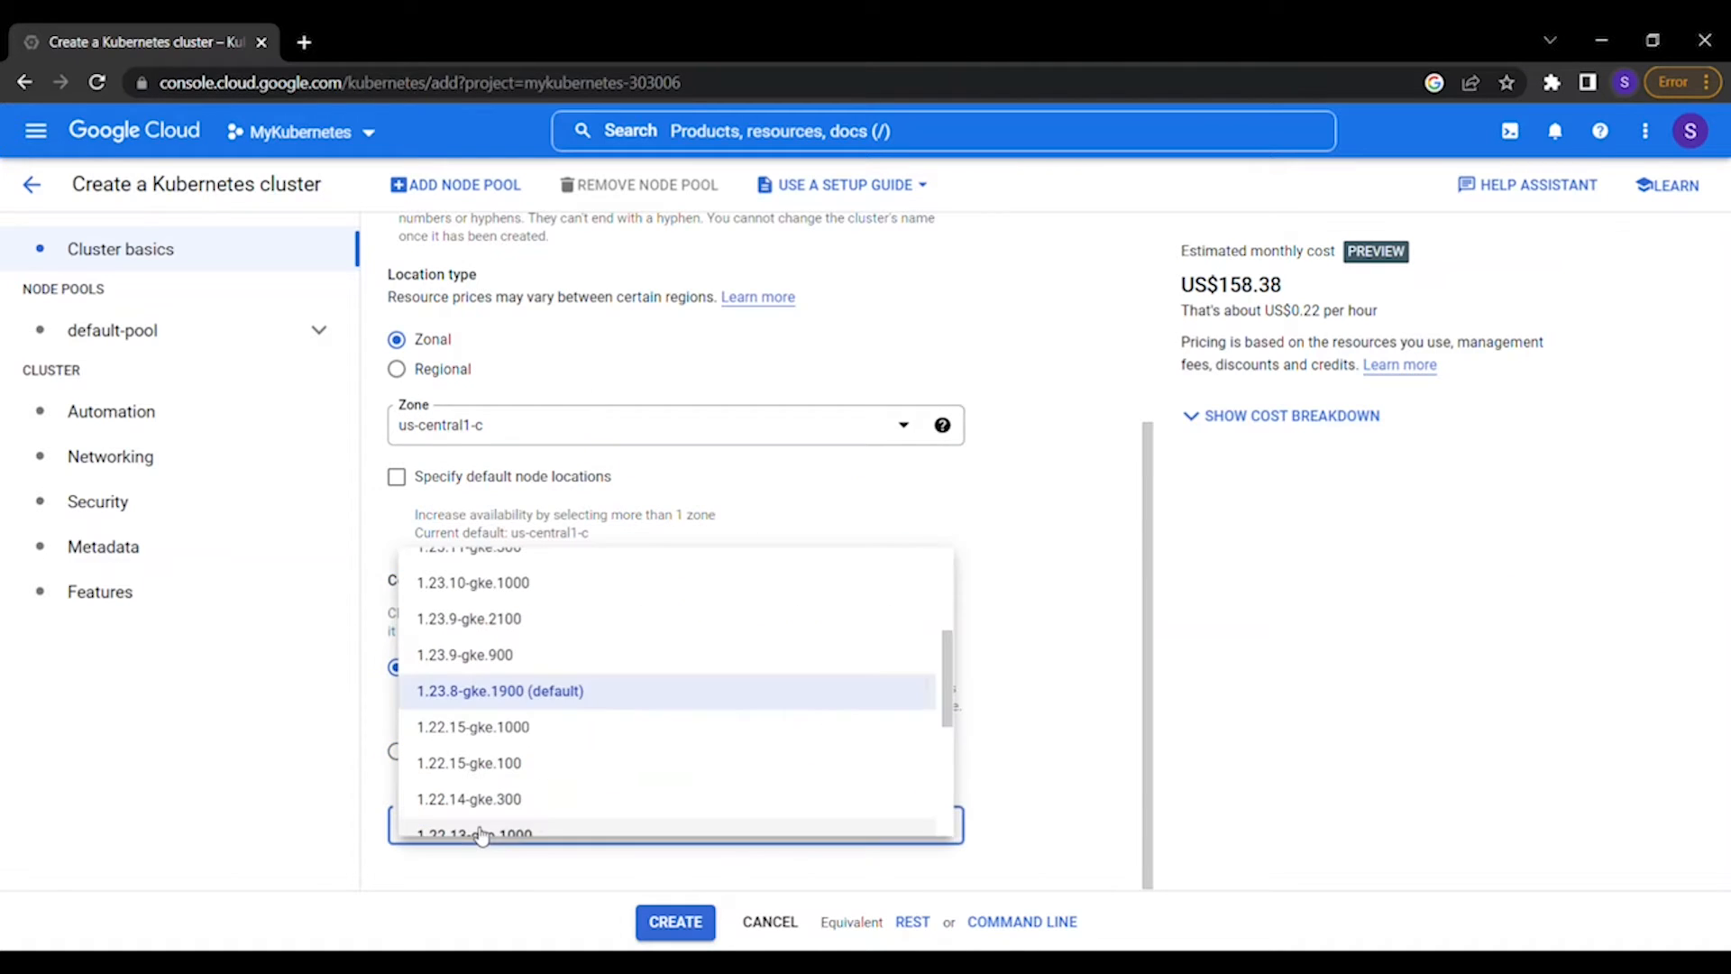
left_click(539, 703)
left_click(397, 752)
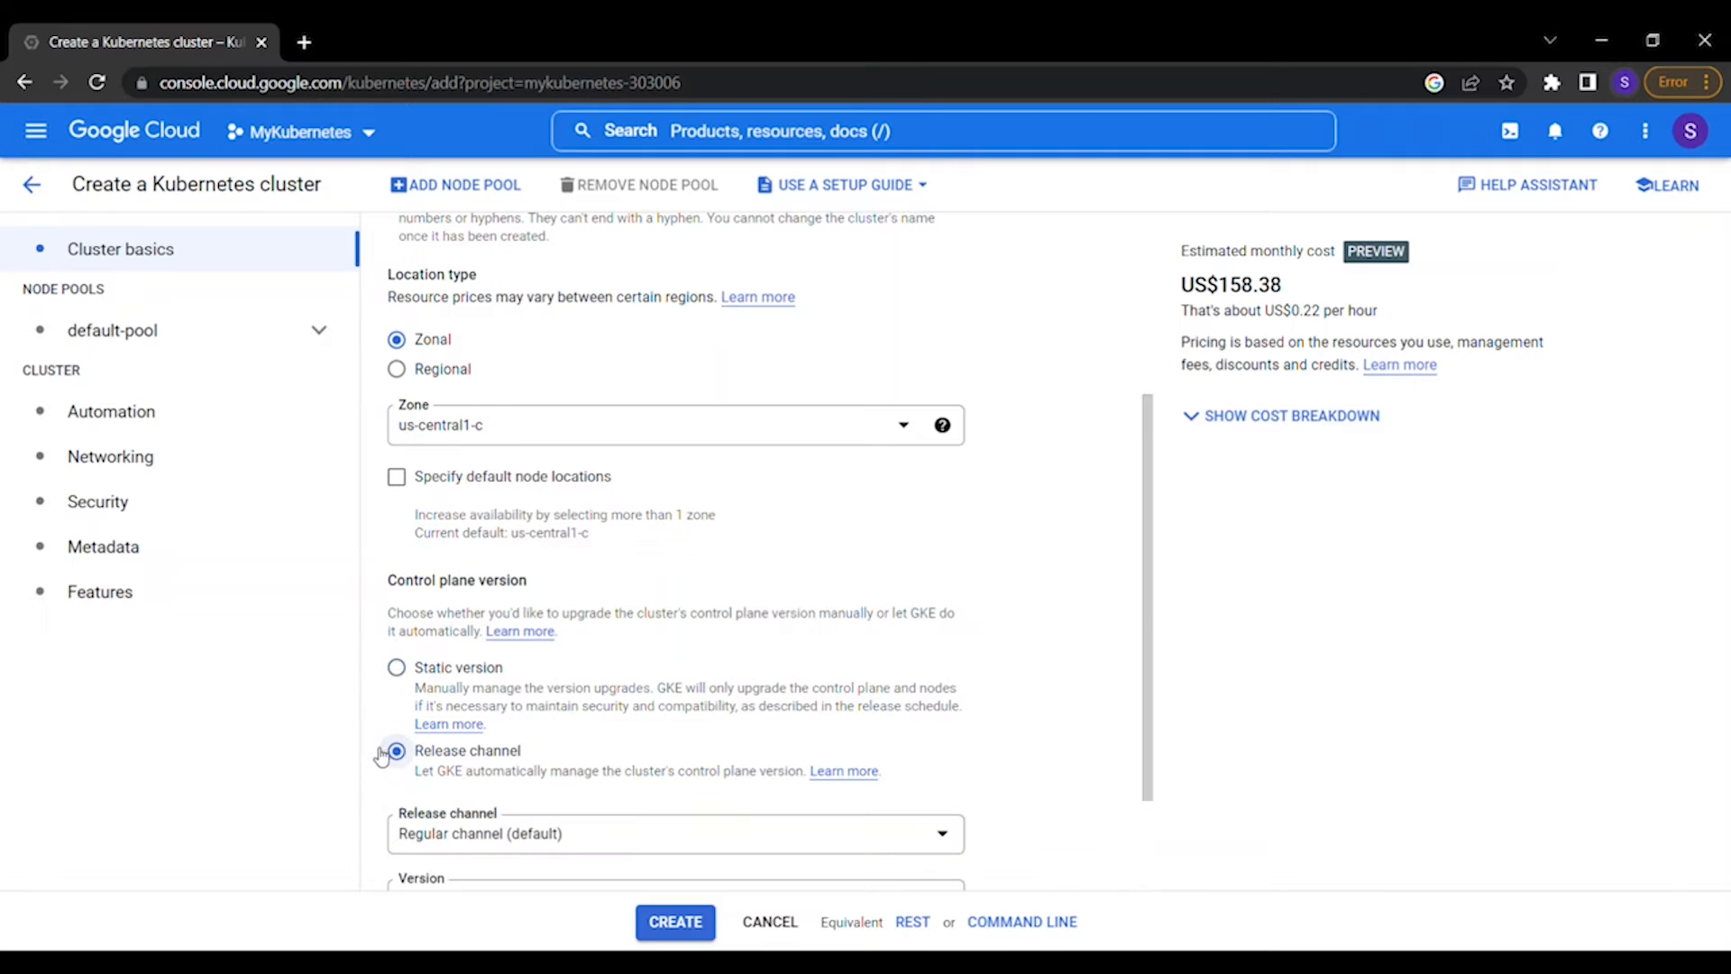
scroll(381, 753, "down", 1)
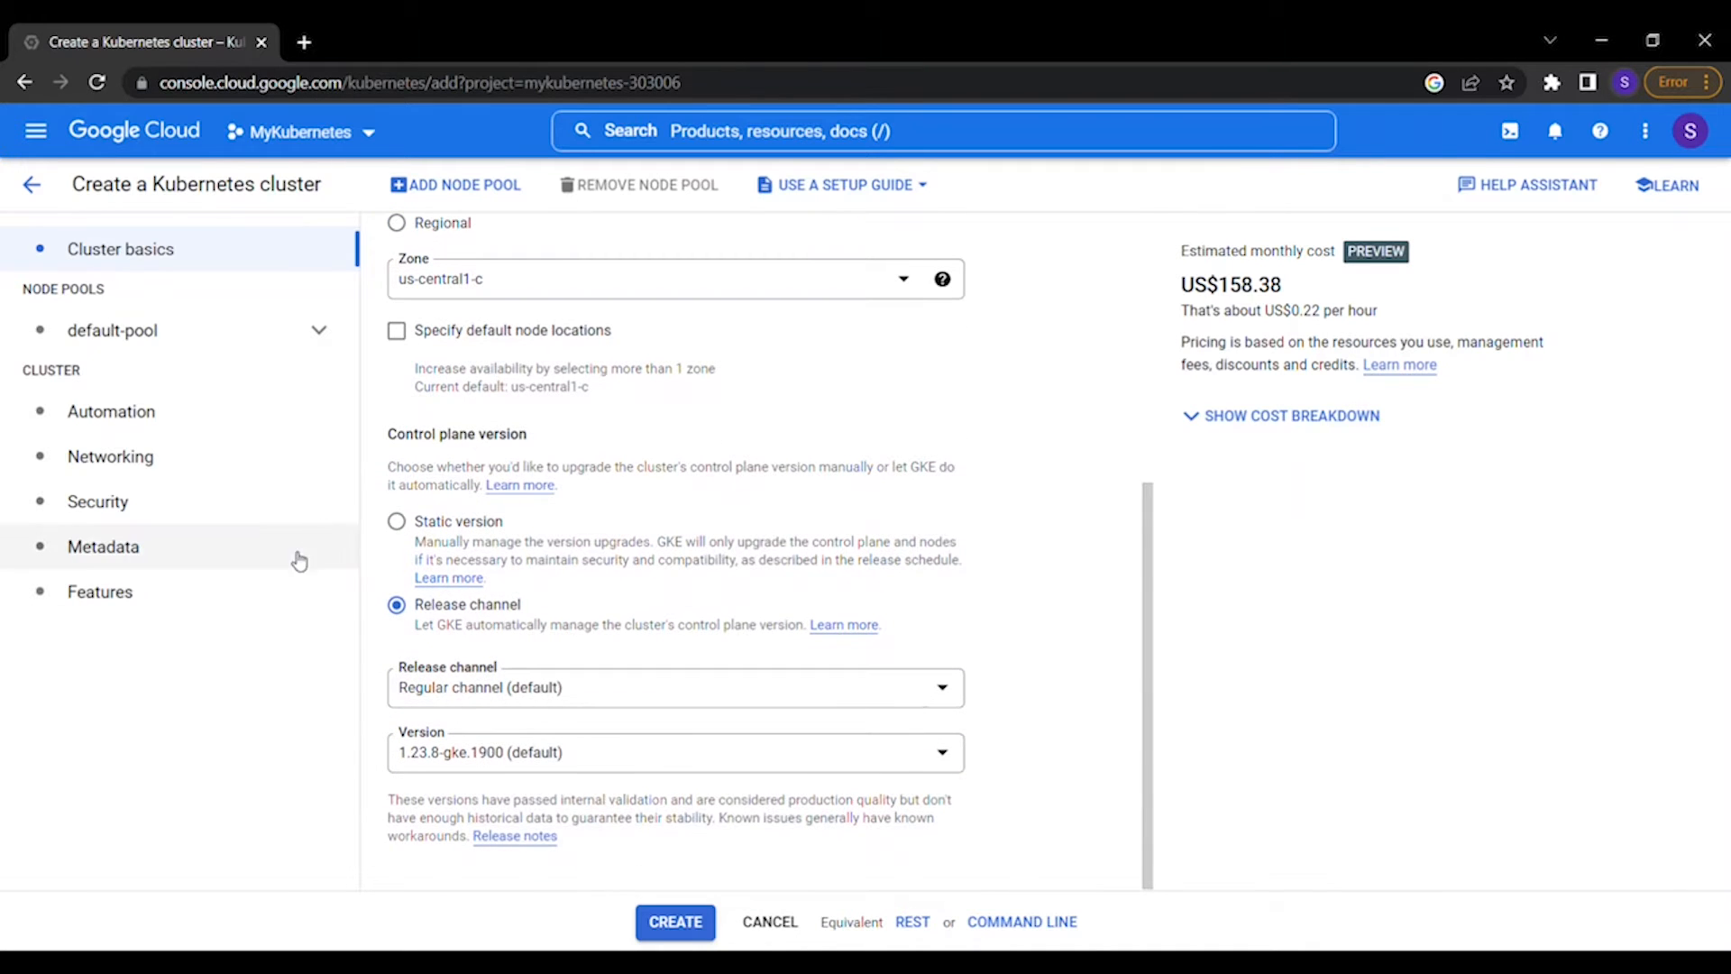
Open the node settings of the default-pool node pool and go to its machine configuration
left_click(131, 347)
left_click(126, 341)
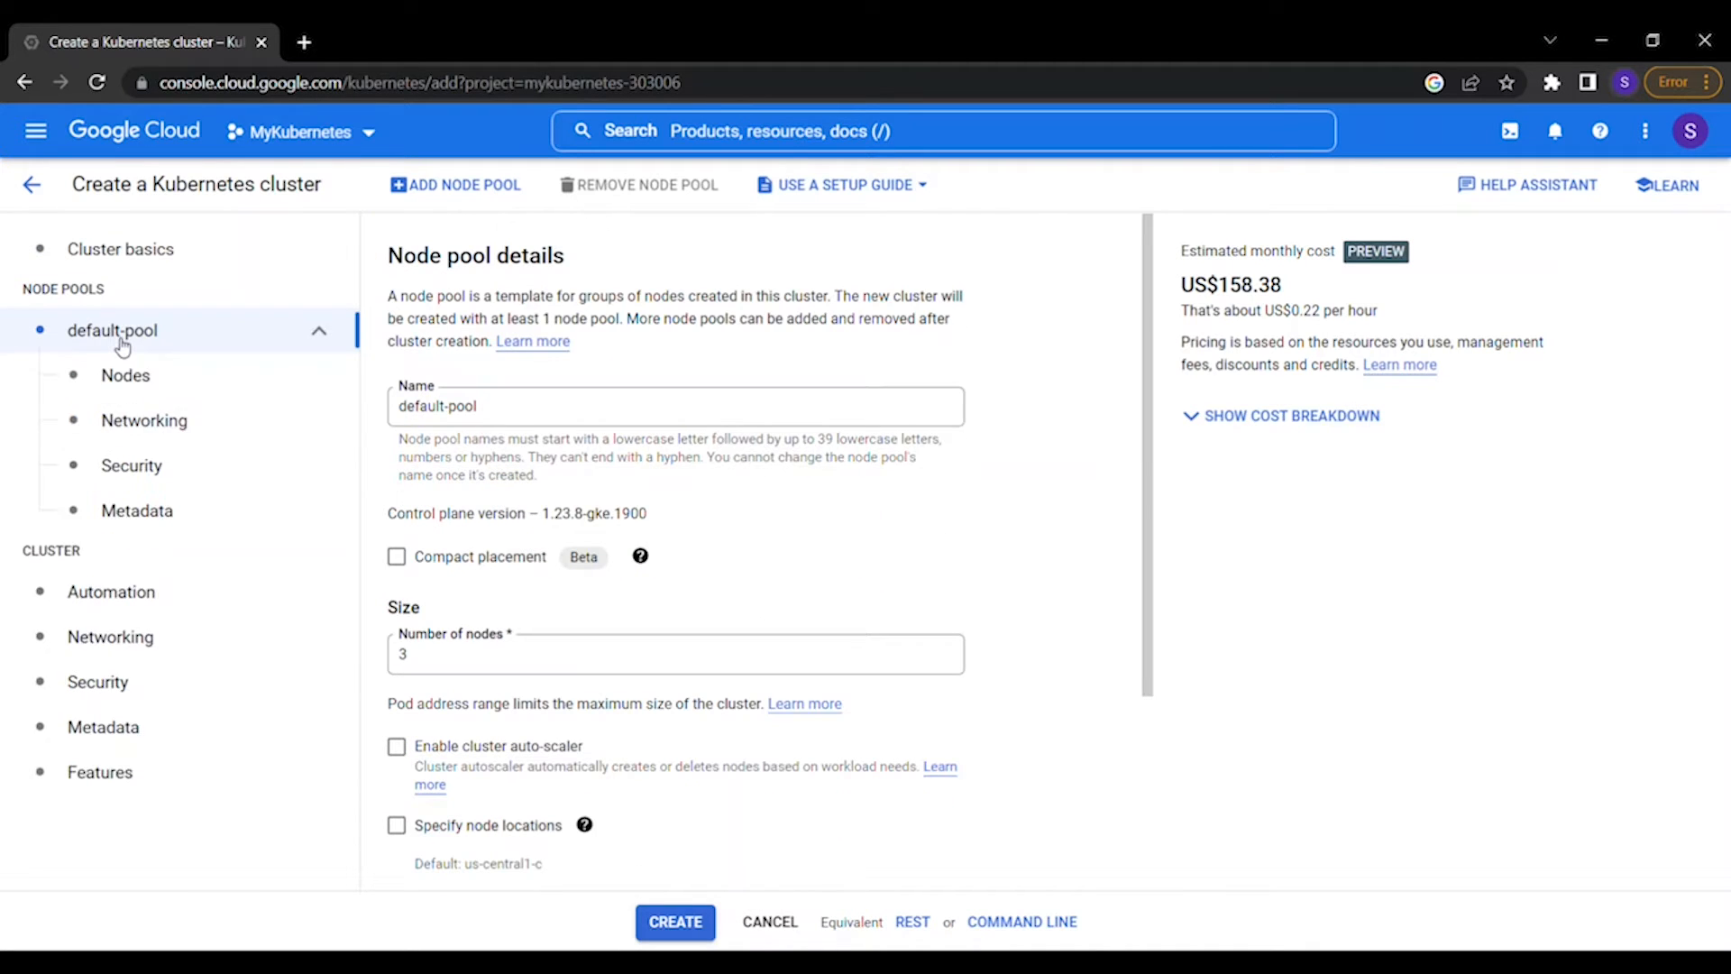
left_click(138, 386)
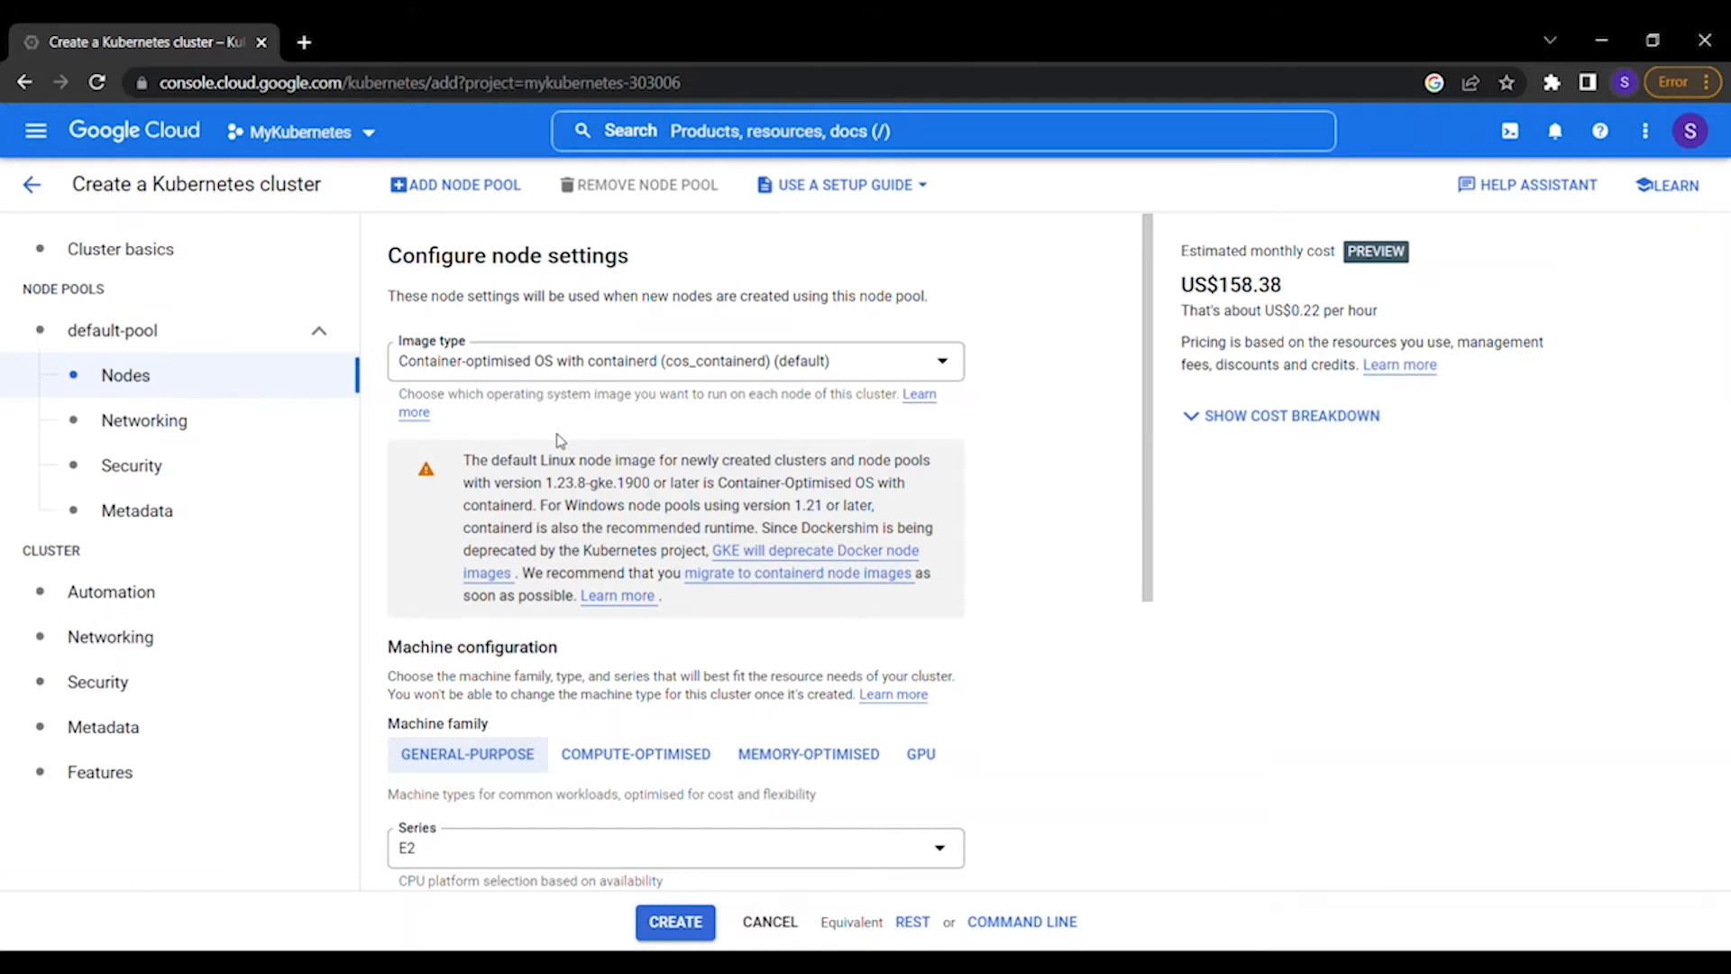
scroll(556, 440, "down", 4)
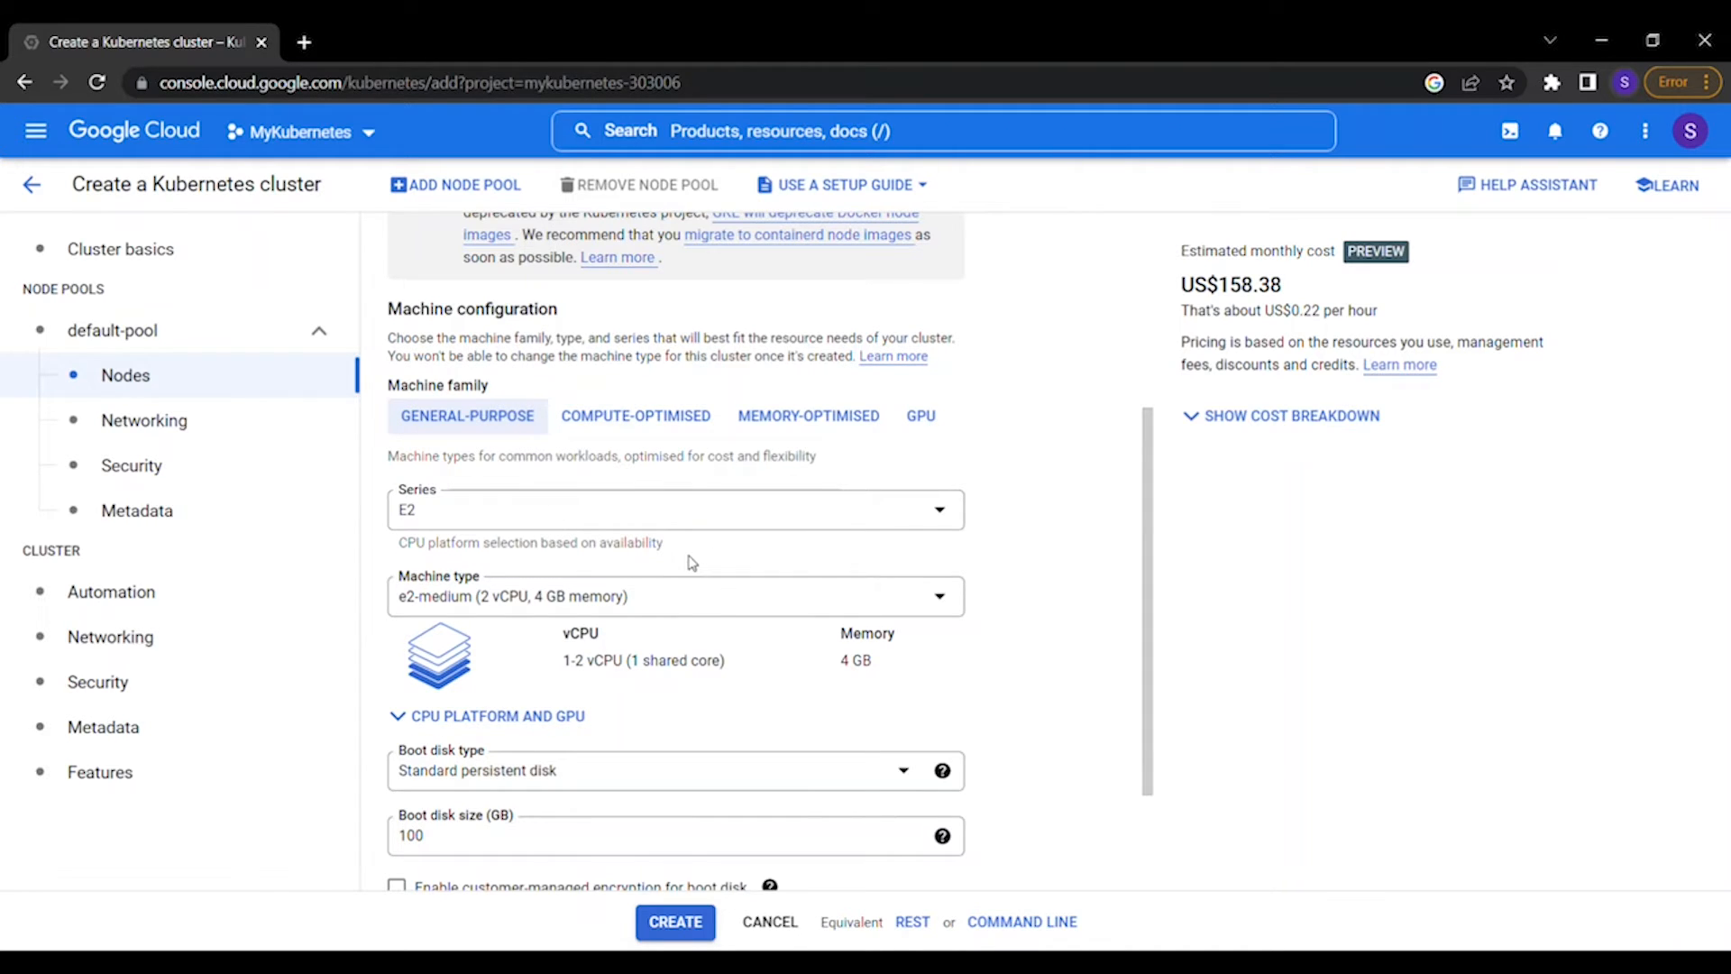
Examine the available series and the E2 machine types for general-purpose nodes without changing the selection
left_click(466, 521)
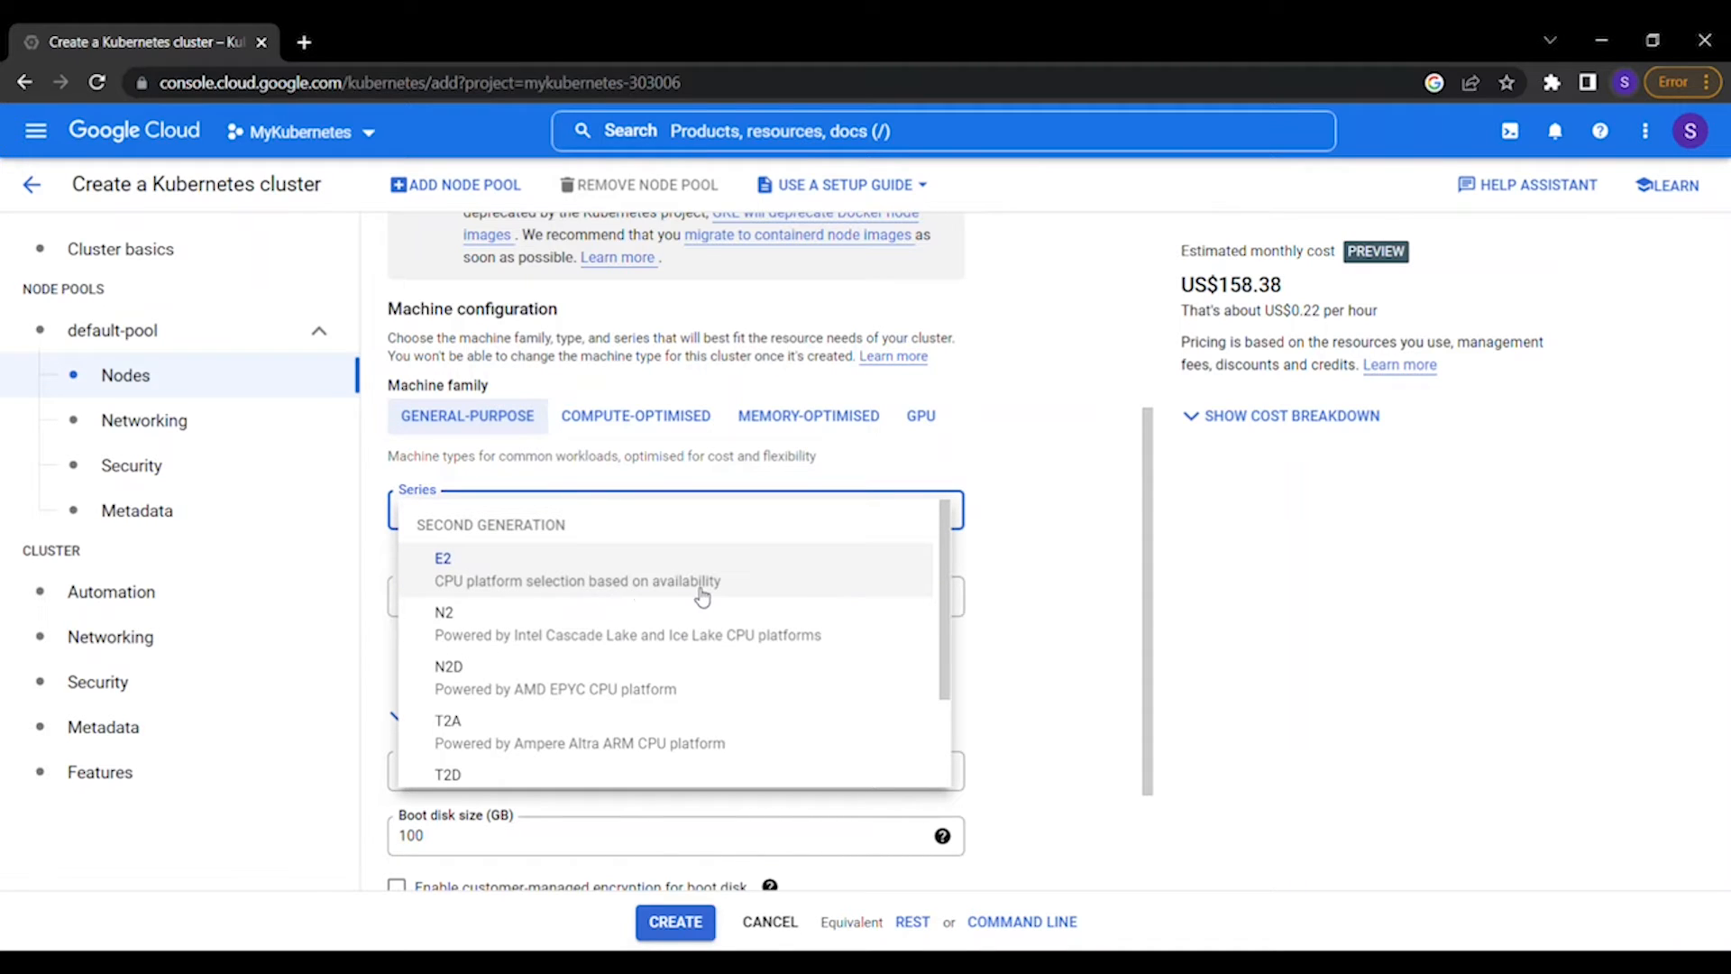
scroll(644, 674, "down", 2)
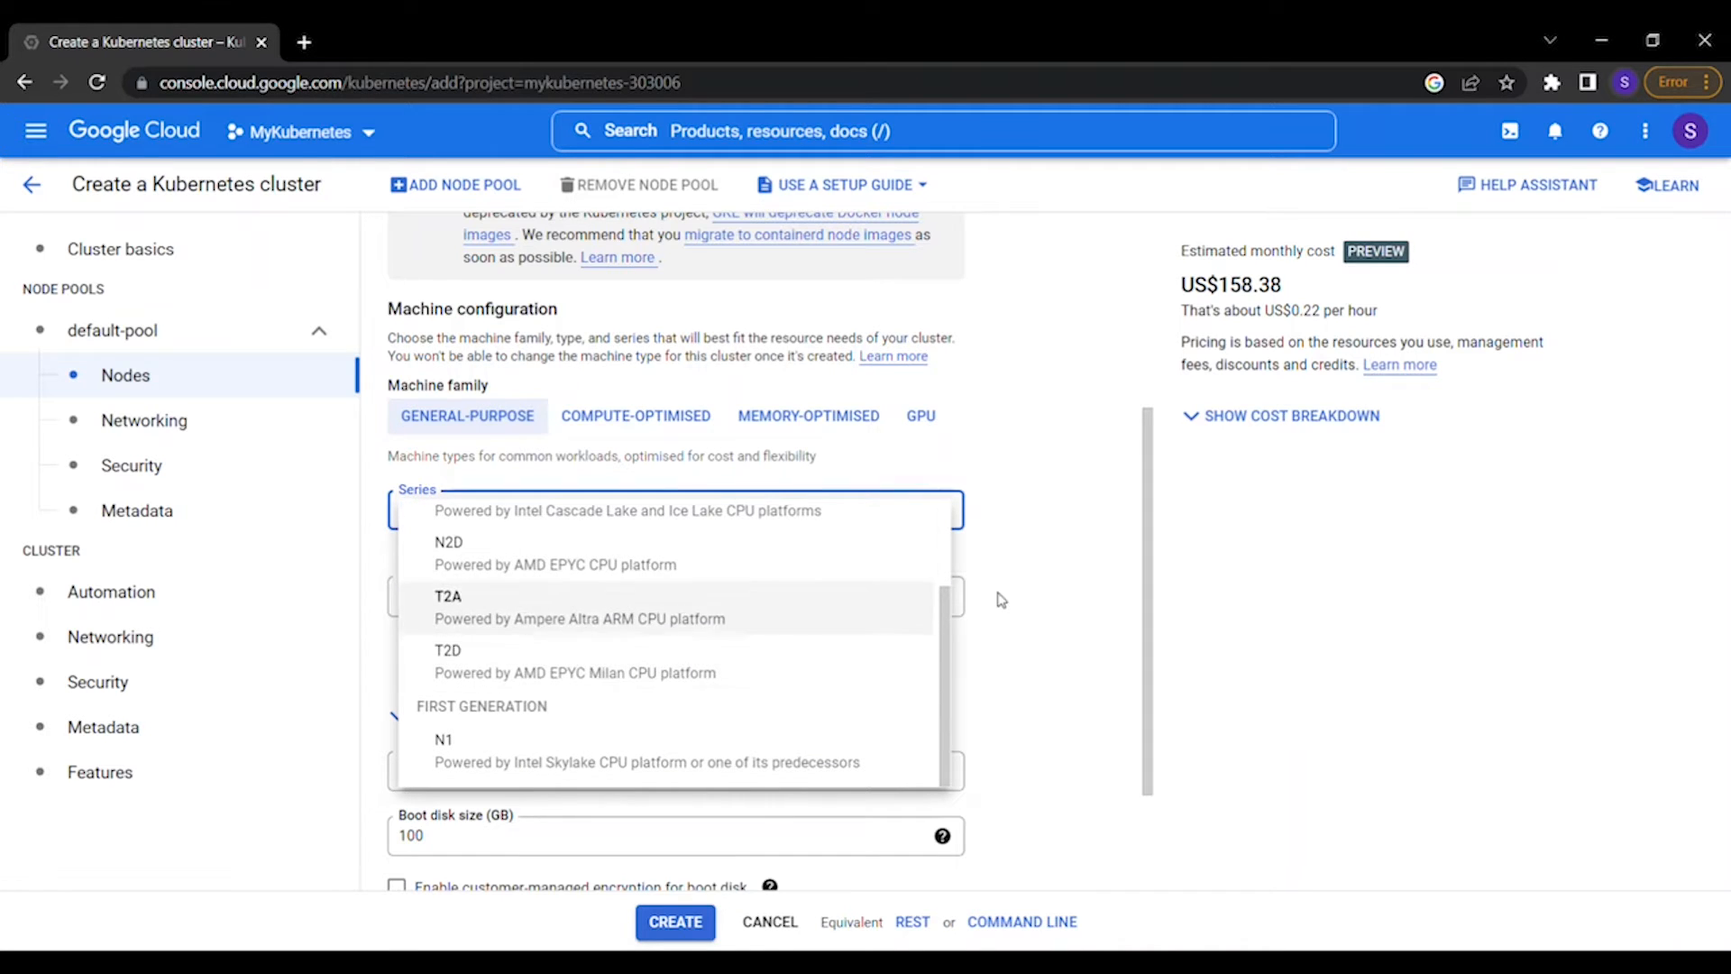
left_click(1035, 561)
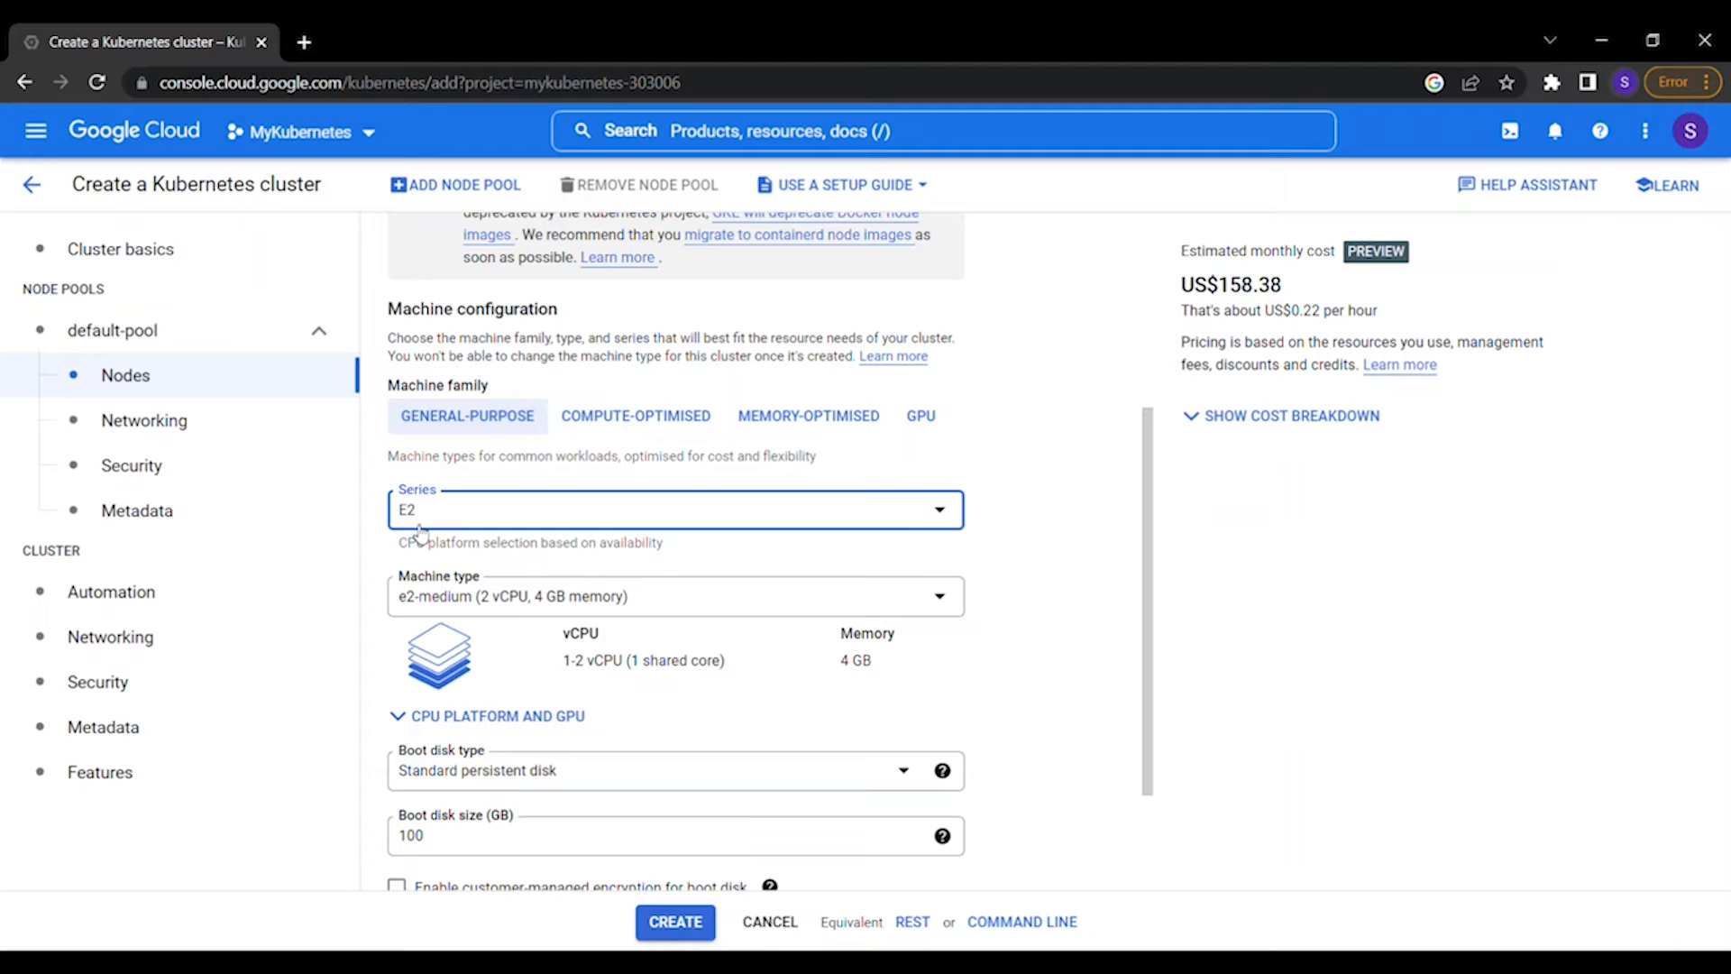
left_click(479, 600)
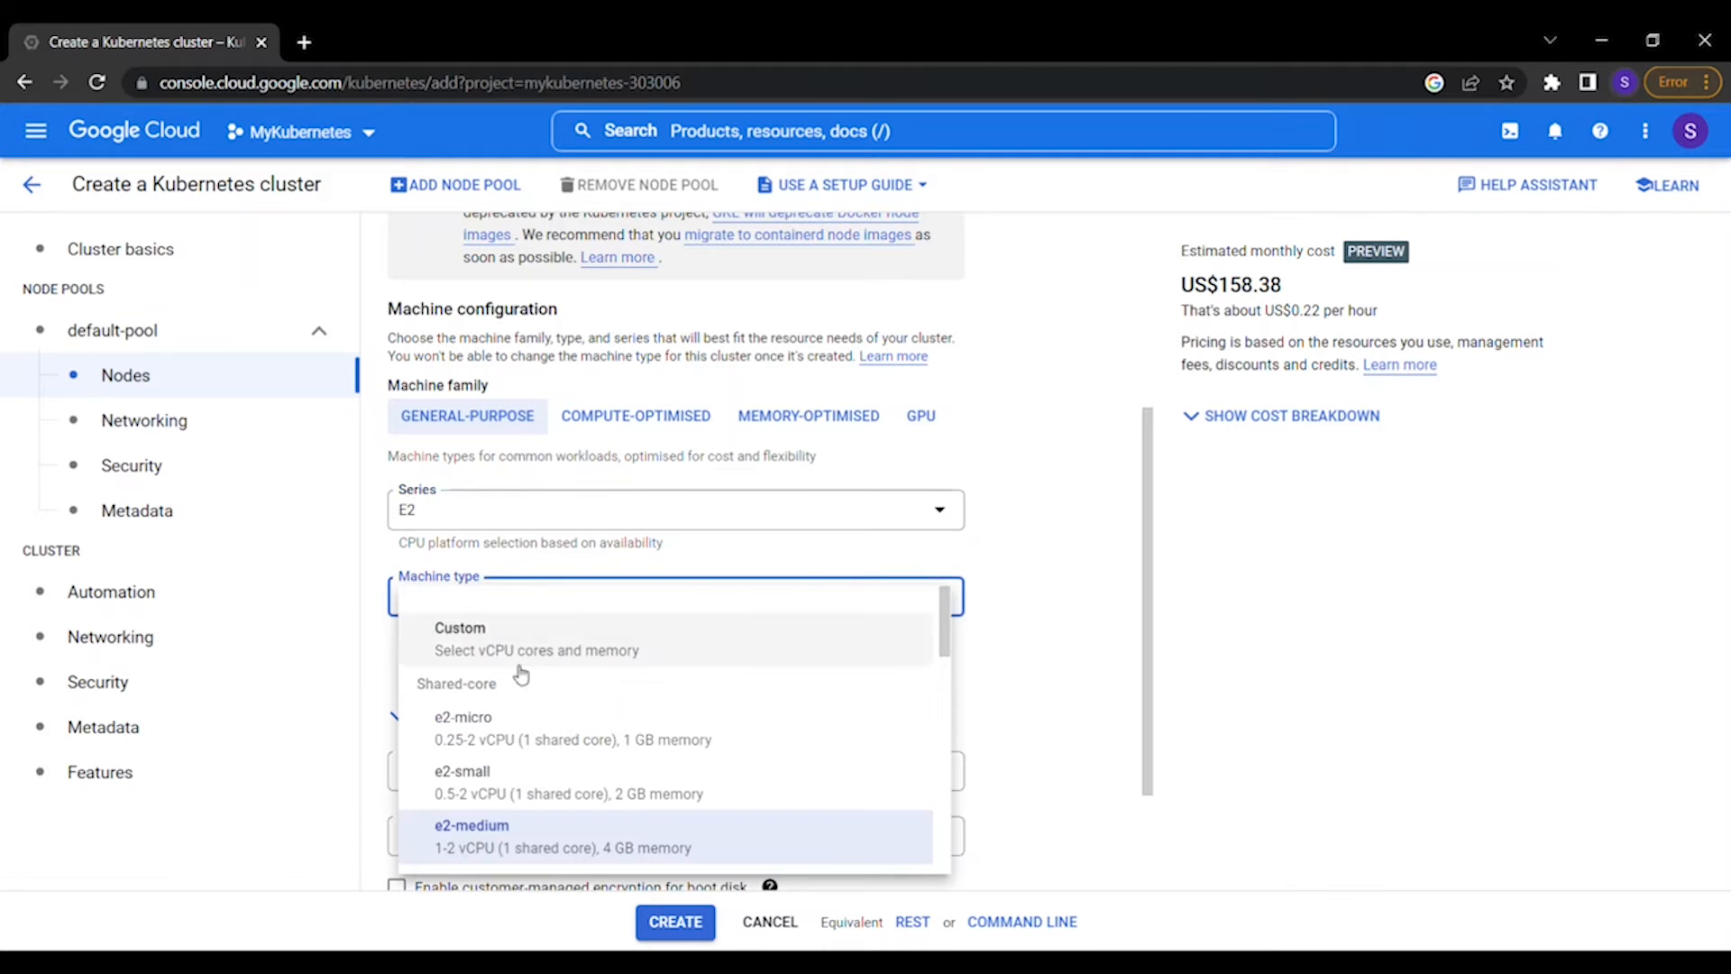
scroll(522, 682, "down", 3)
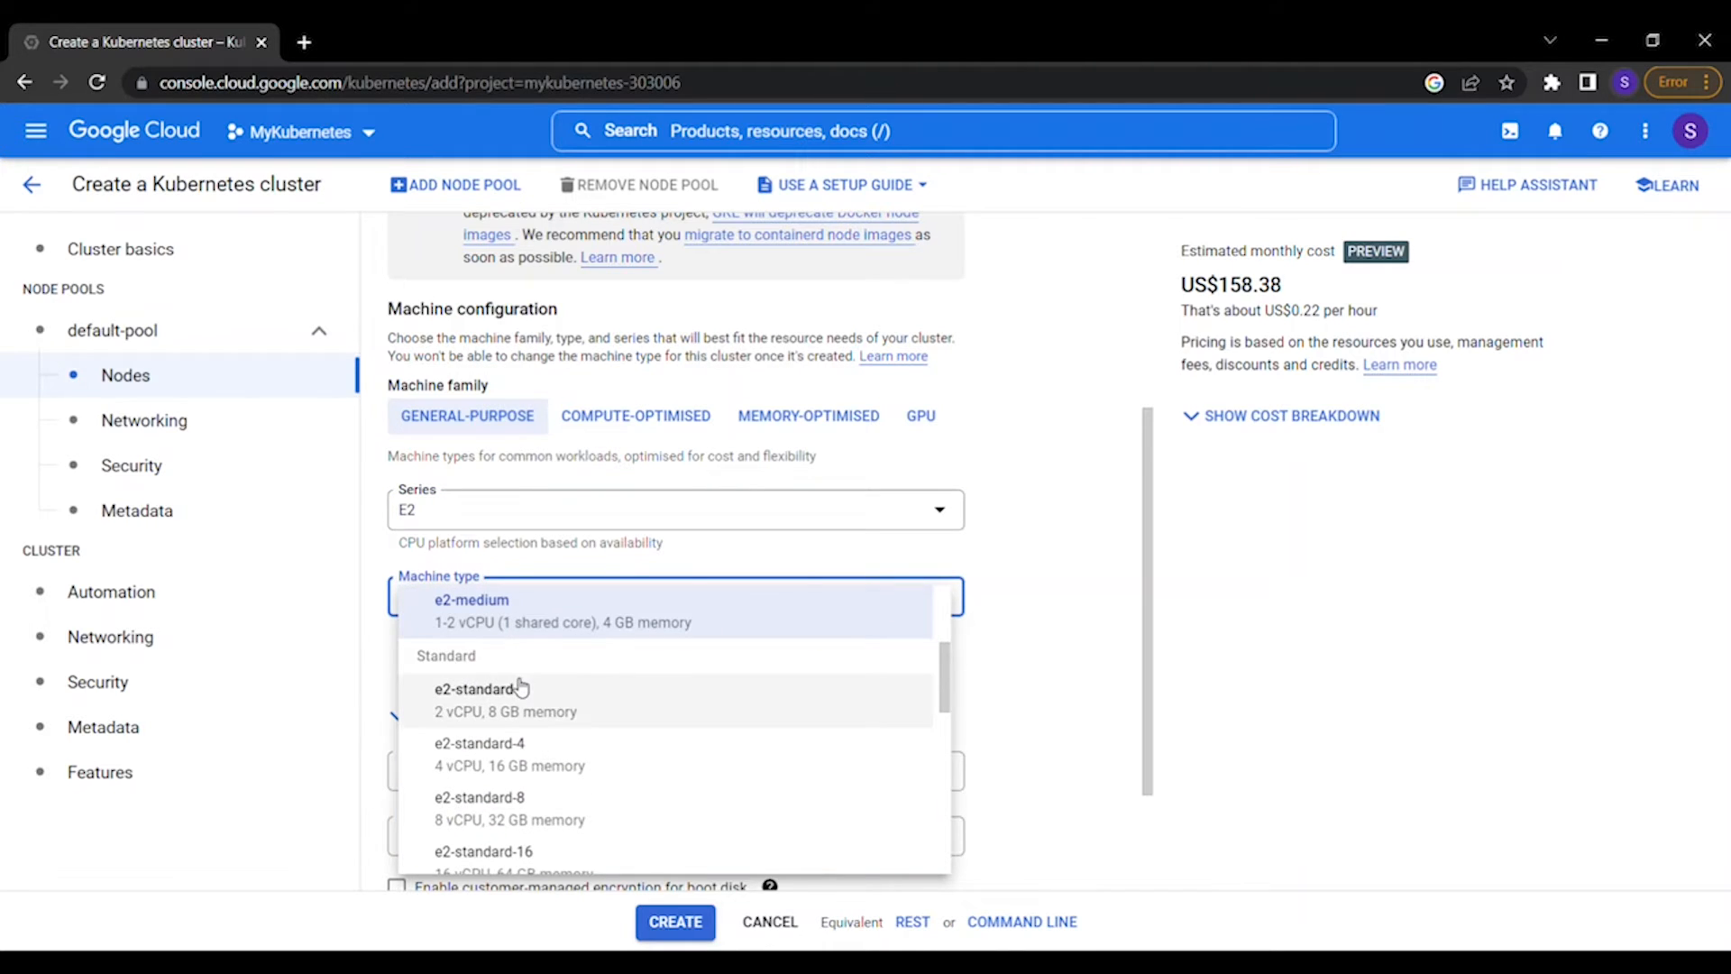
scroll(530, 732, "up", 3)
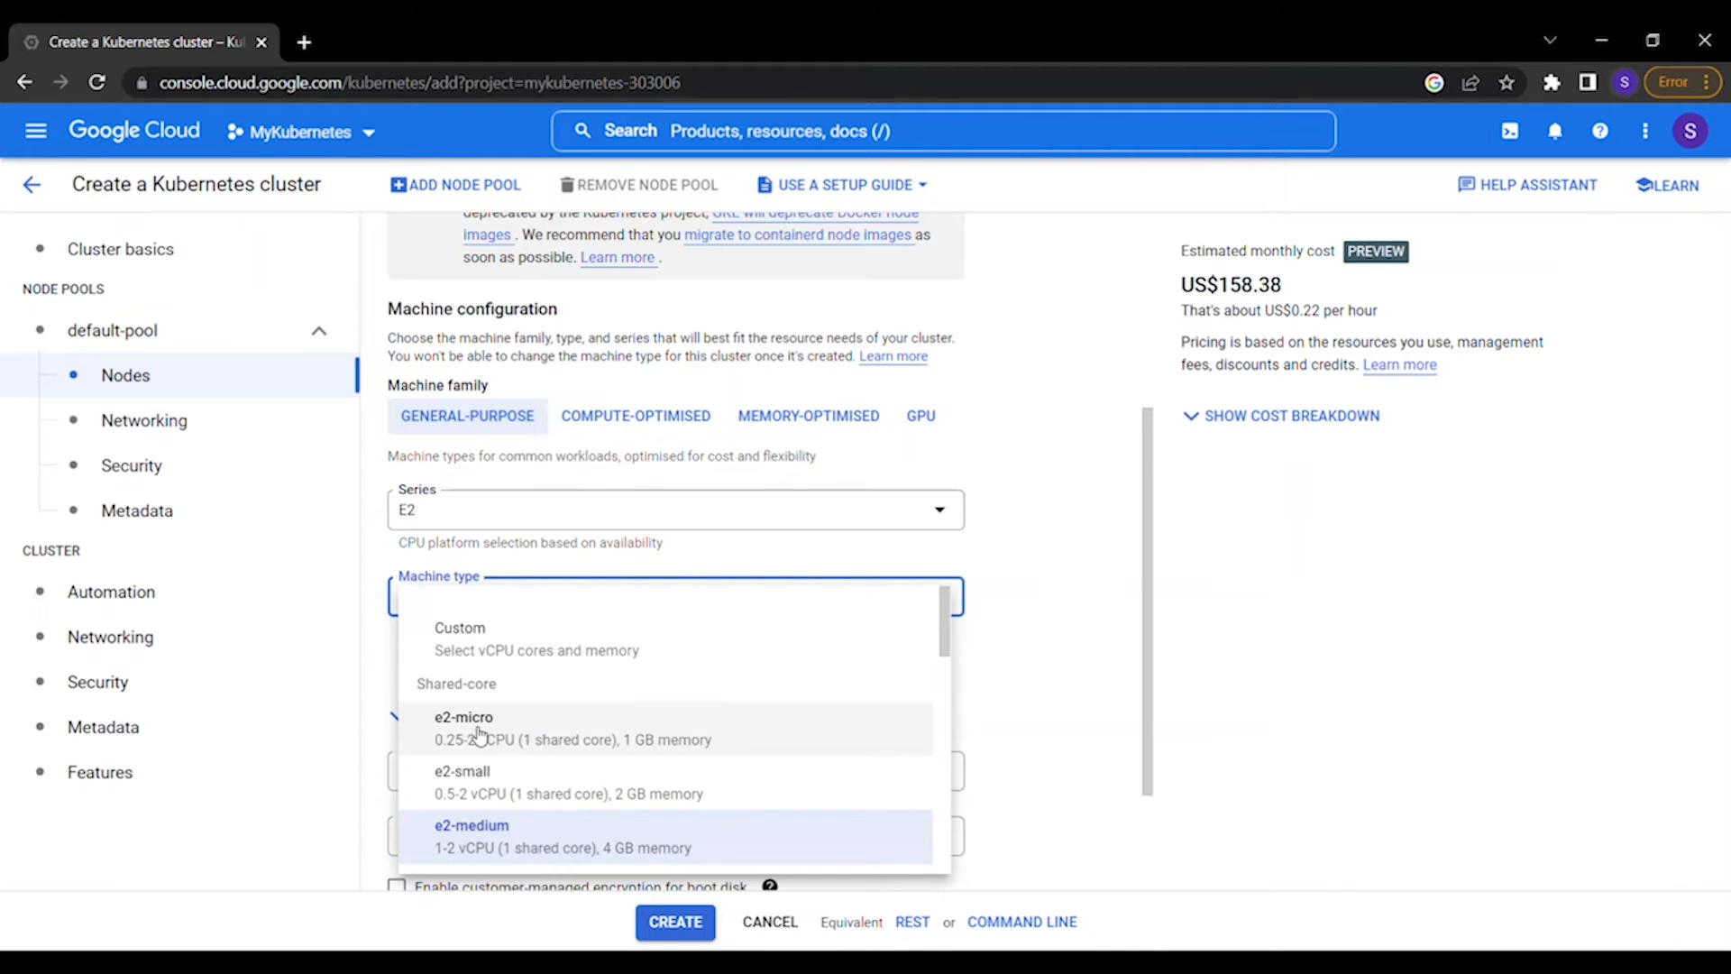
left_click(1069, 622)
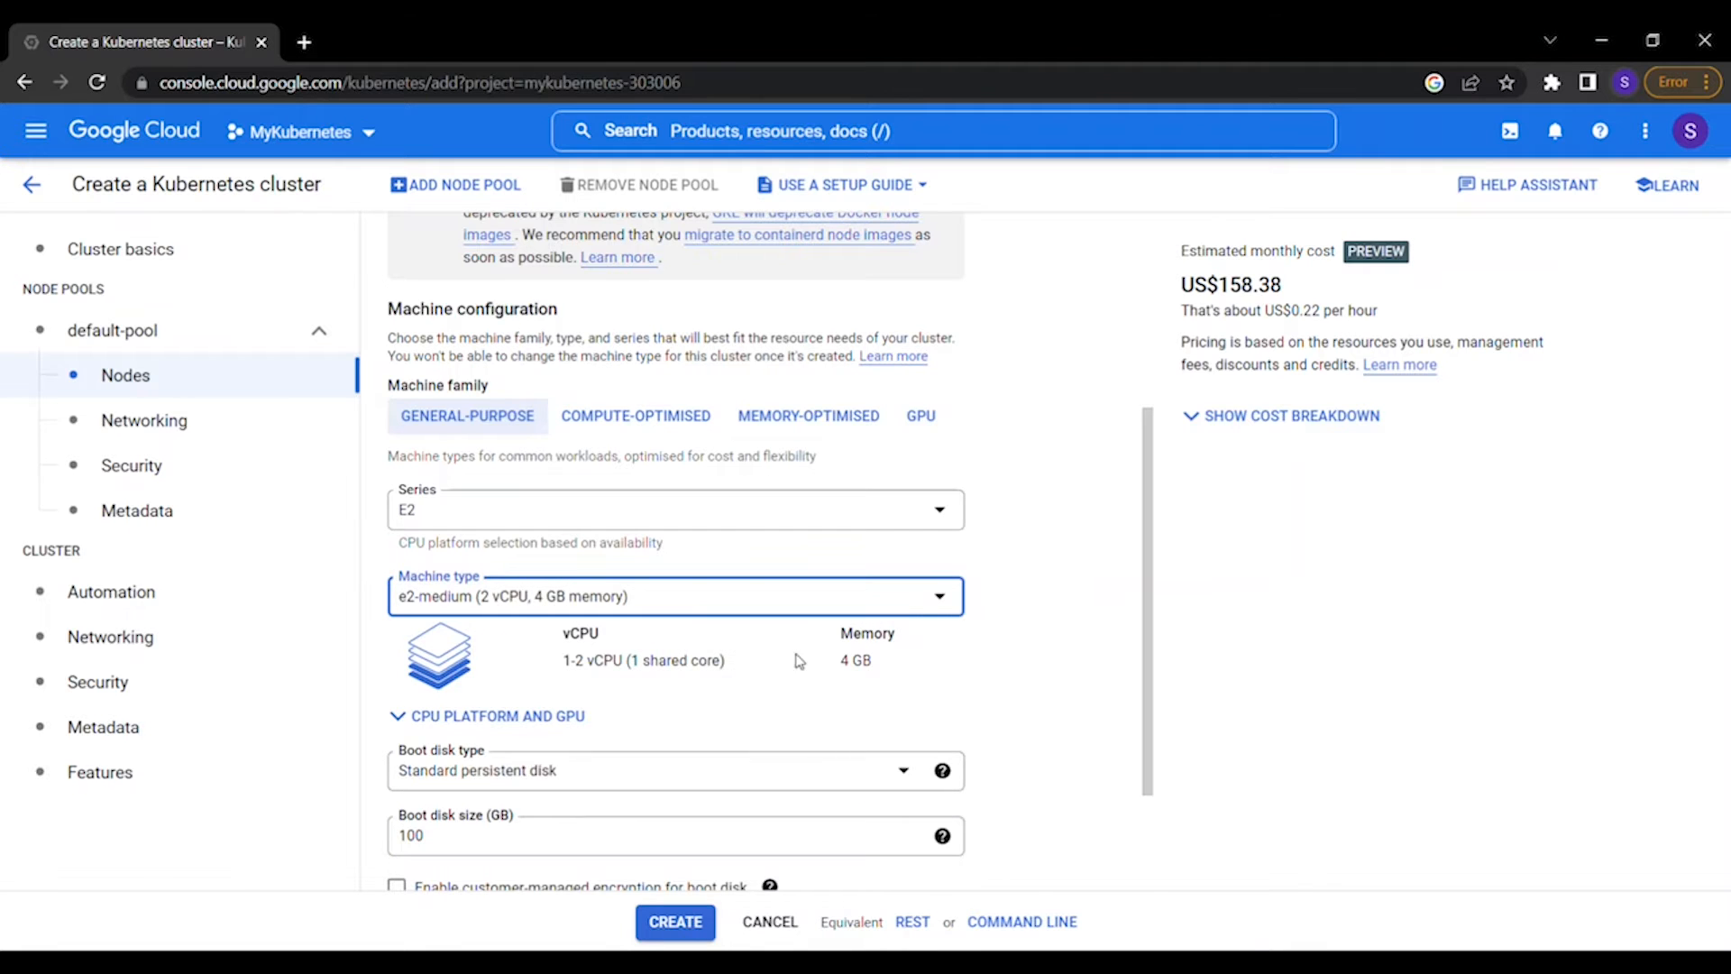
Review the node image and machine configuration settings together with the cluster's estimated monthly and hourly cost
scroll(863, 632, "down", 2)
scroll(609, 669, "up", 4)
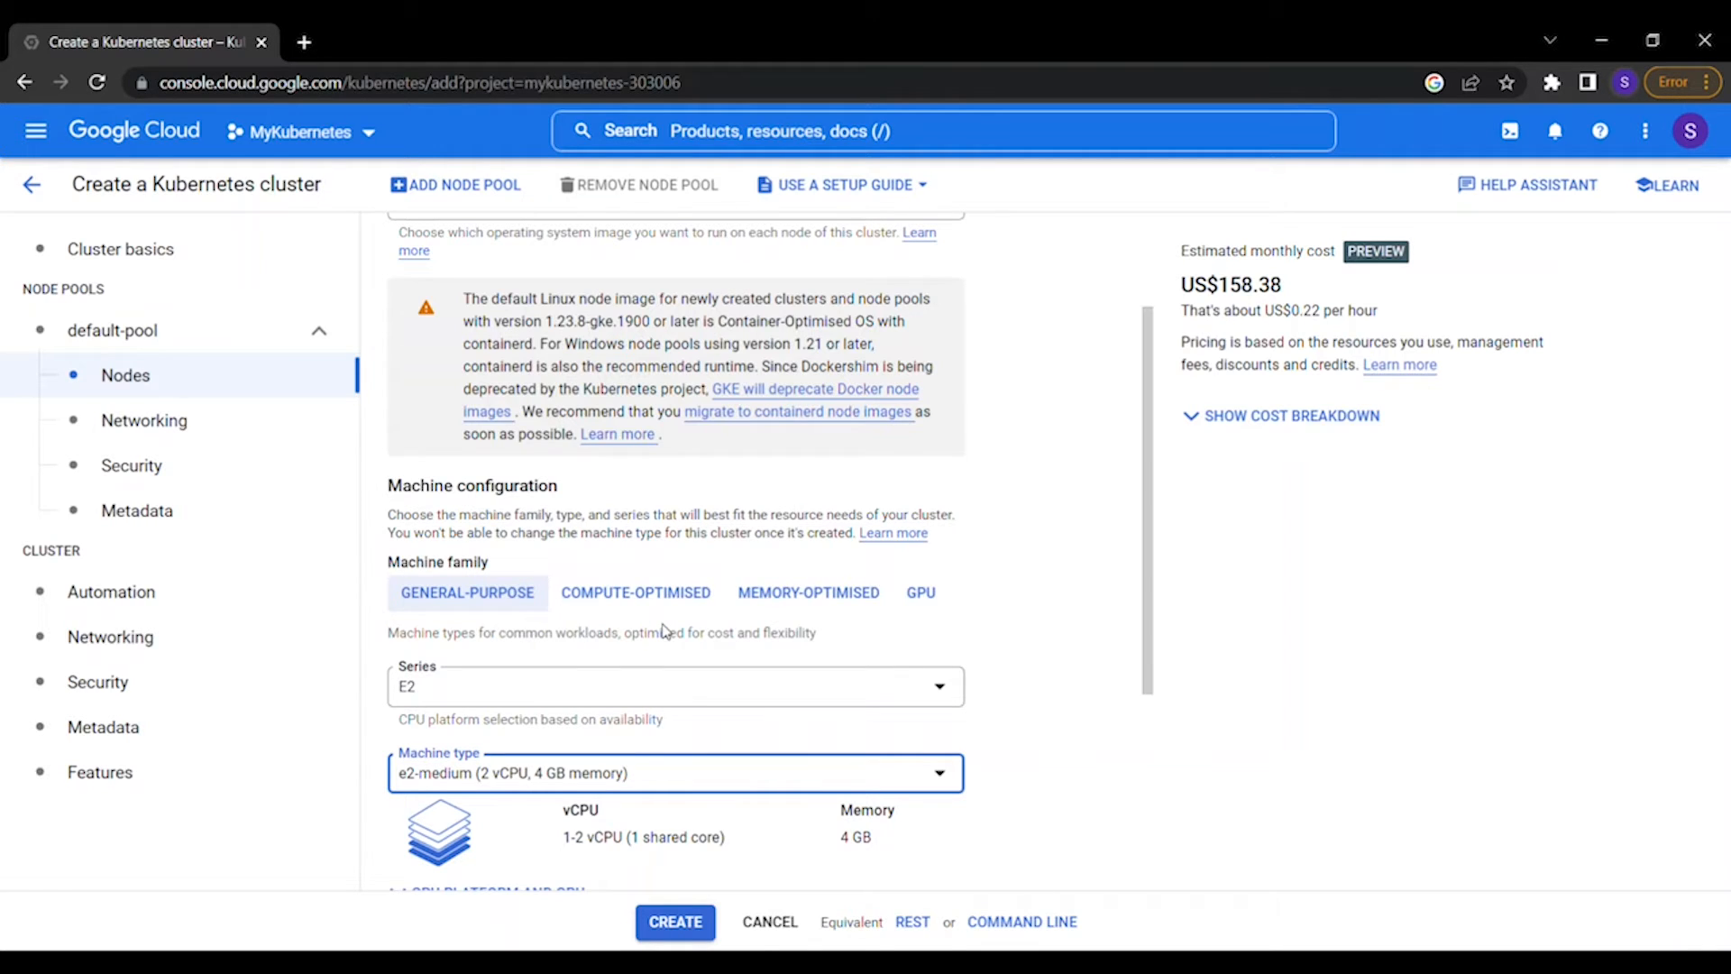
scroll(754, 507, "up", 2)
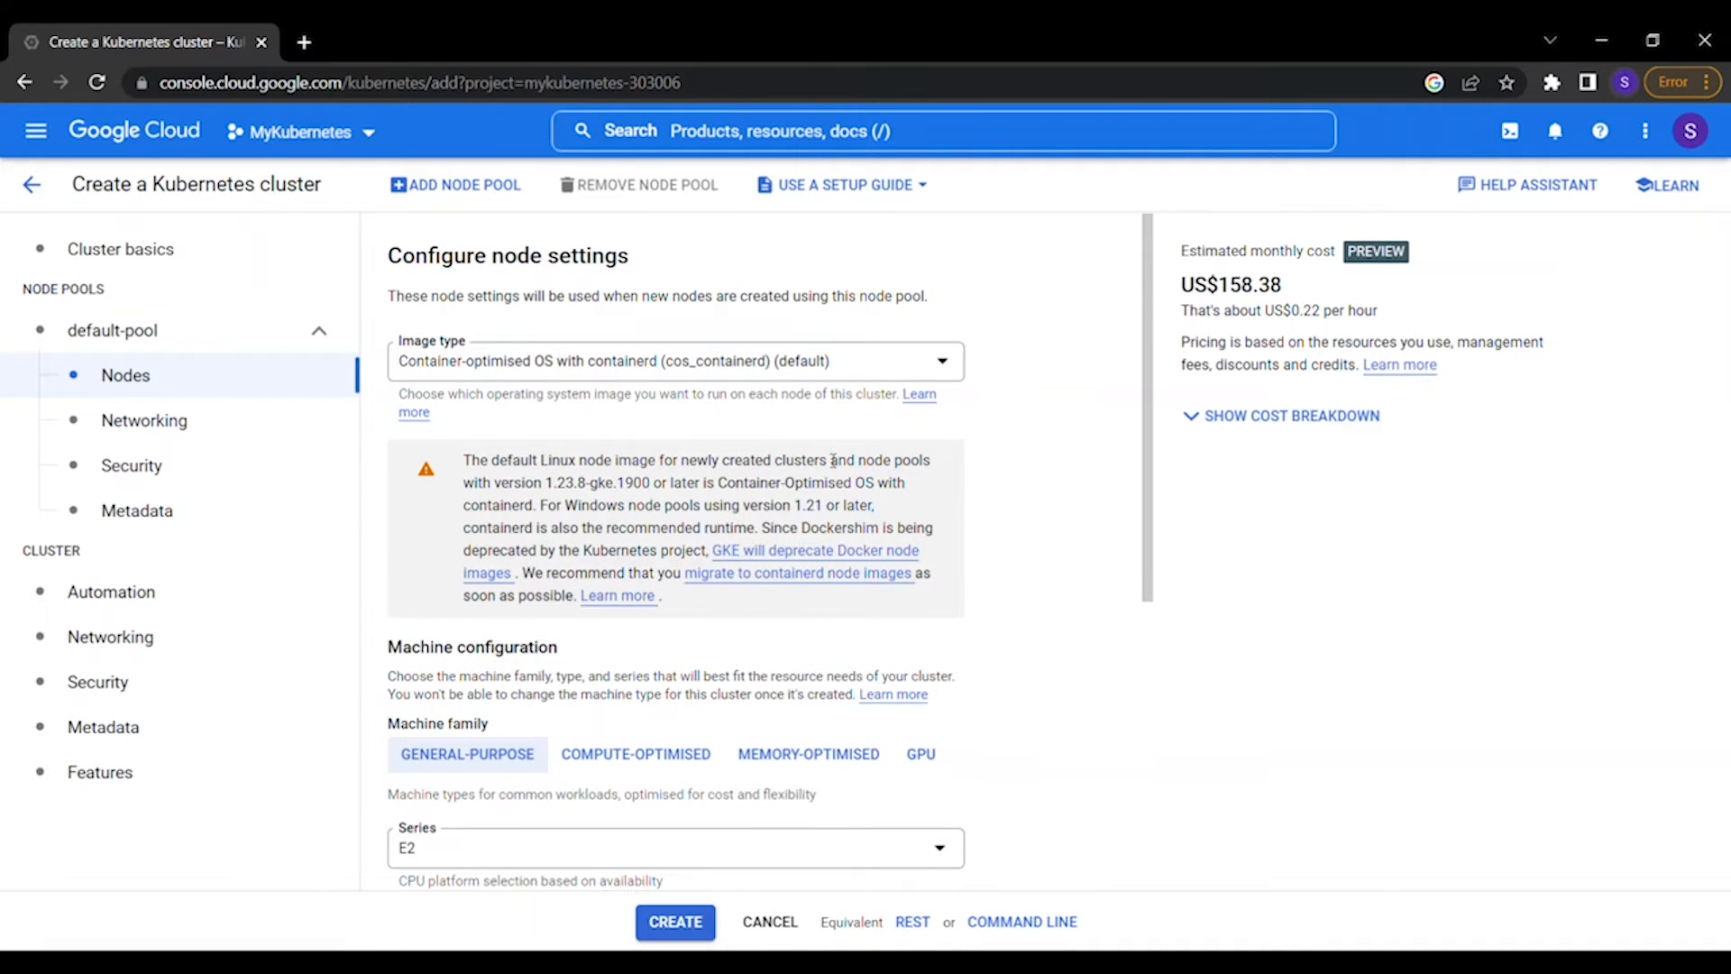
scroll(837, 461, "down", 3)
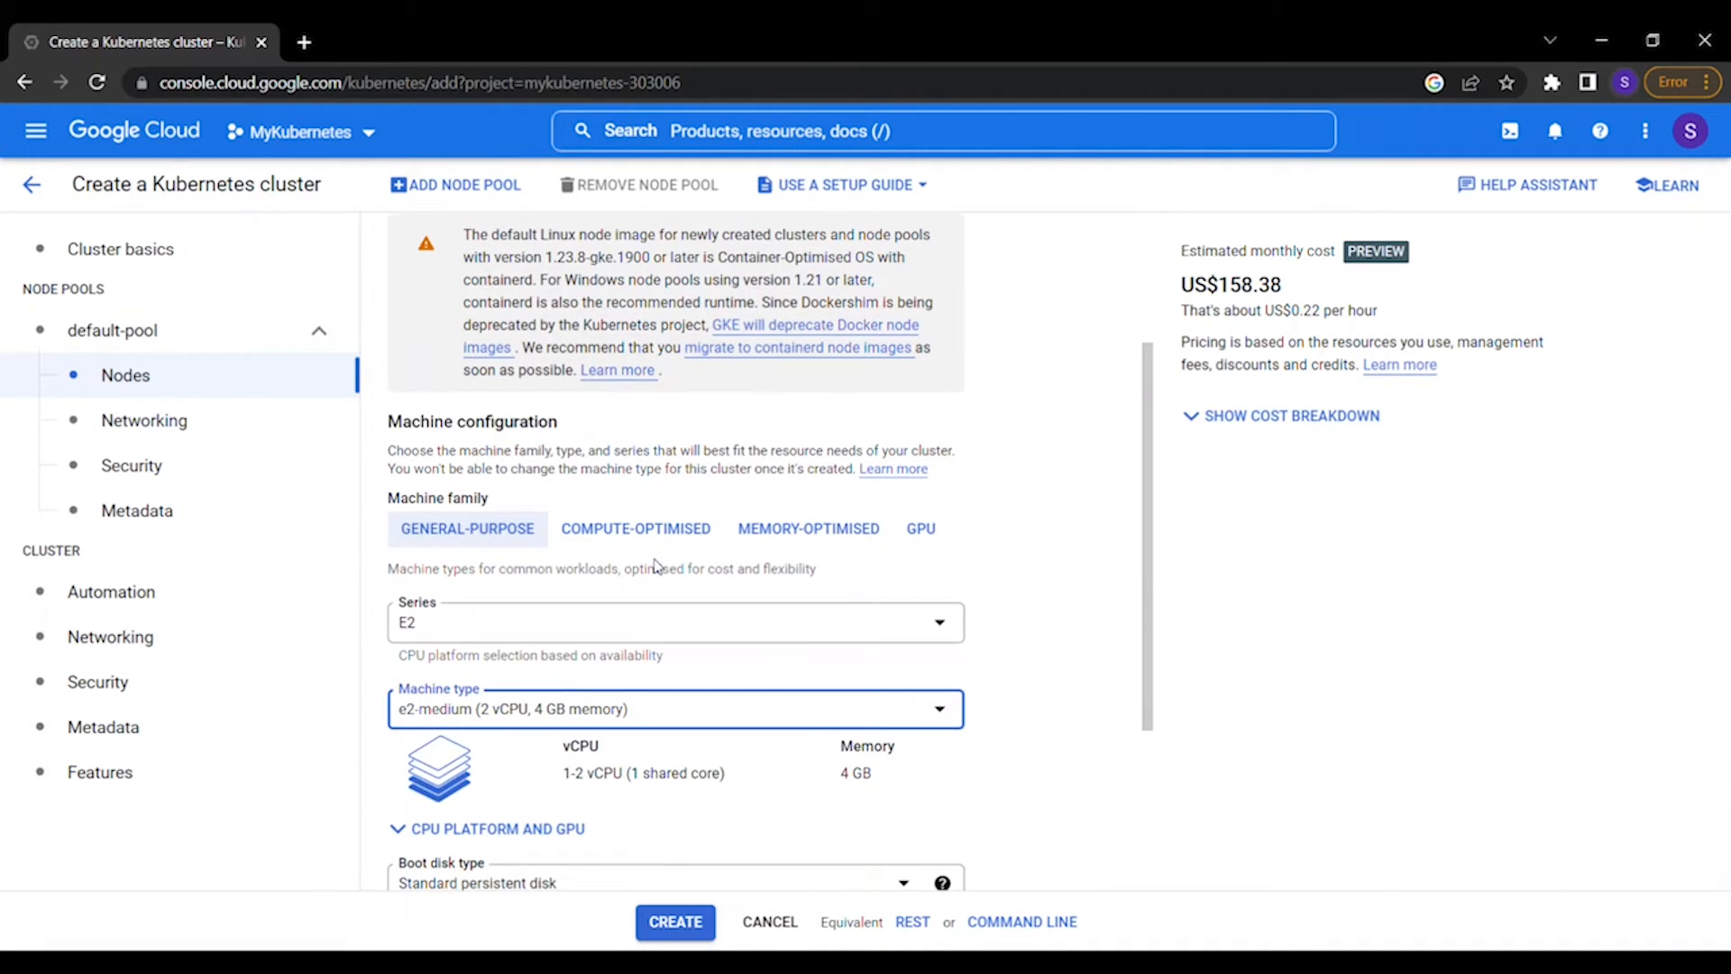
left_click_drag(1182, 284, 1396, 317)
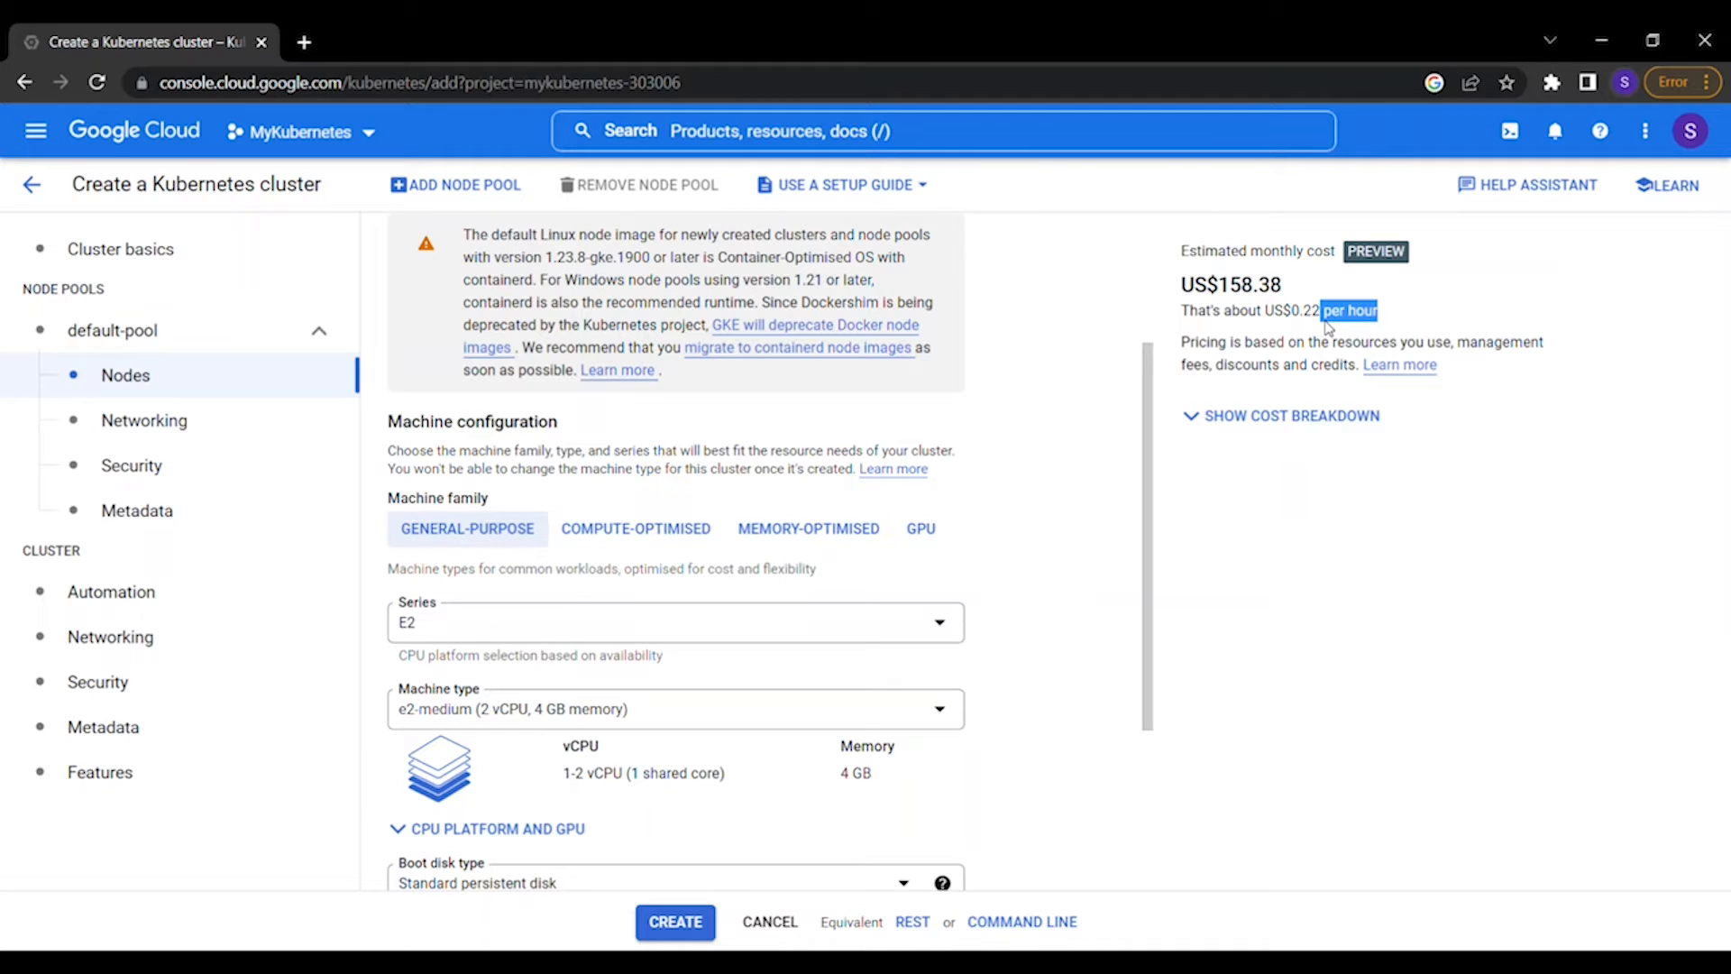
scroll(1133, 506, "up", 2)
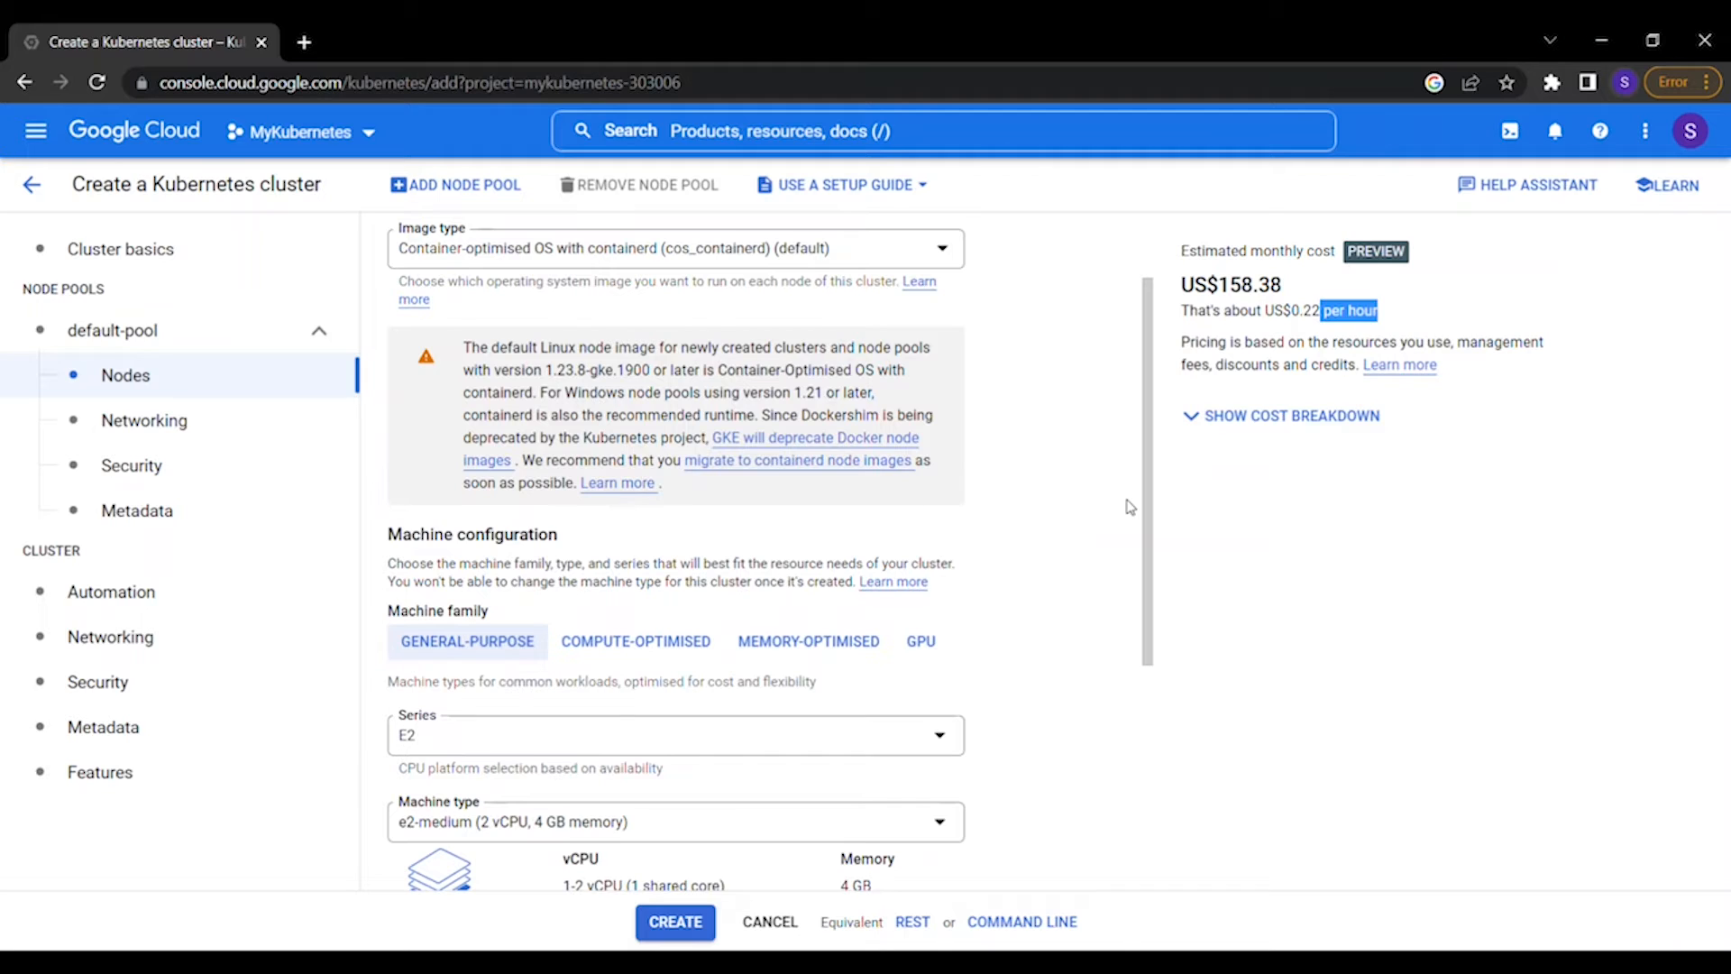
left_click_drag(1196, 287, 1305, 290)
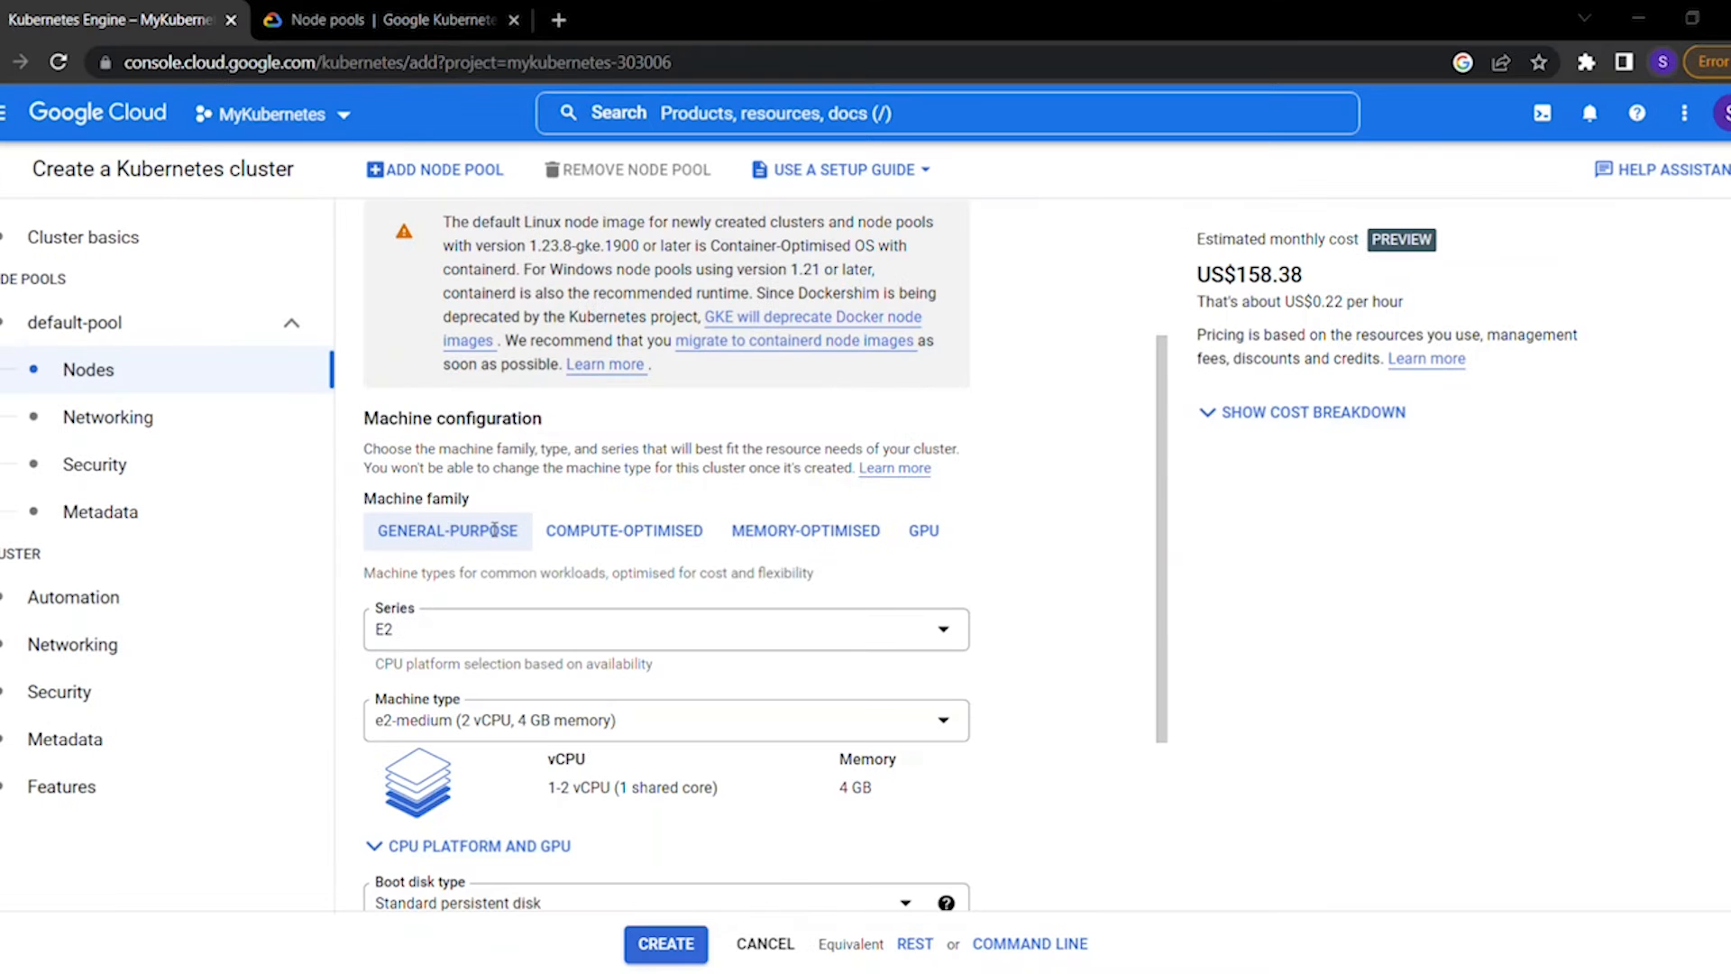
Examine the default-pool node pool details, including its name, control plane version and number of nodes
scroll(495, 530, "up", 3)
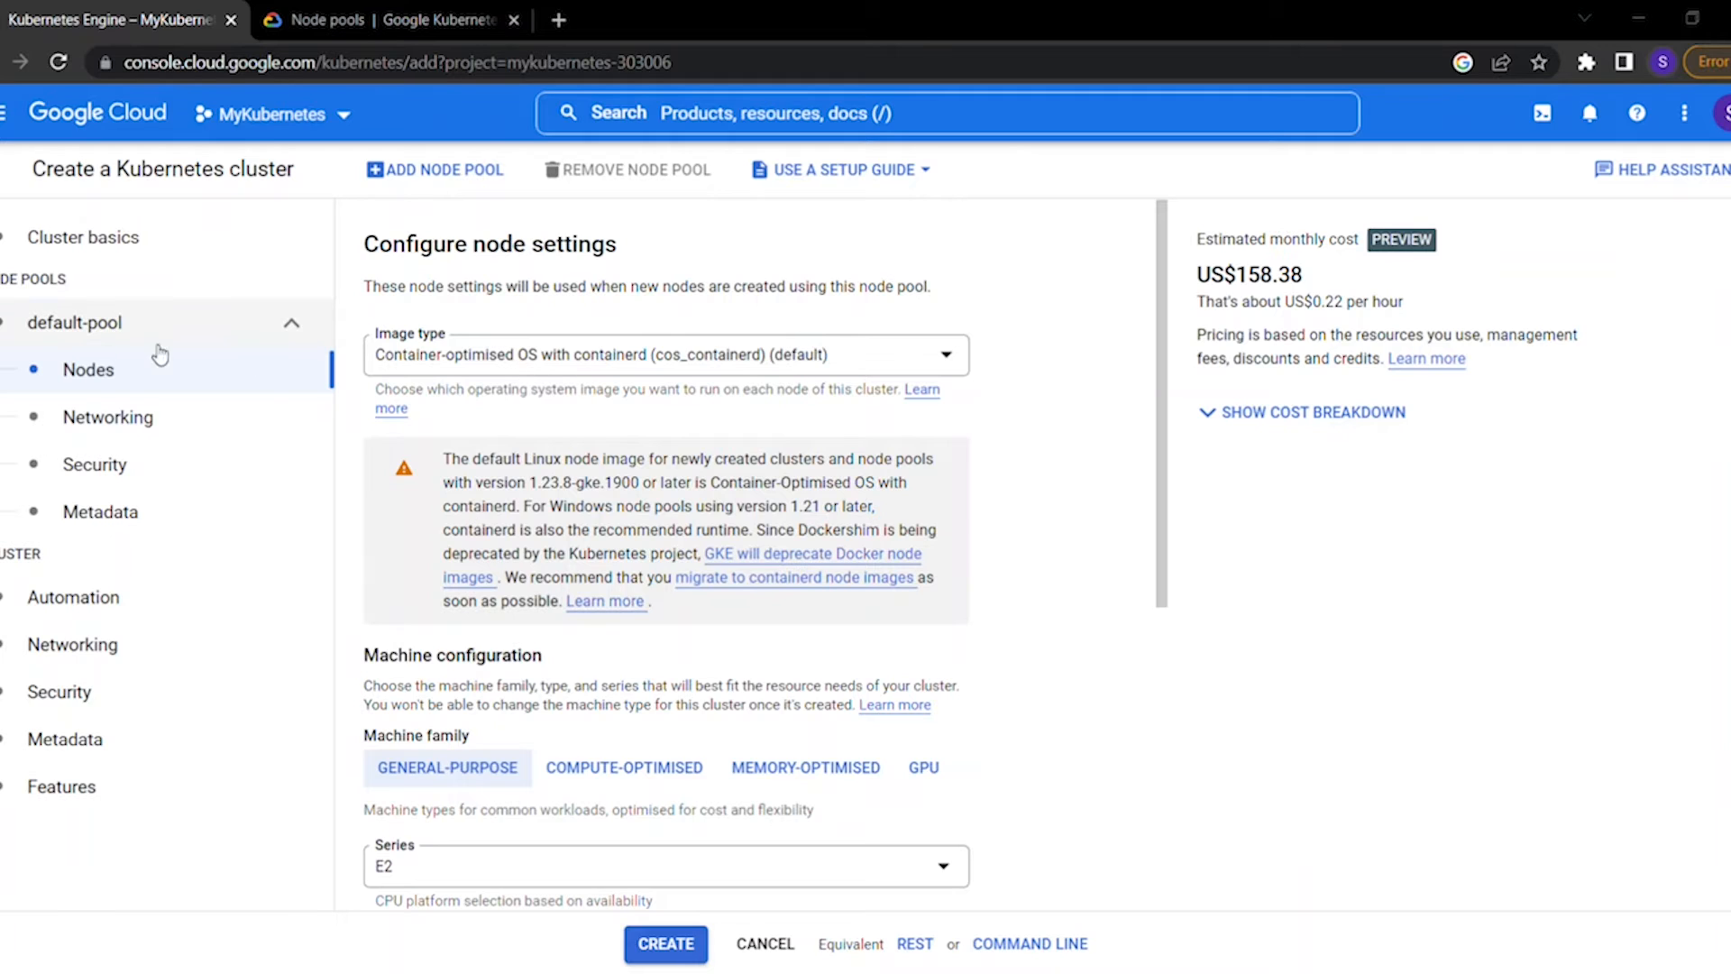
left_click(101, 332)
scroll(456, 510, "down", 2)
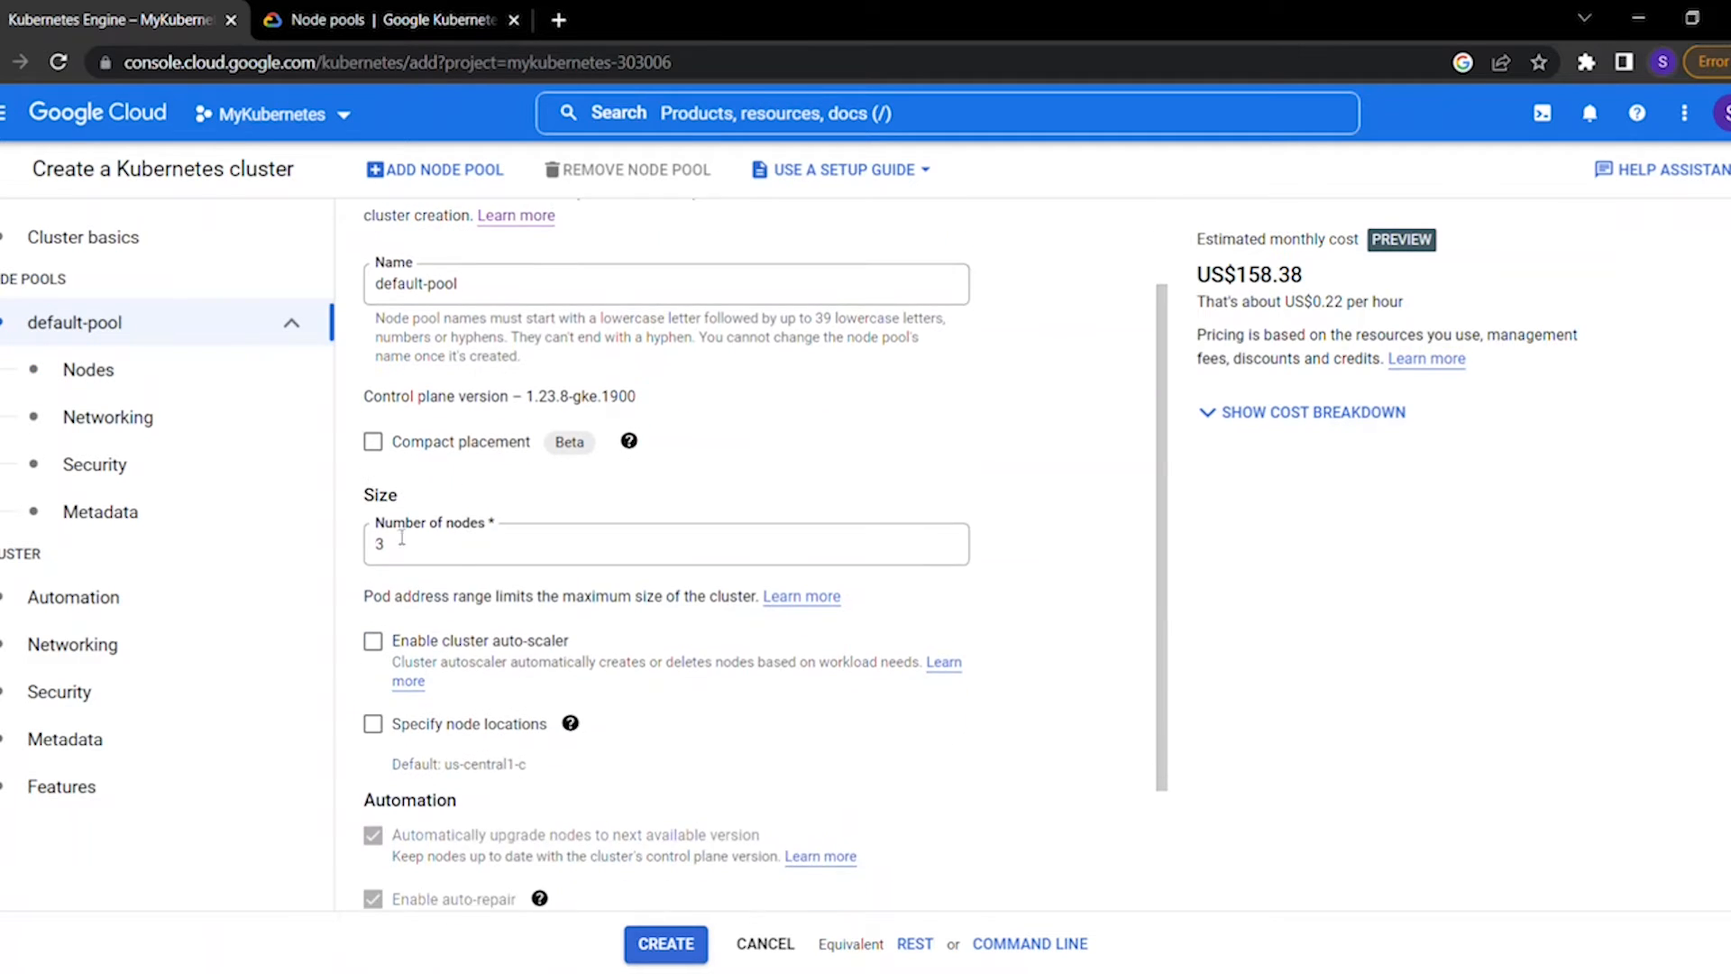
left_click_drag(388, 528, 352, 554)
left_click(462, 533)
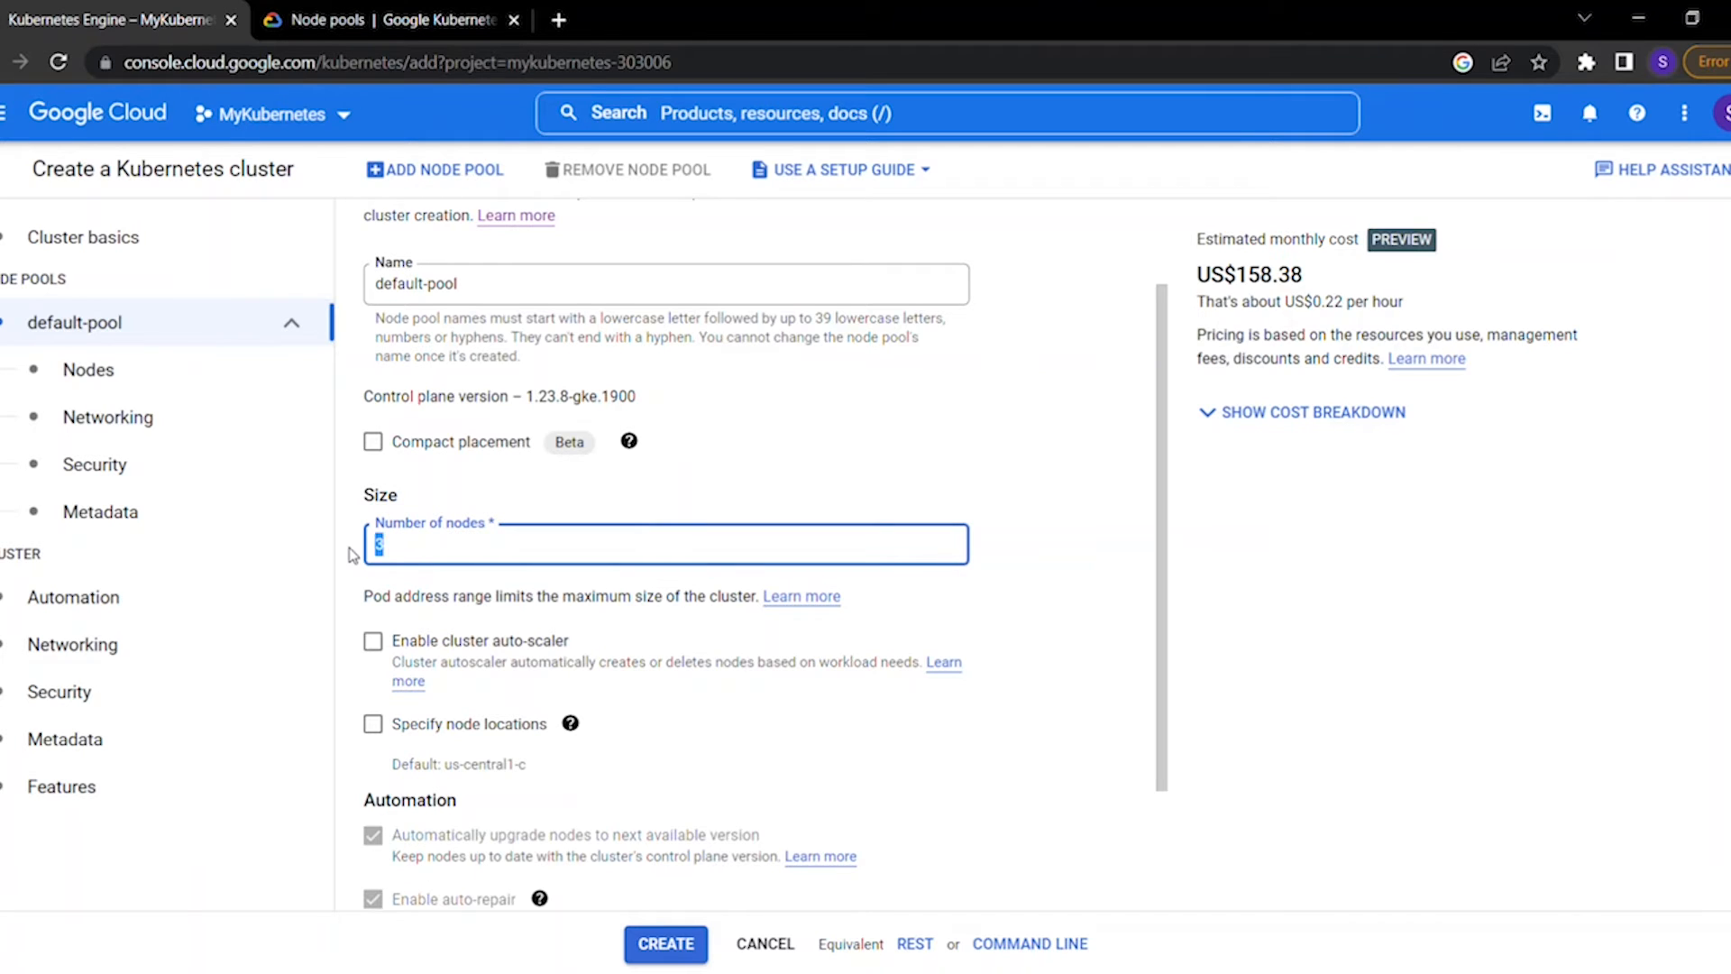
scroll(618, 528, "up", 2)
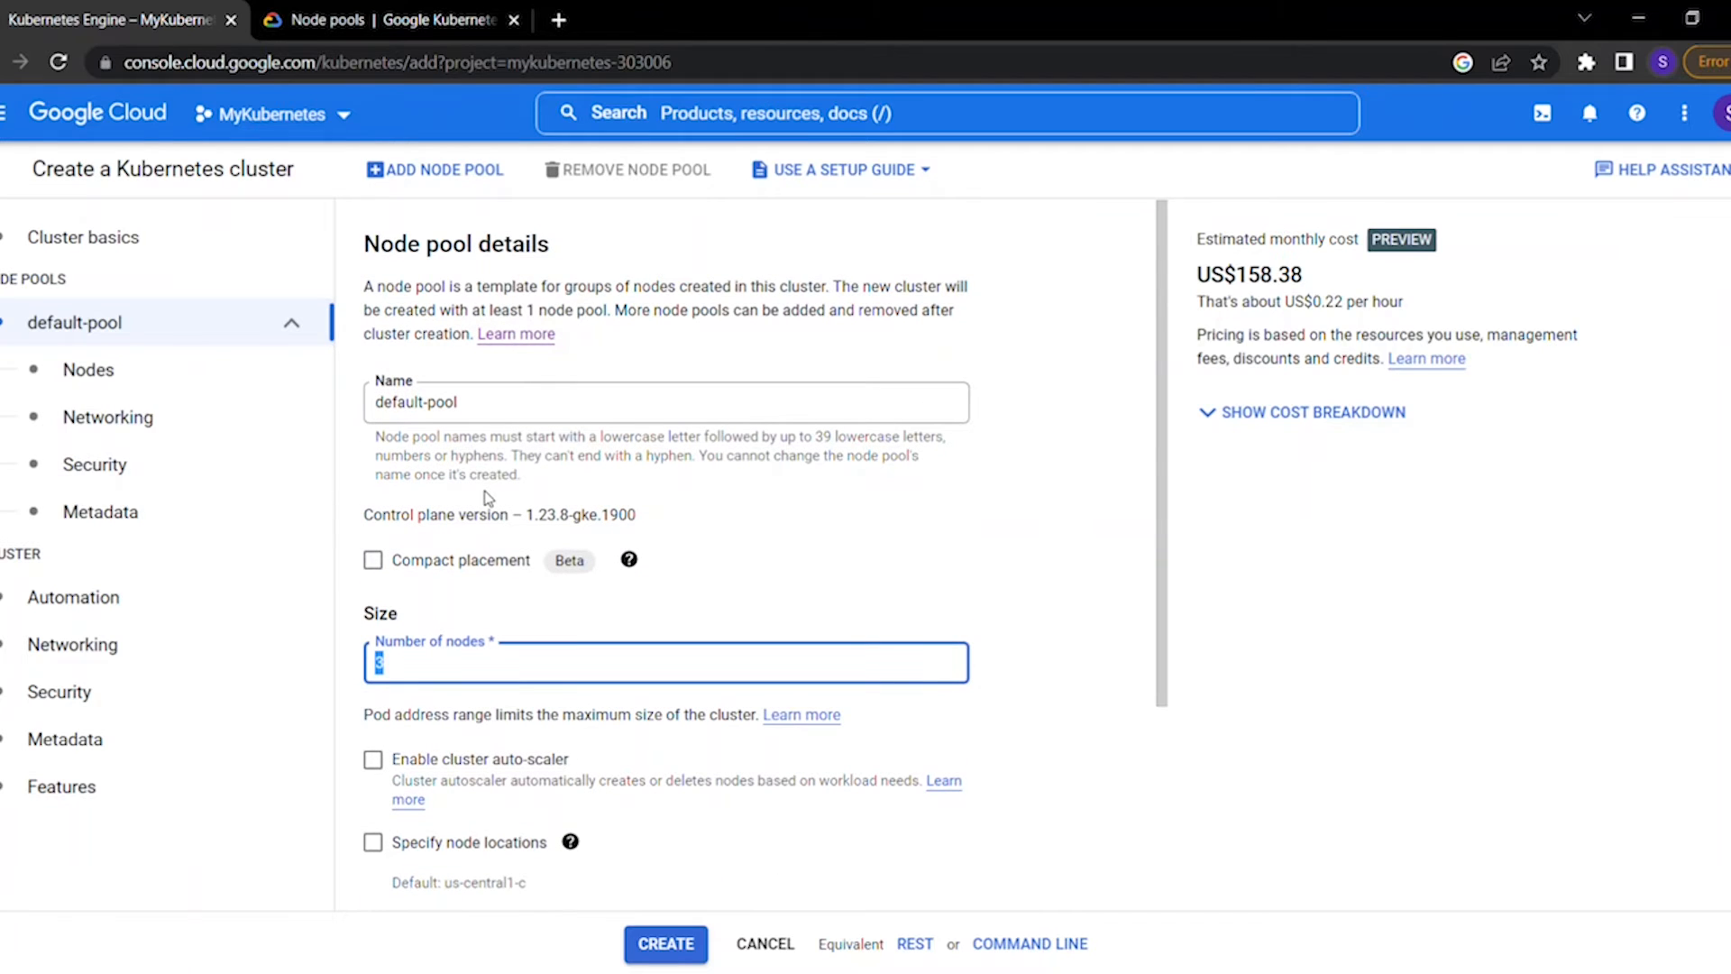
Start the My first cluster setup guide and choose to customise its proposed settings
left_click(868, 181)
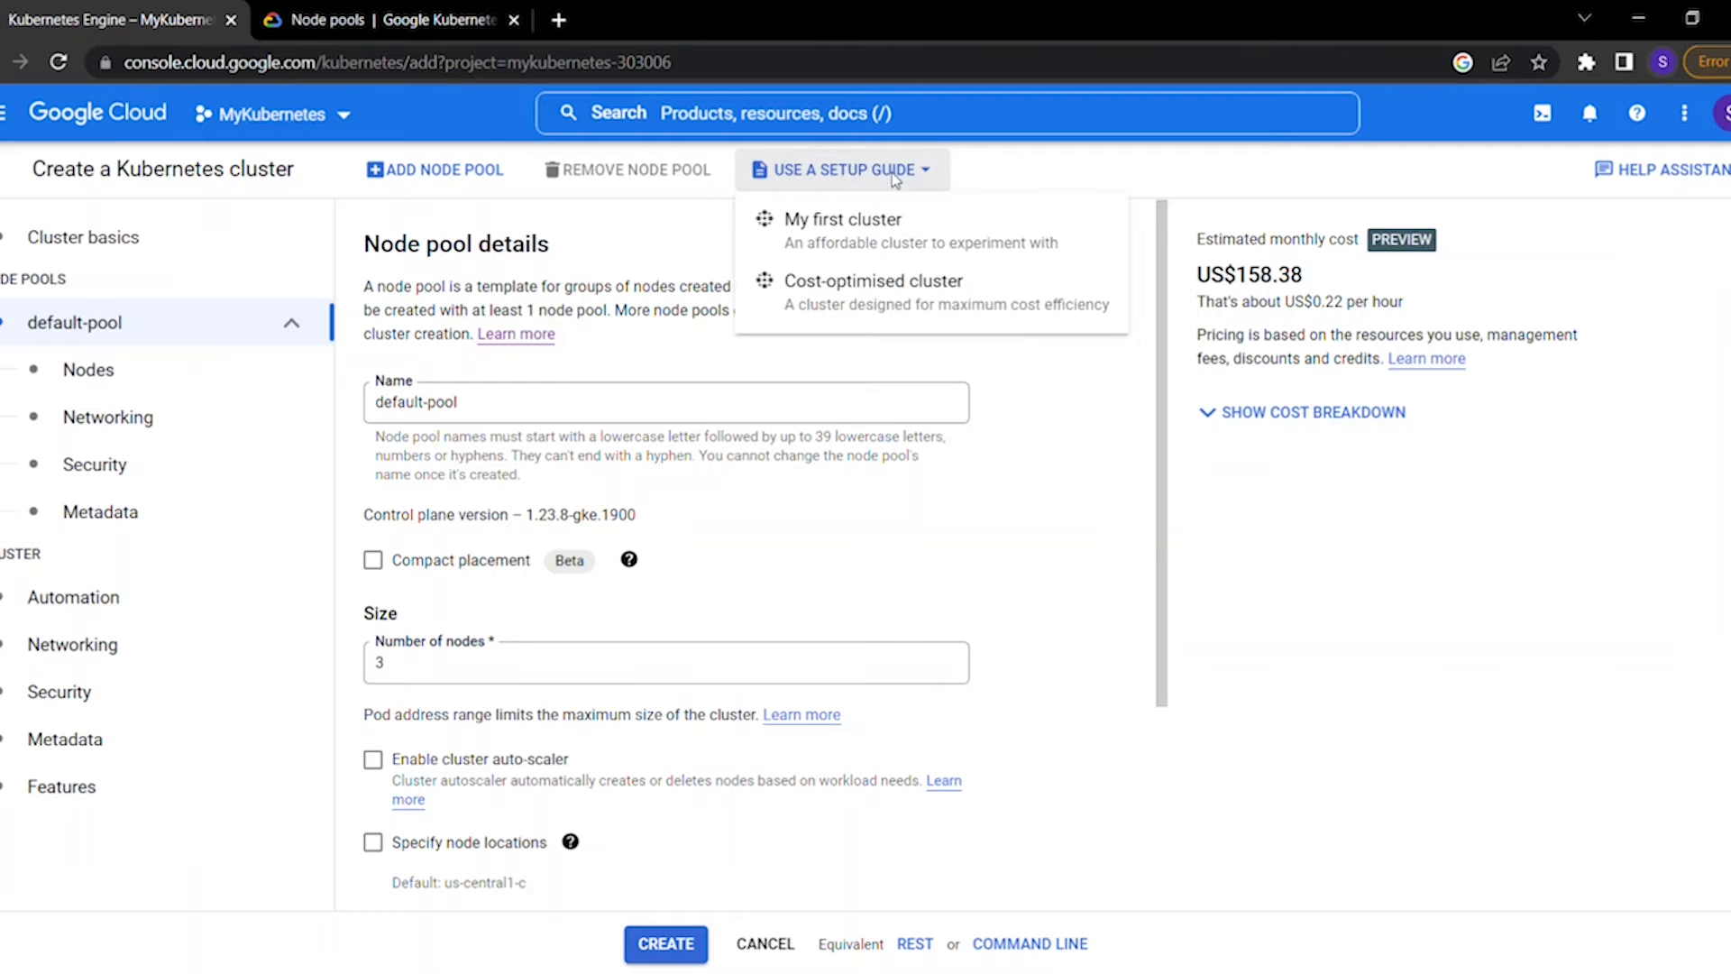
left_click(854, 259)
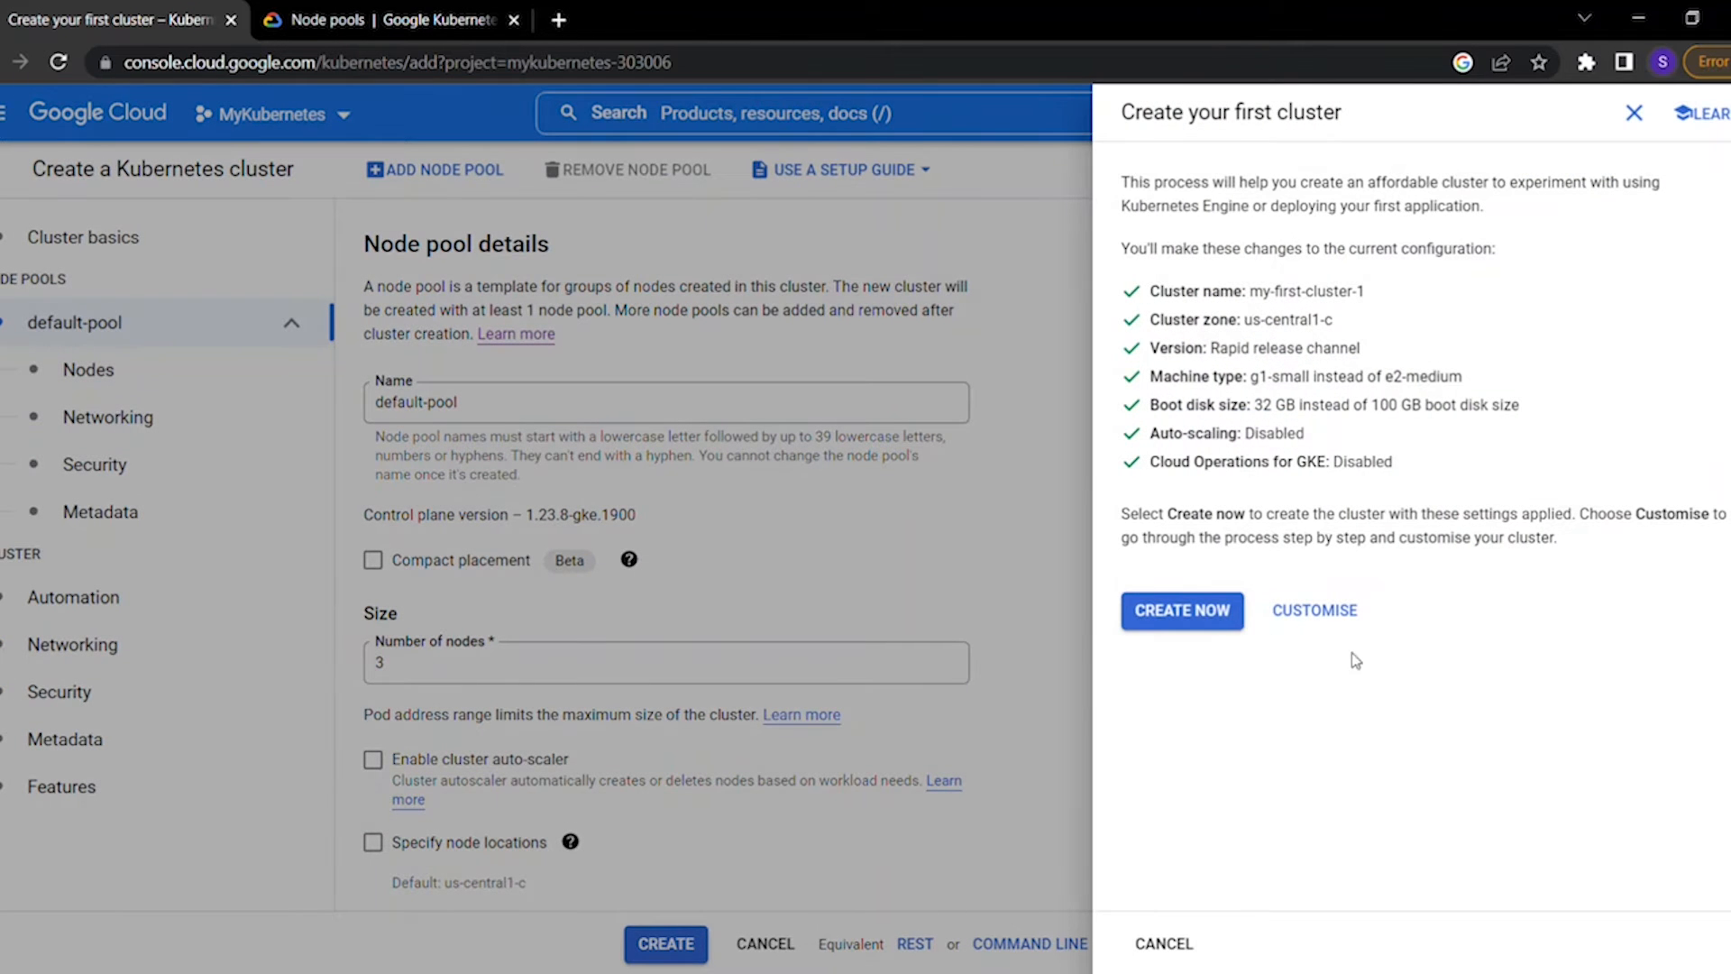
left_click_drag(1147, 293, 1452, 465)
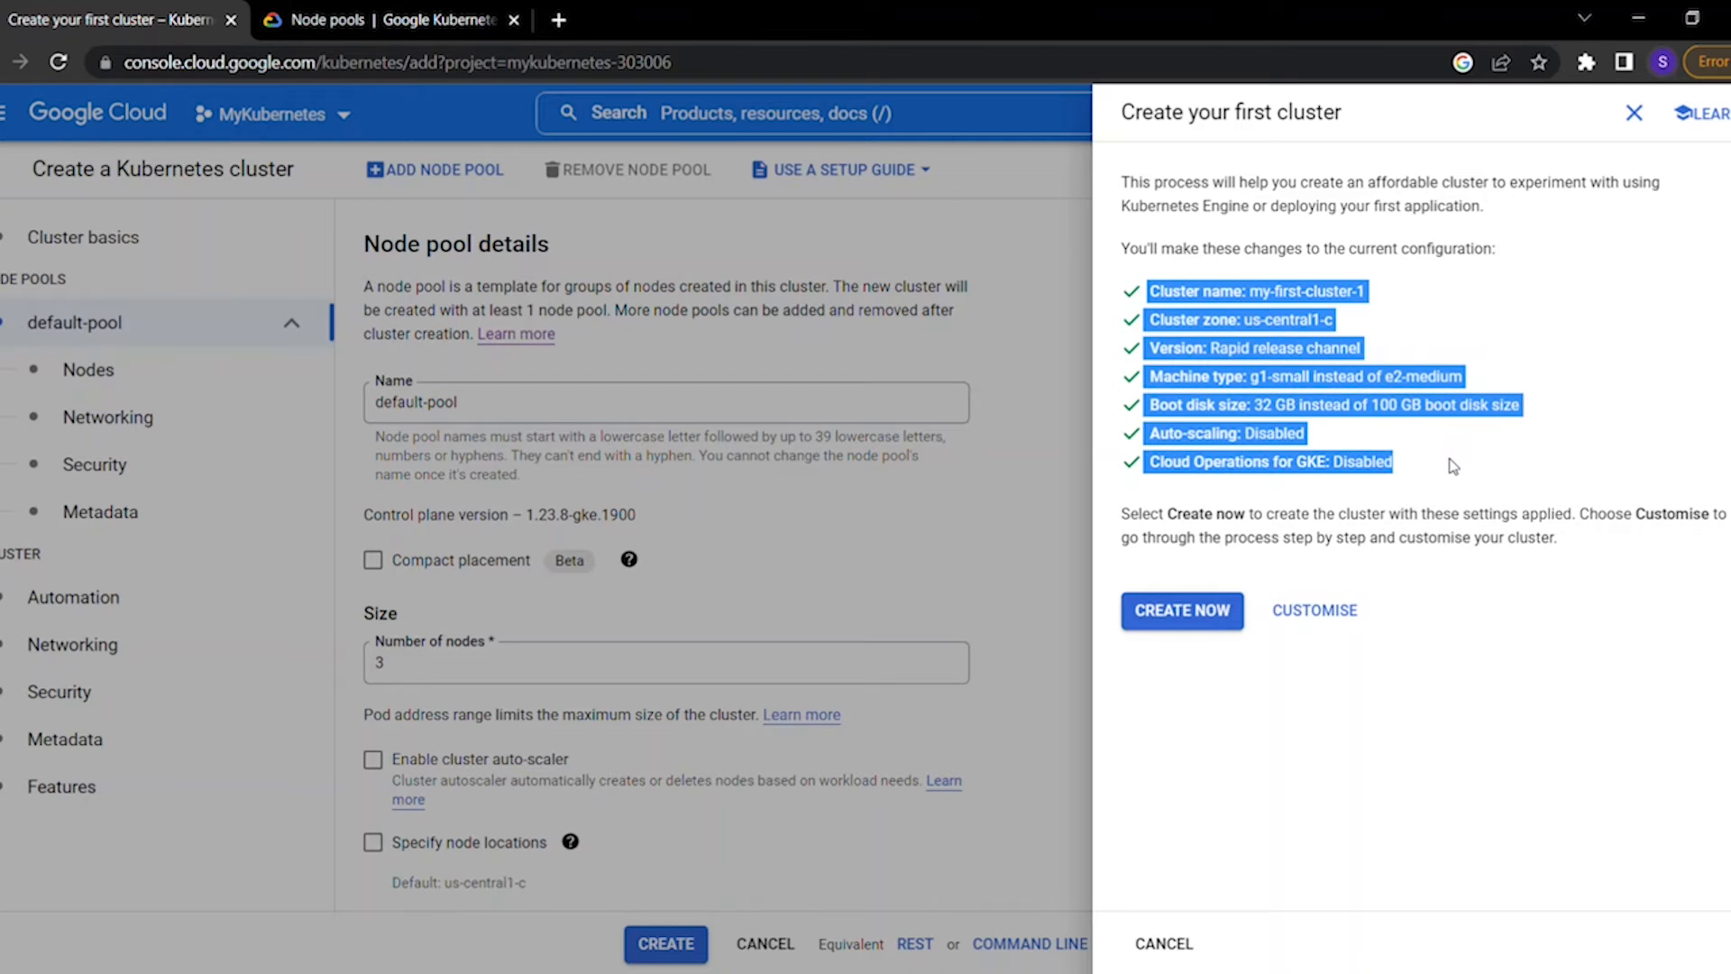
left_click(1453, 465)
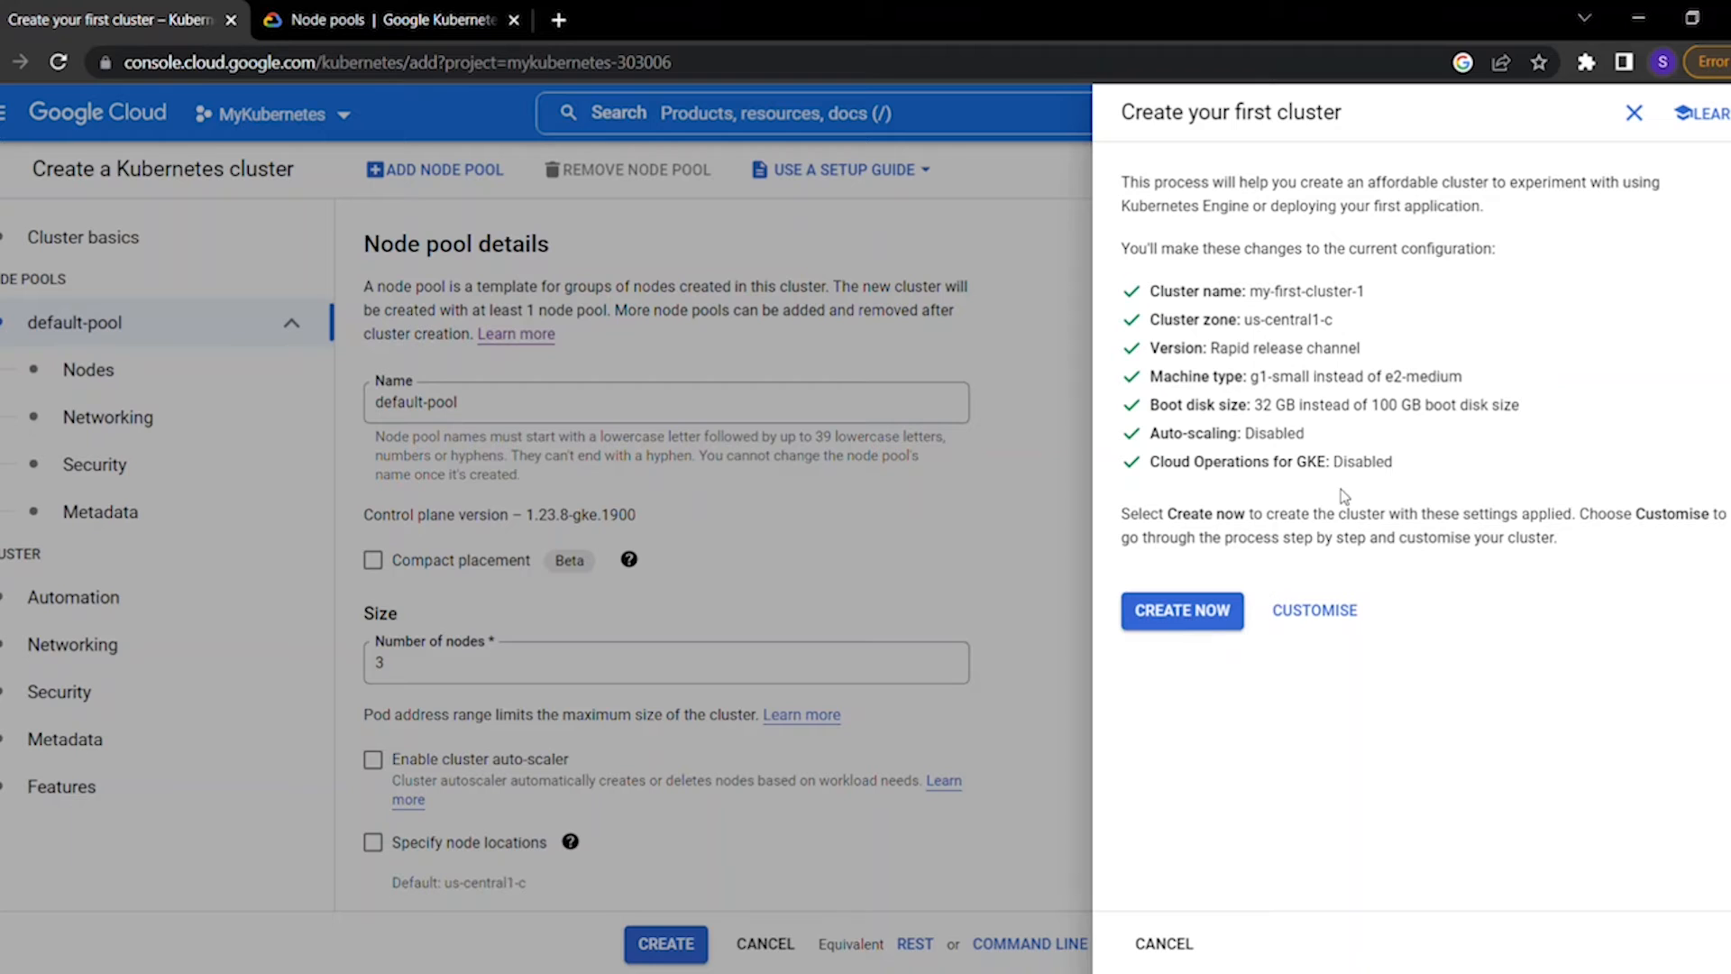
left_click(1314, 611)
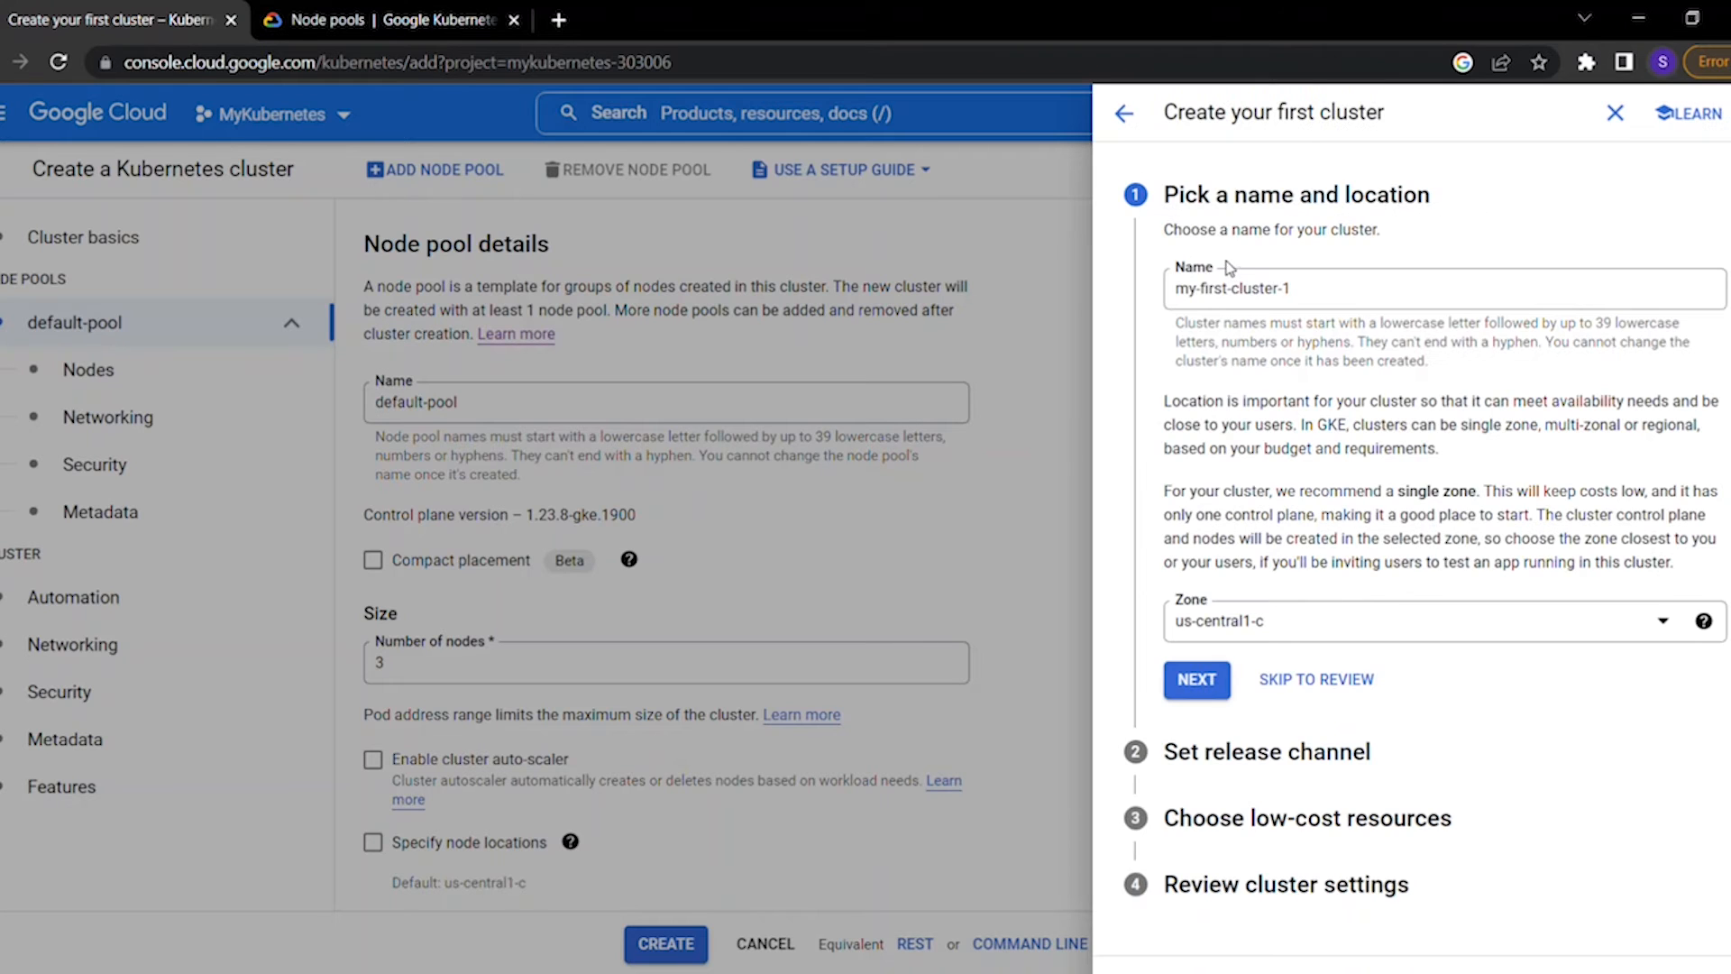
Accept the name my-first-cluster-1 in zone us-central1-c, and keep the Rapid channel with version 1.24.4-gke.800 (default)
left_click_drag(1239, 196, 1408, 200)
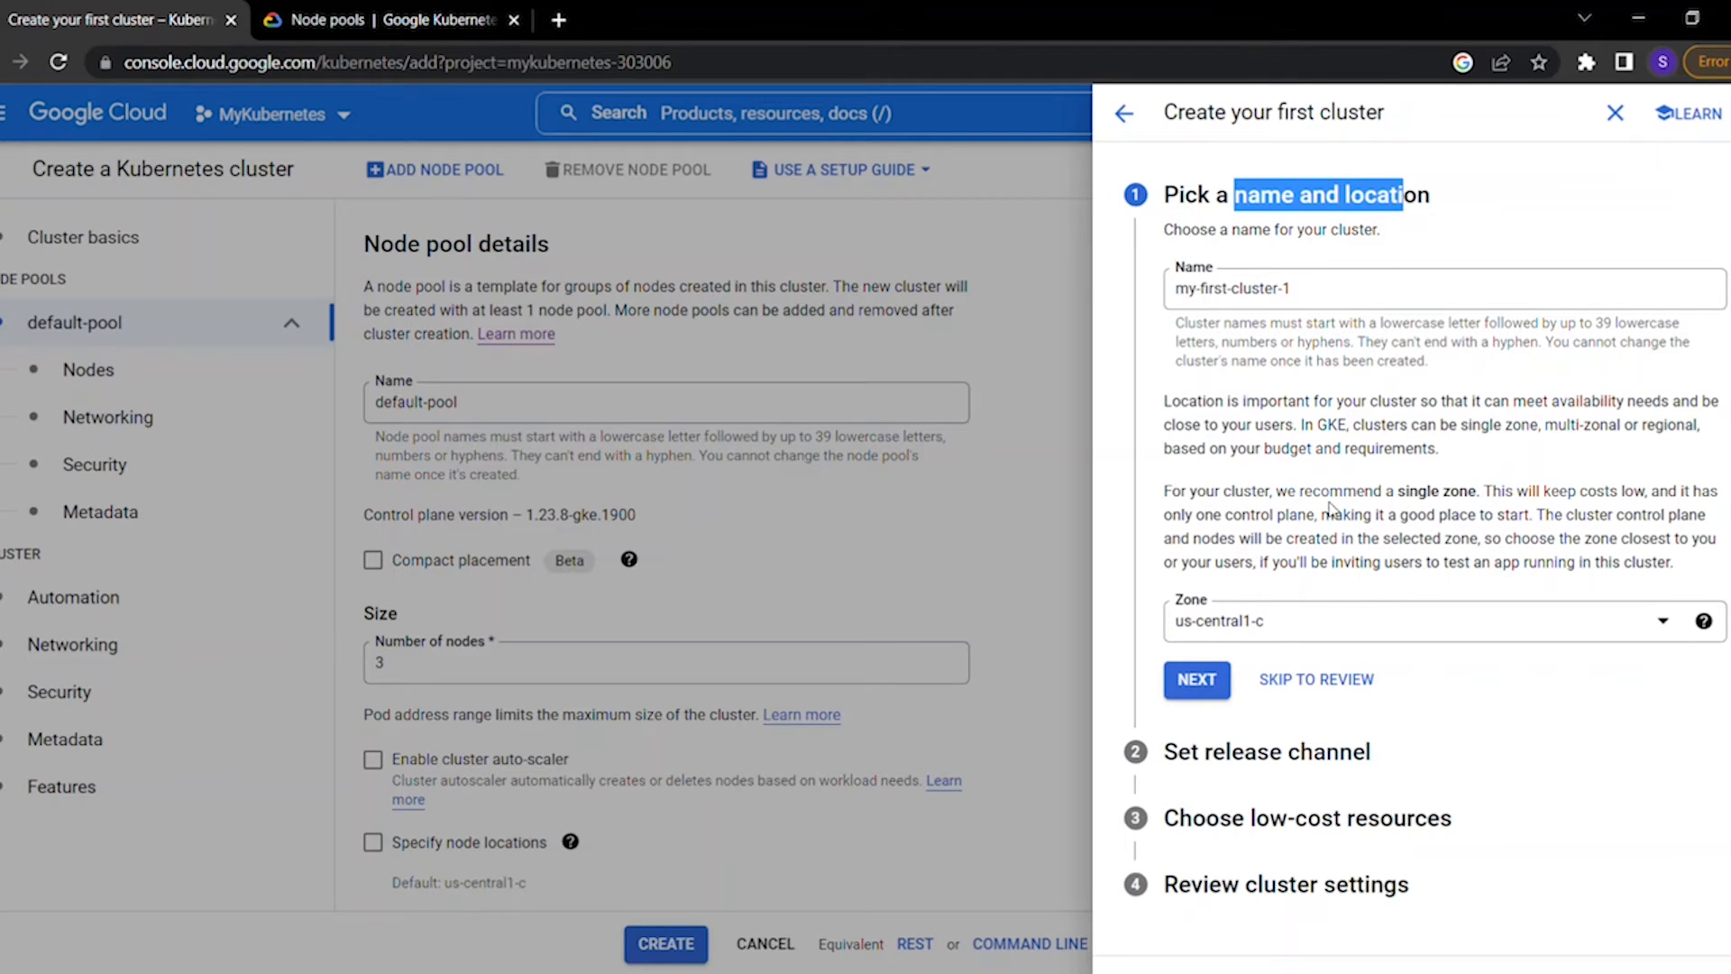
left_click(1196, 679)
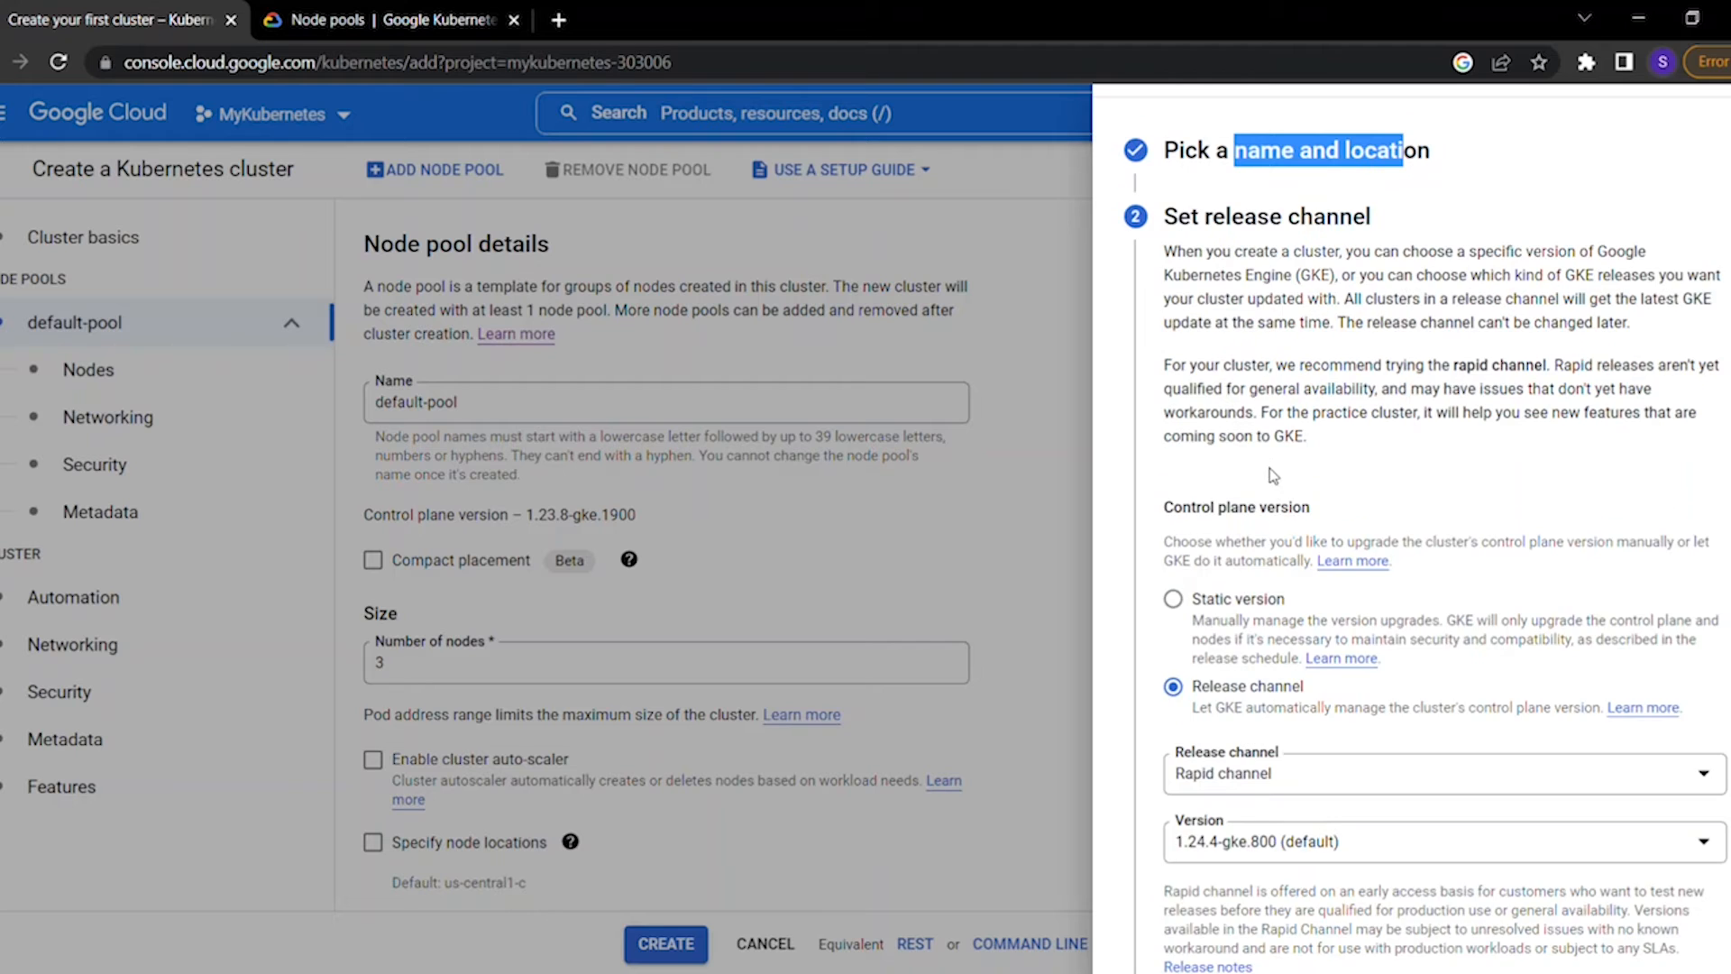
scroll(1274, 470, "down", 3)
scroll(1234, 400, "down", 2)
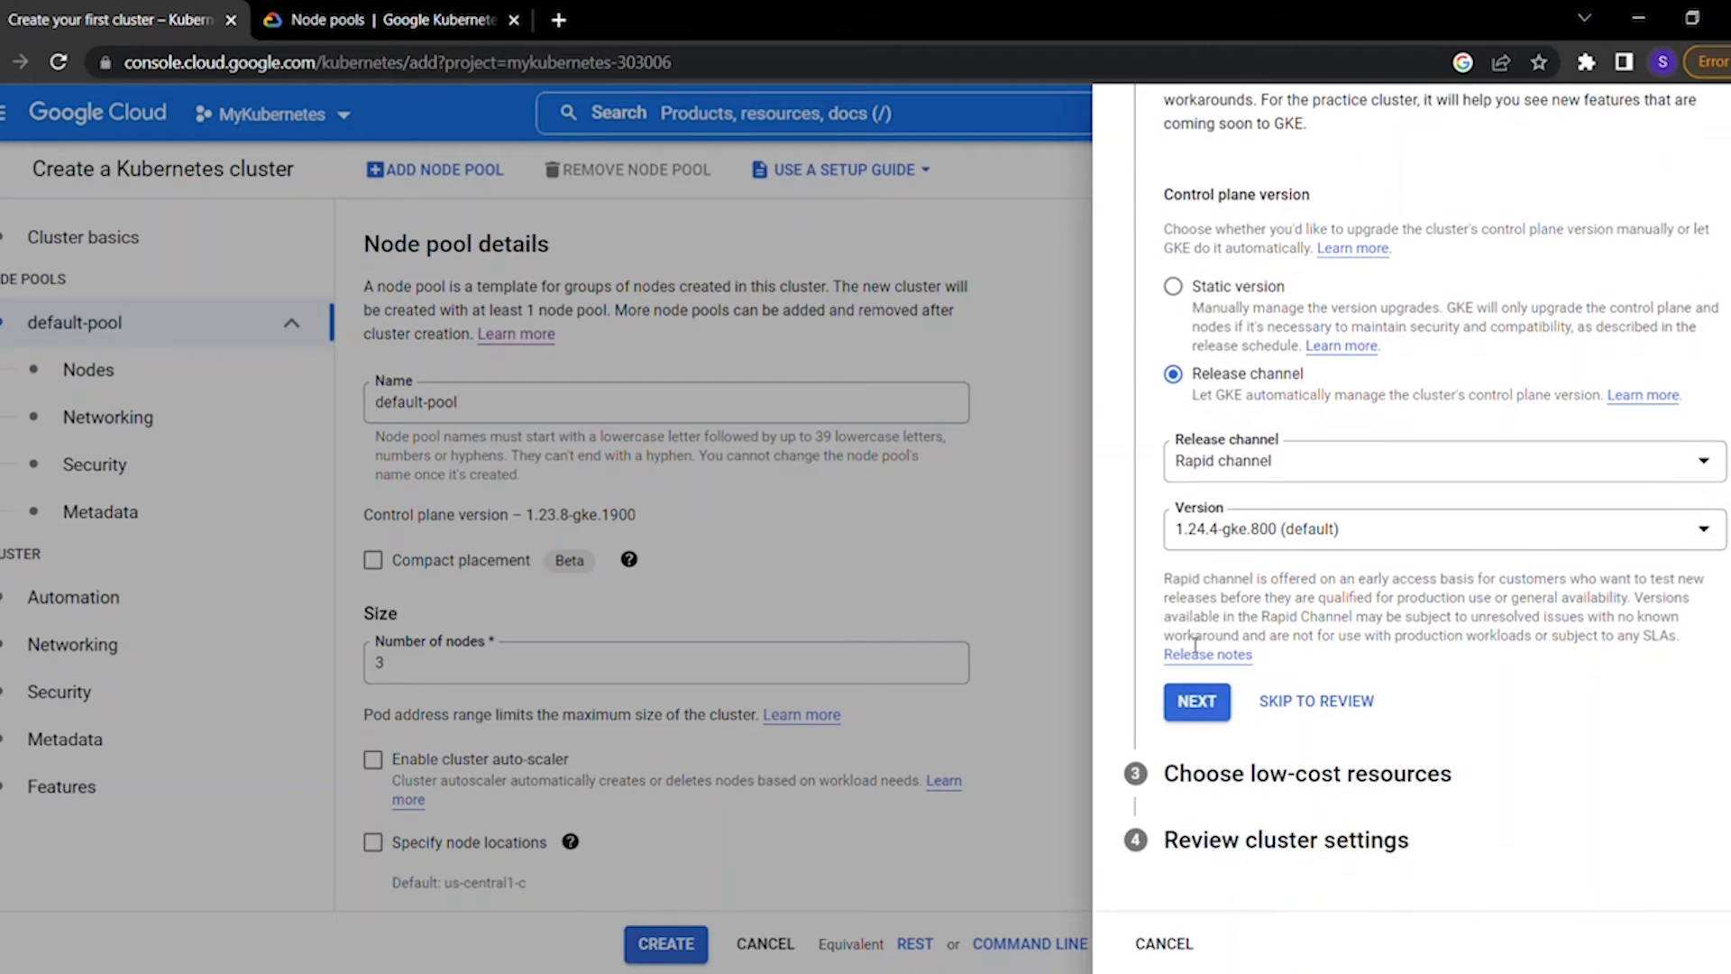
left_click(1197, 592)
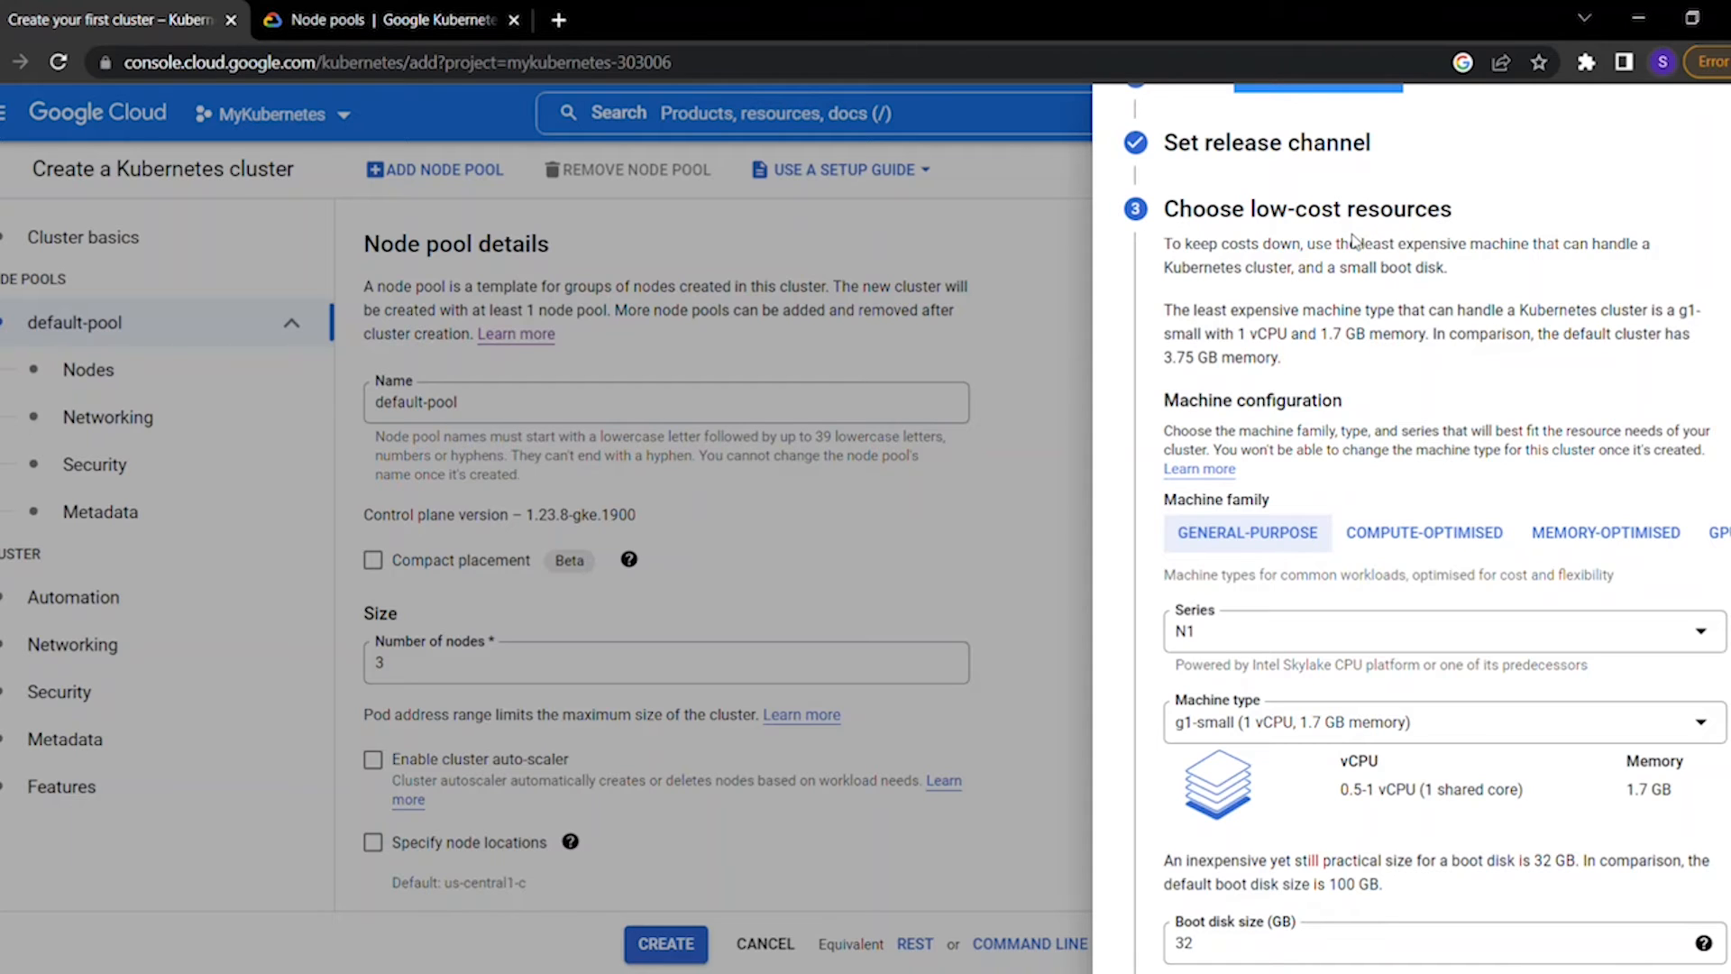
Keep the low-cost g1-small machine type and 32 GB boot disk, and create the cluster with the guide's settings
scroll(1308, 460, "down", 6)
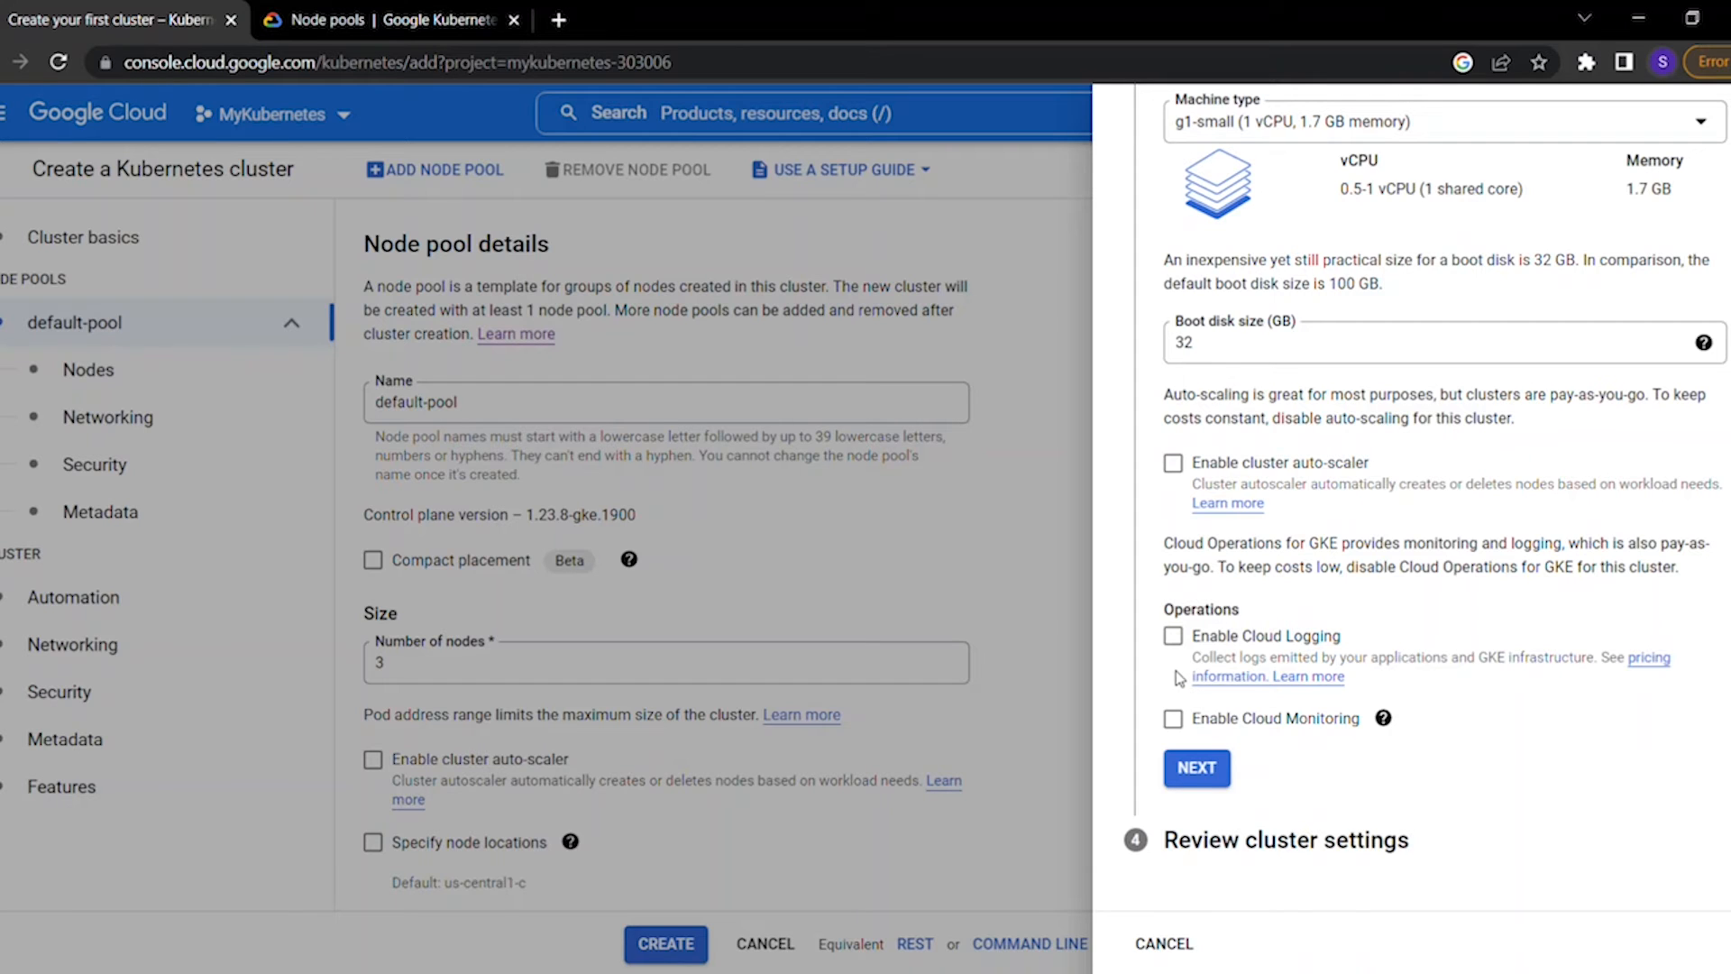
left_click(1197, 767)
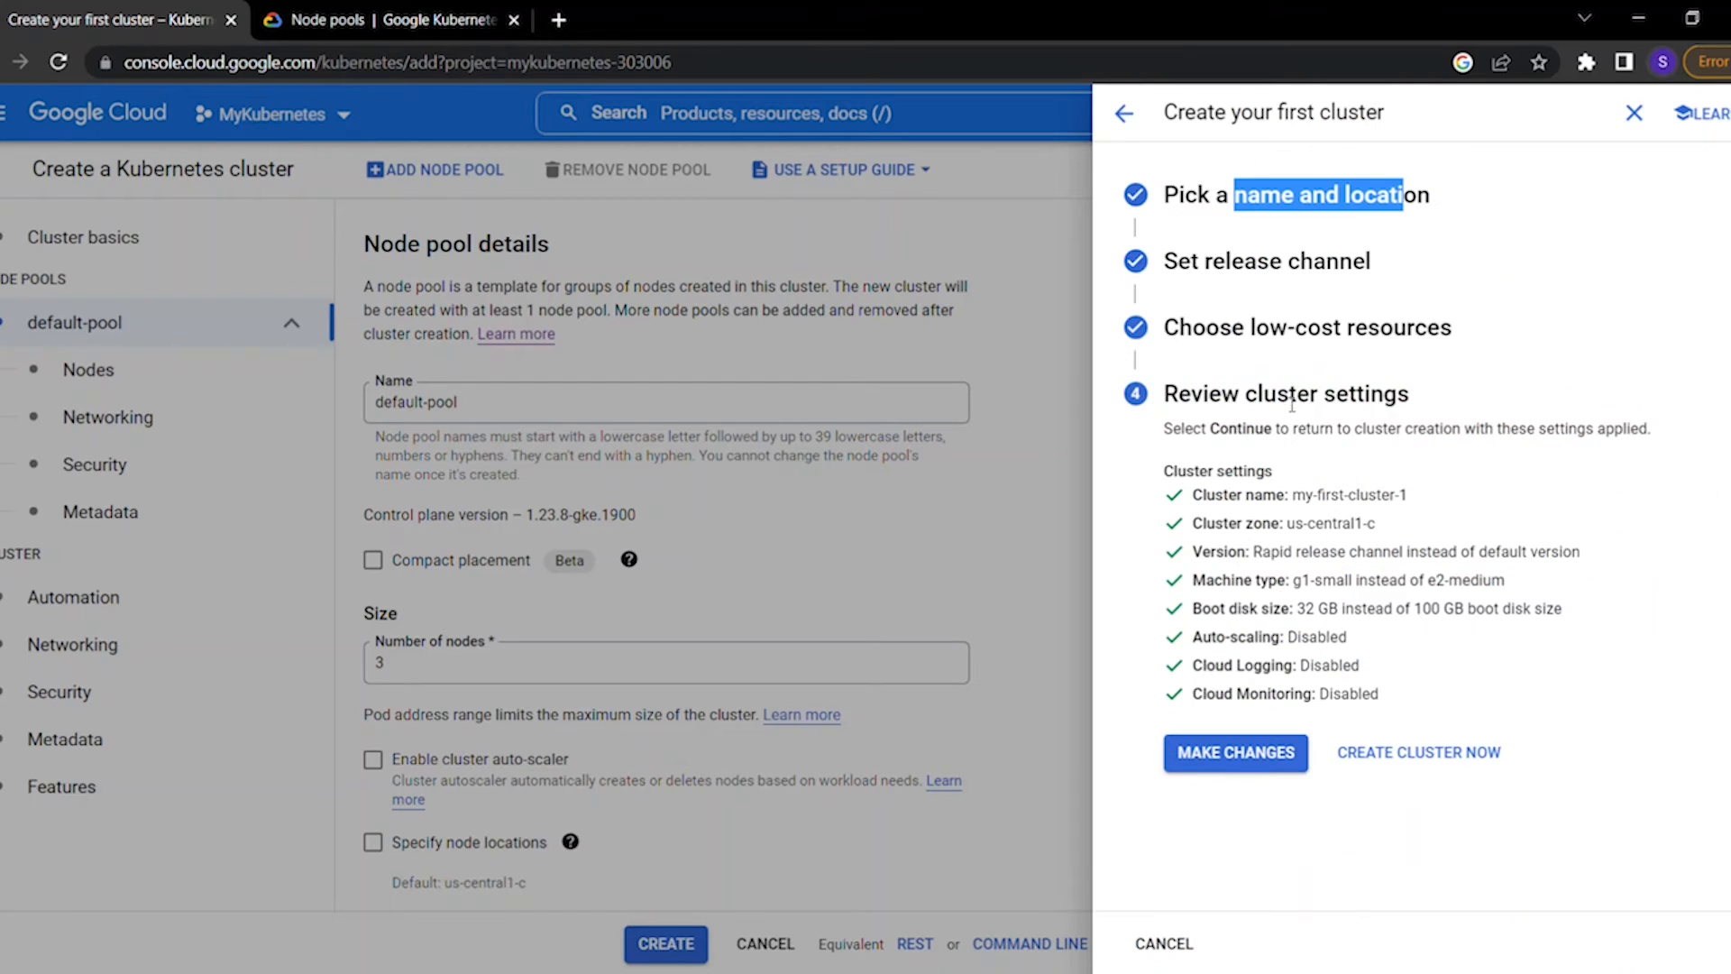
left_click(1390, 754)
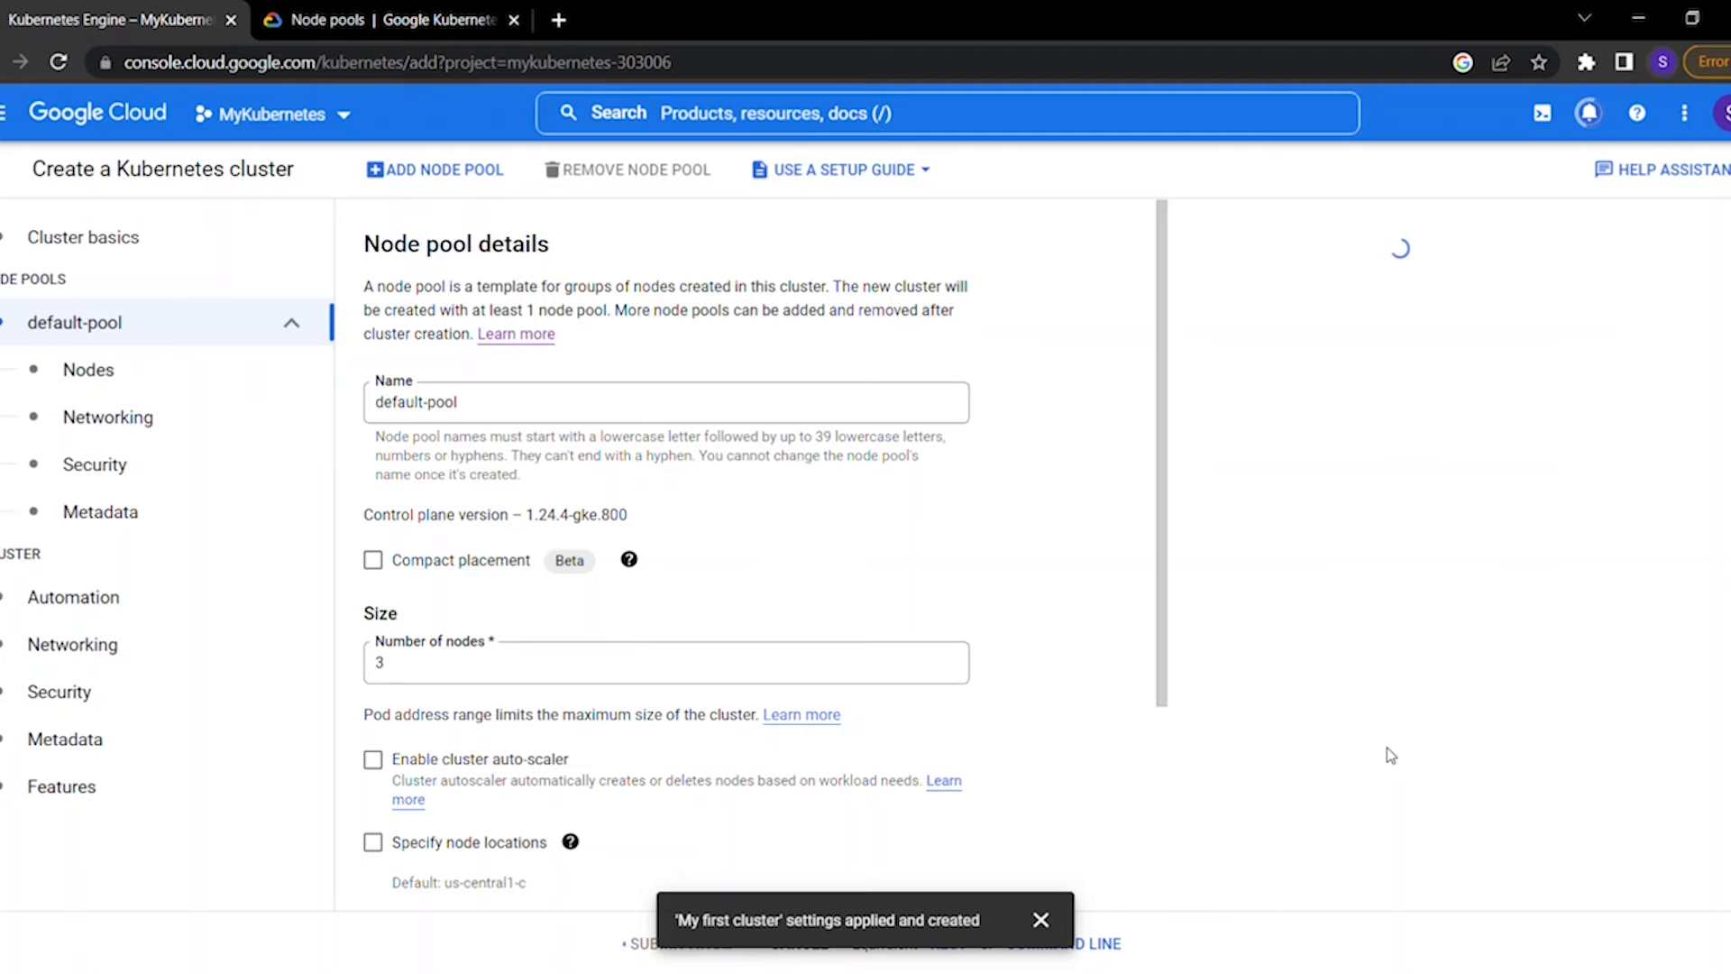
left_click_drag(1240, 281, 1293, 279)
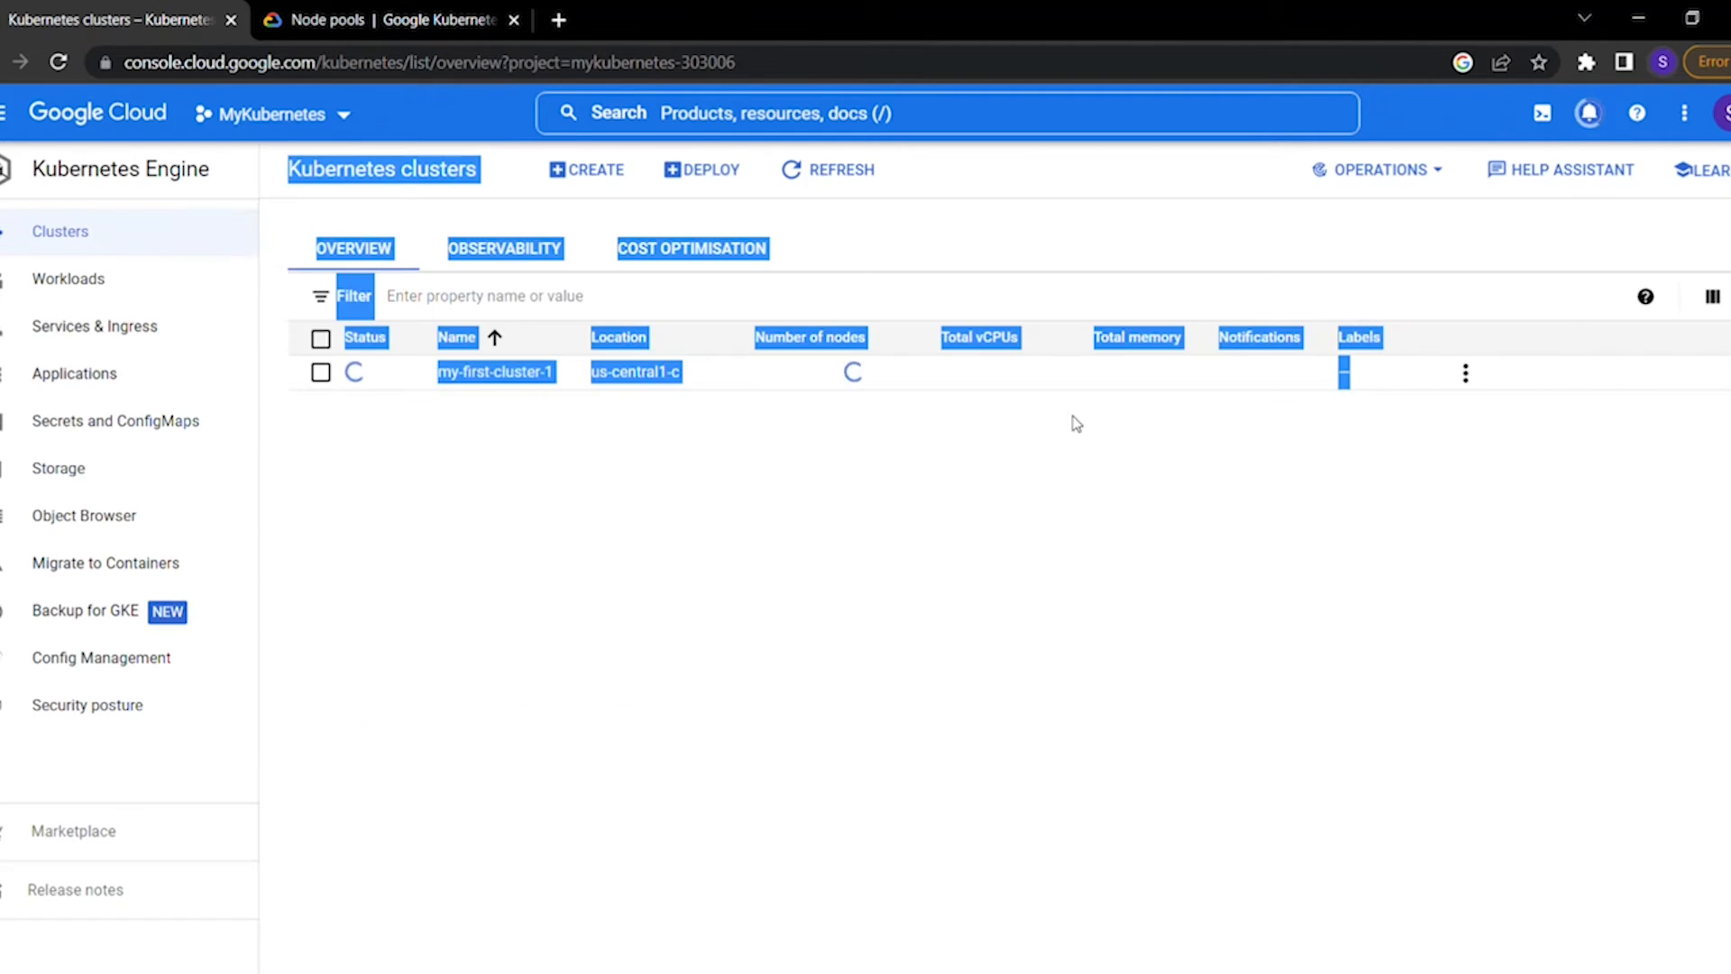
left_click(986, 472)
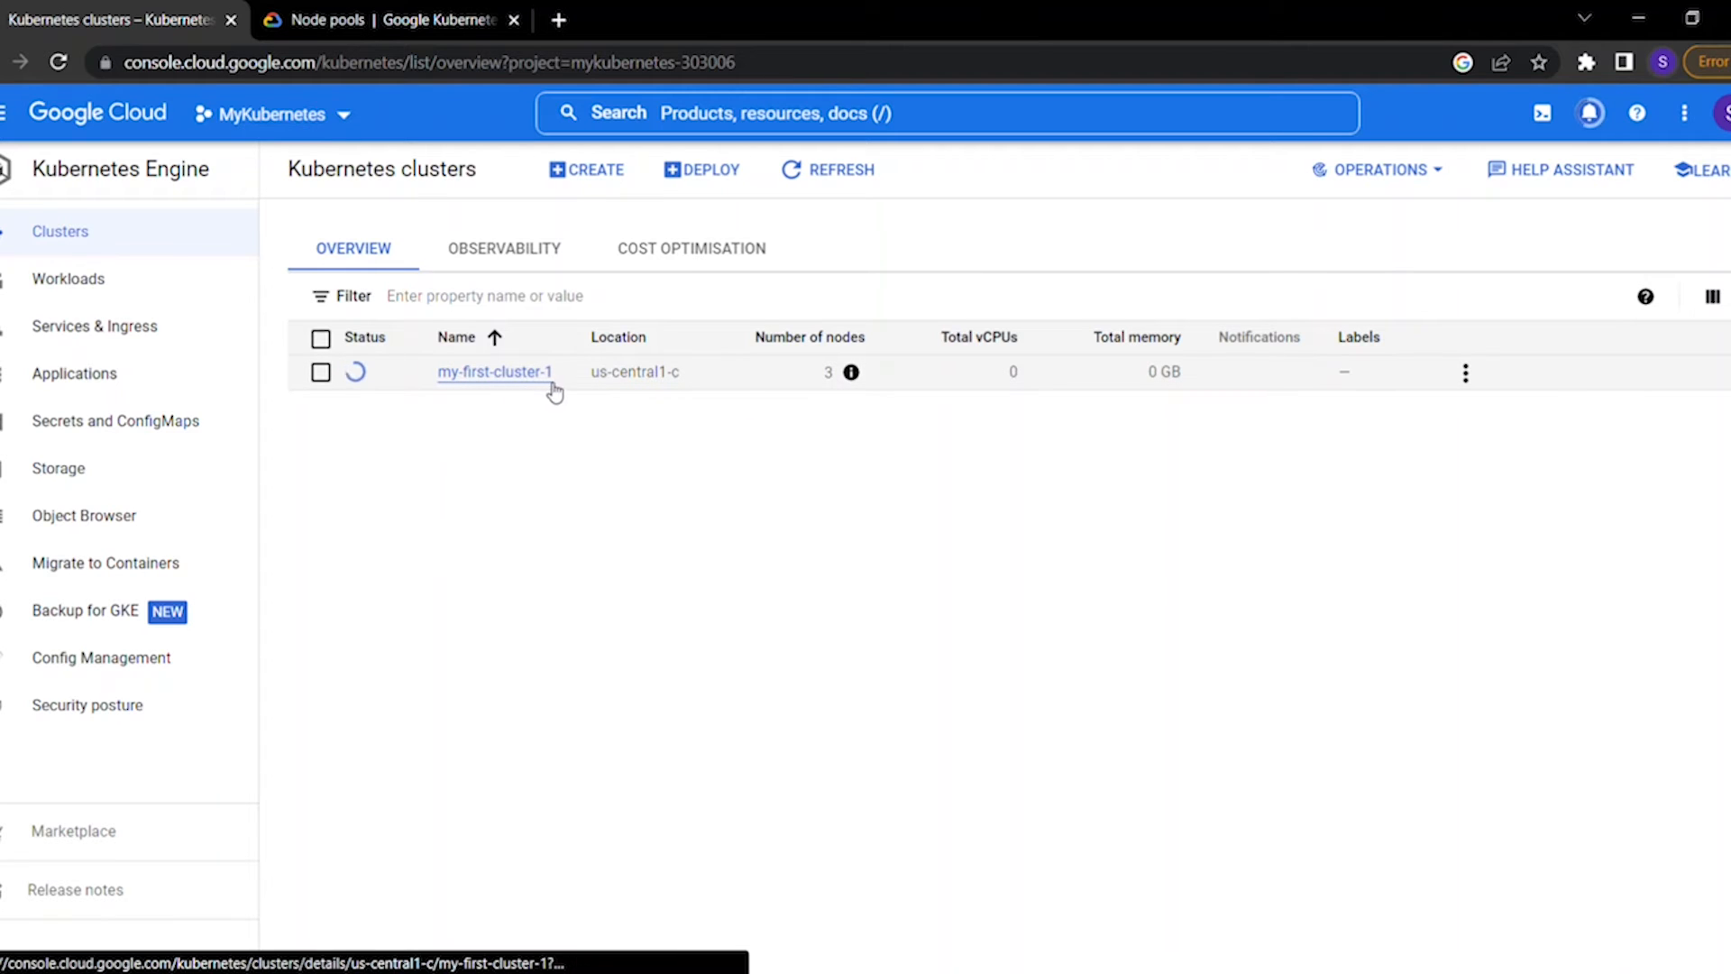
mouse_move(841, 386)
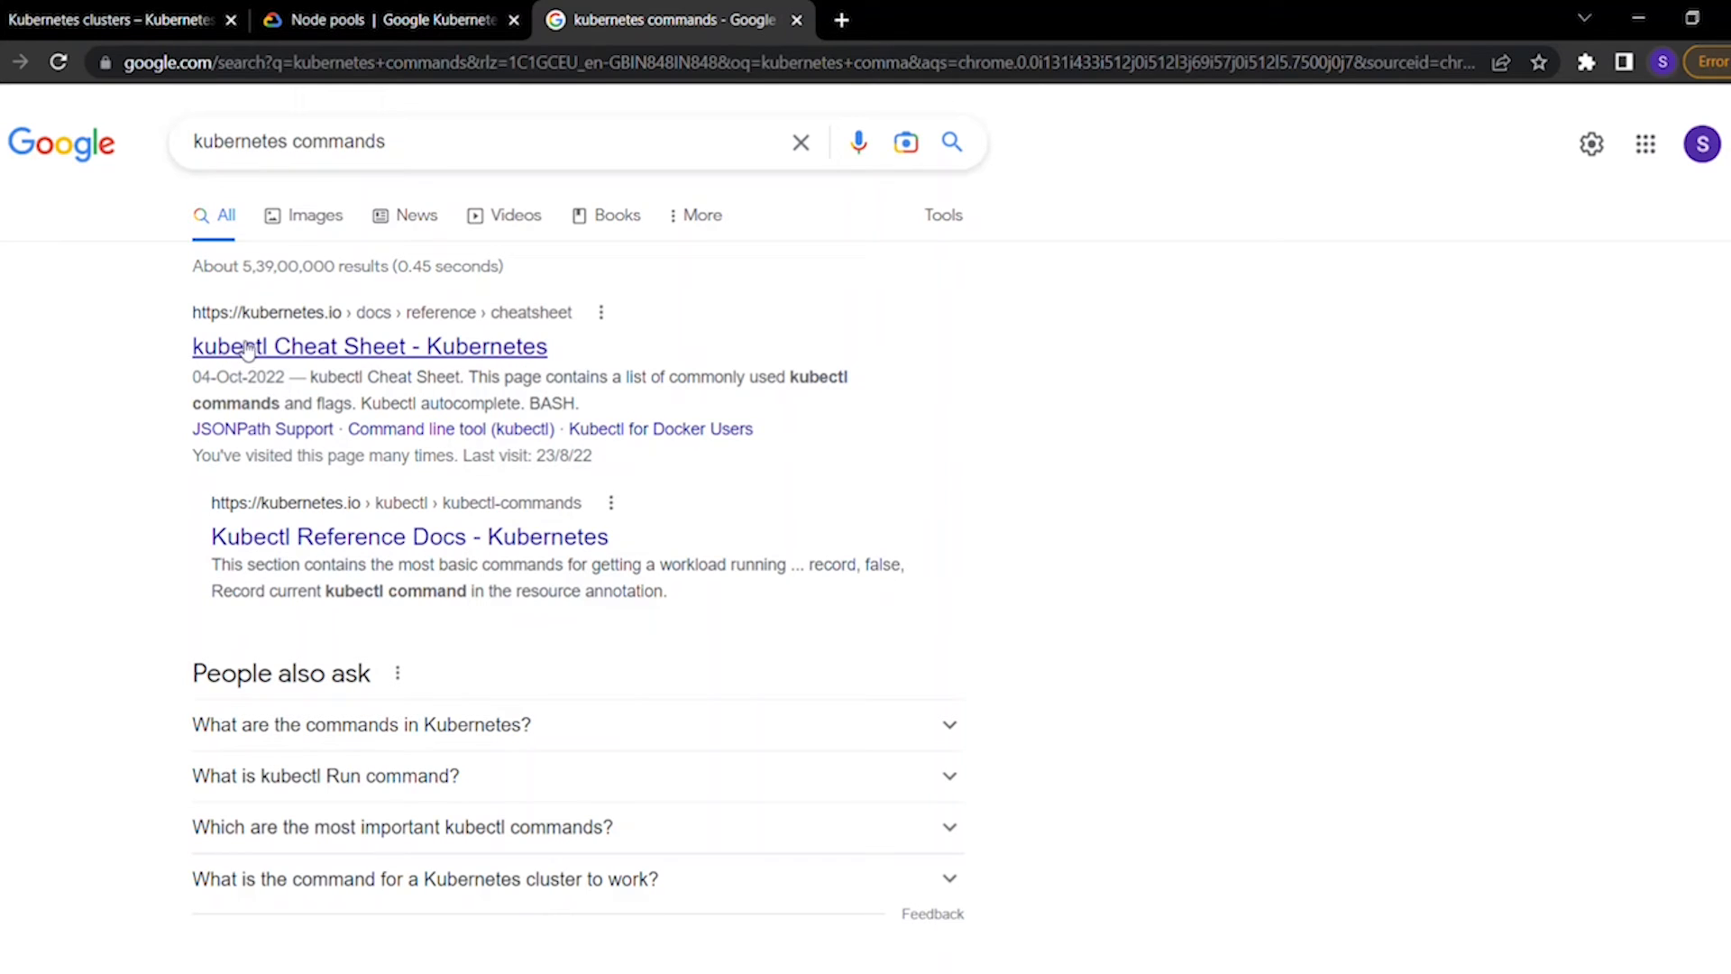
Open the kubectl Cheat Sheet from the "kubernetes commands" search results and look through its lists of kubectl commands
left_click_drag(433, 127, 174, 130)
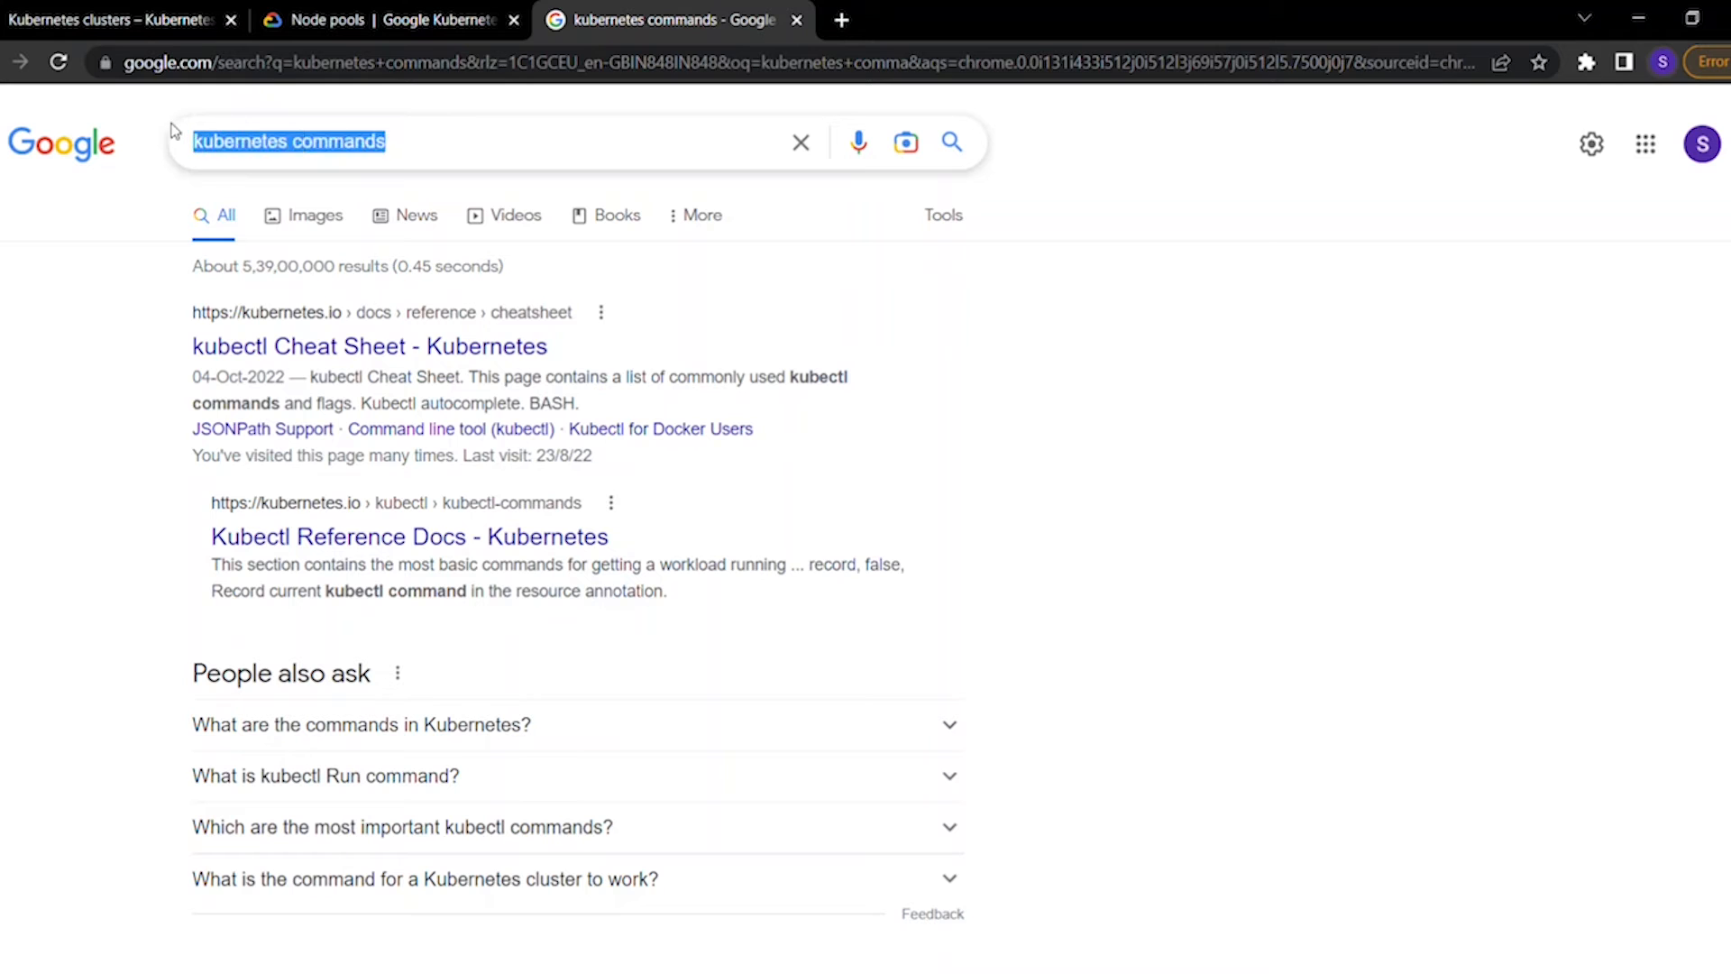
left_click(282, 357)
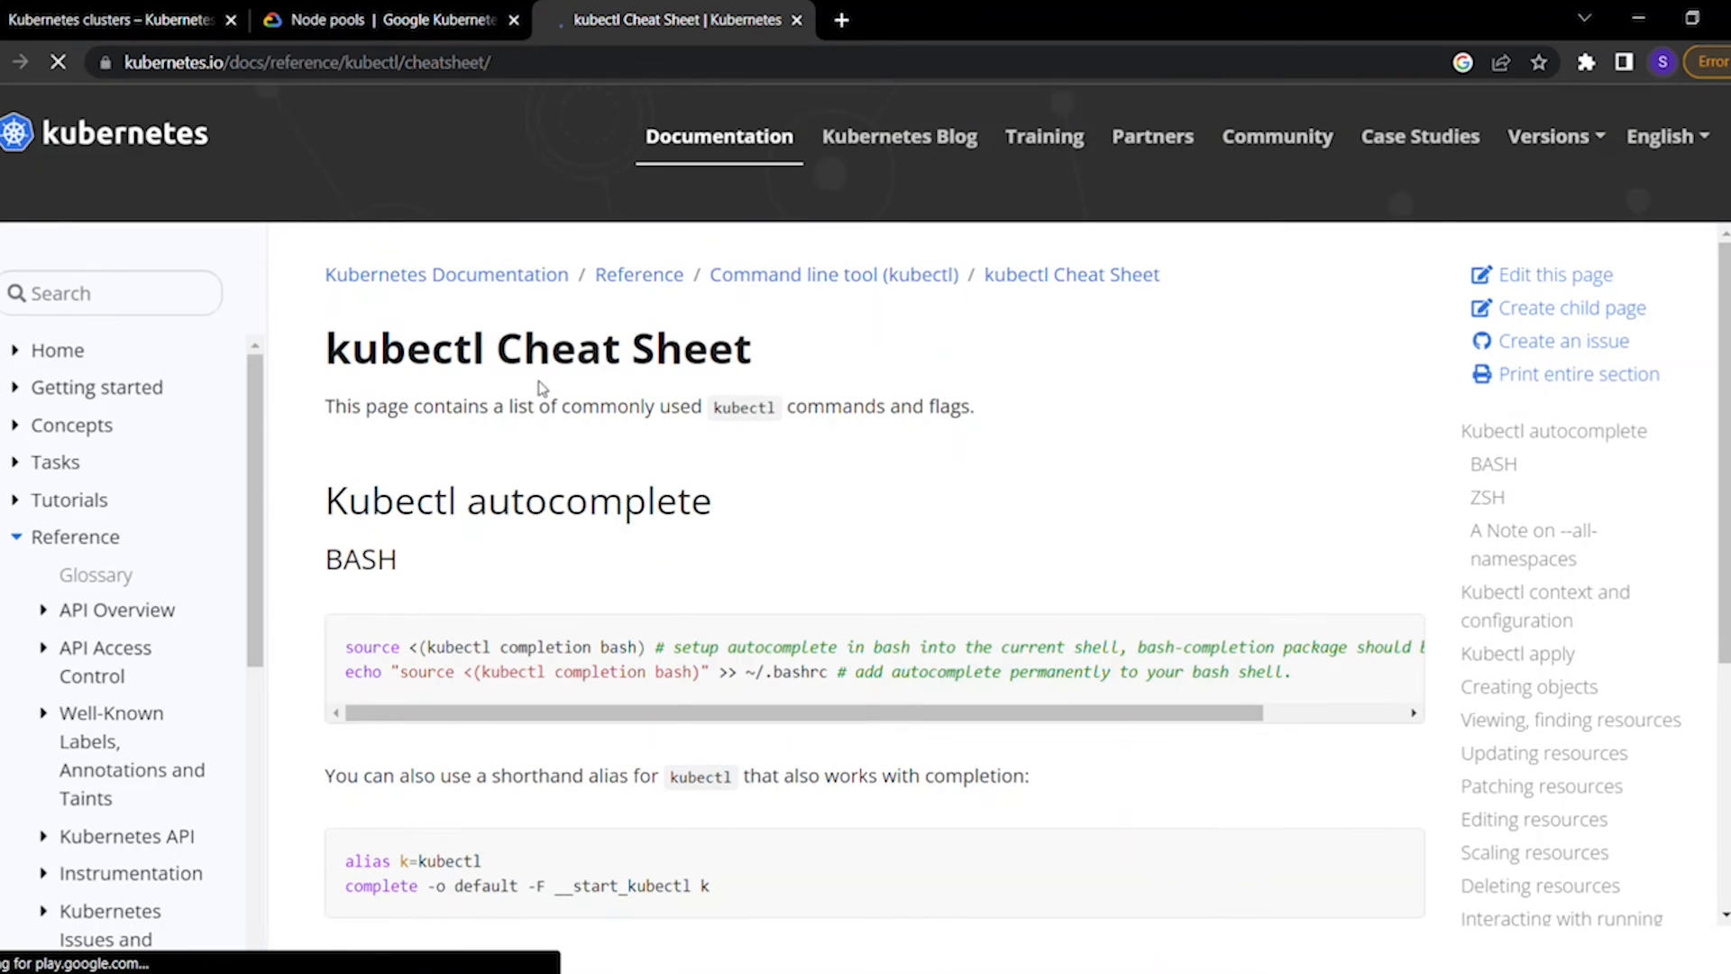
scroll(487, 469, "down", 8)
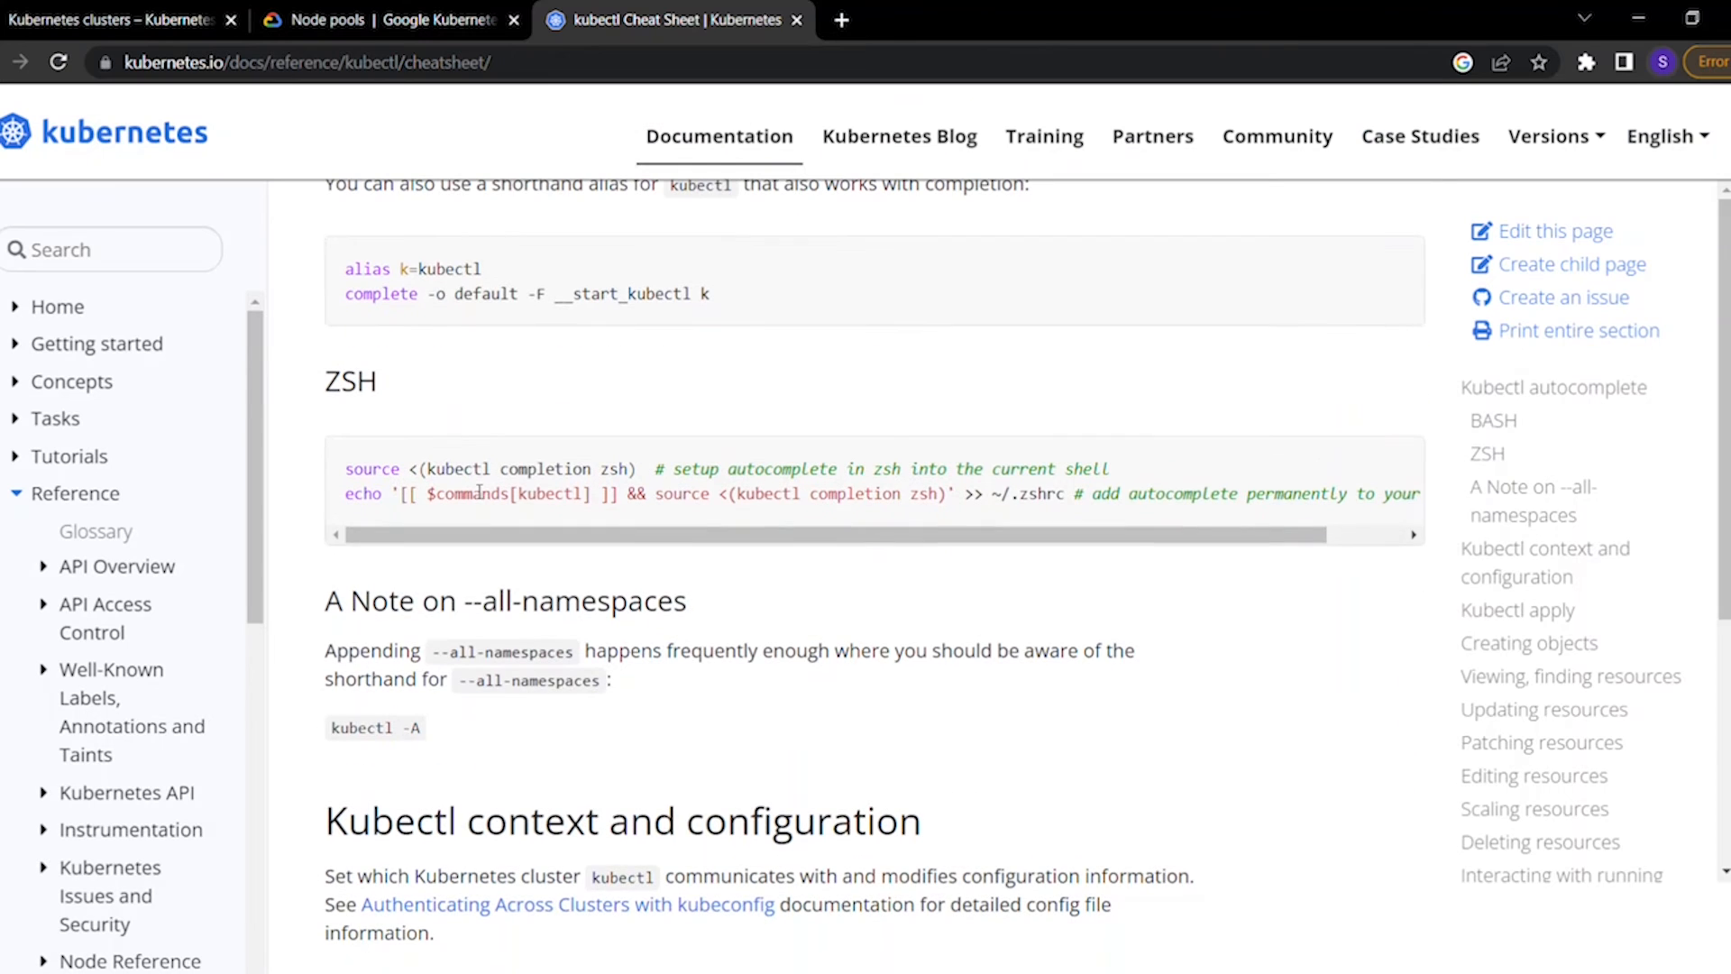
scroll(479, 492, "down", 8)
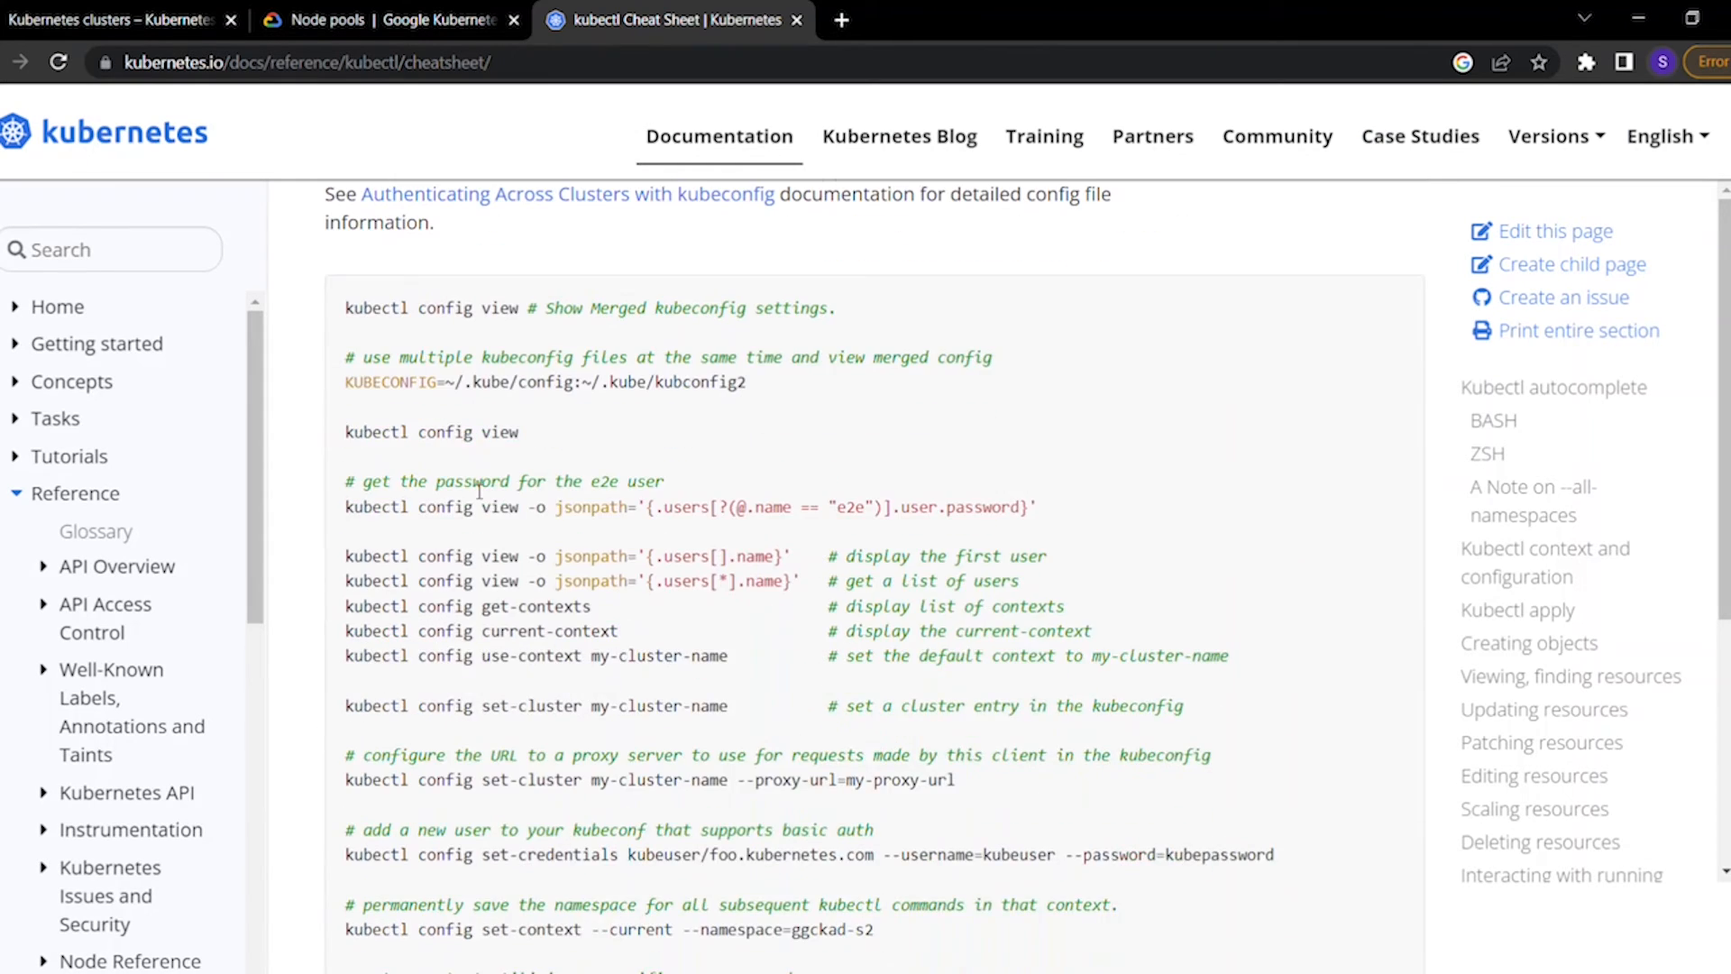
scroll(478, 491, "down", 20)
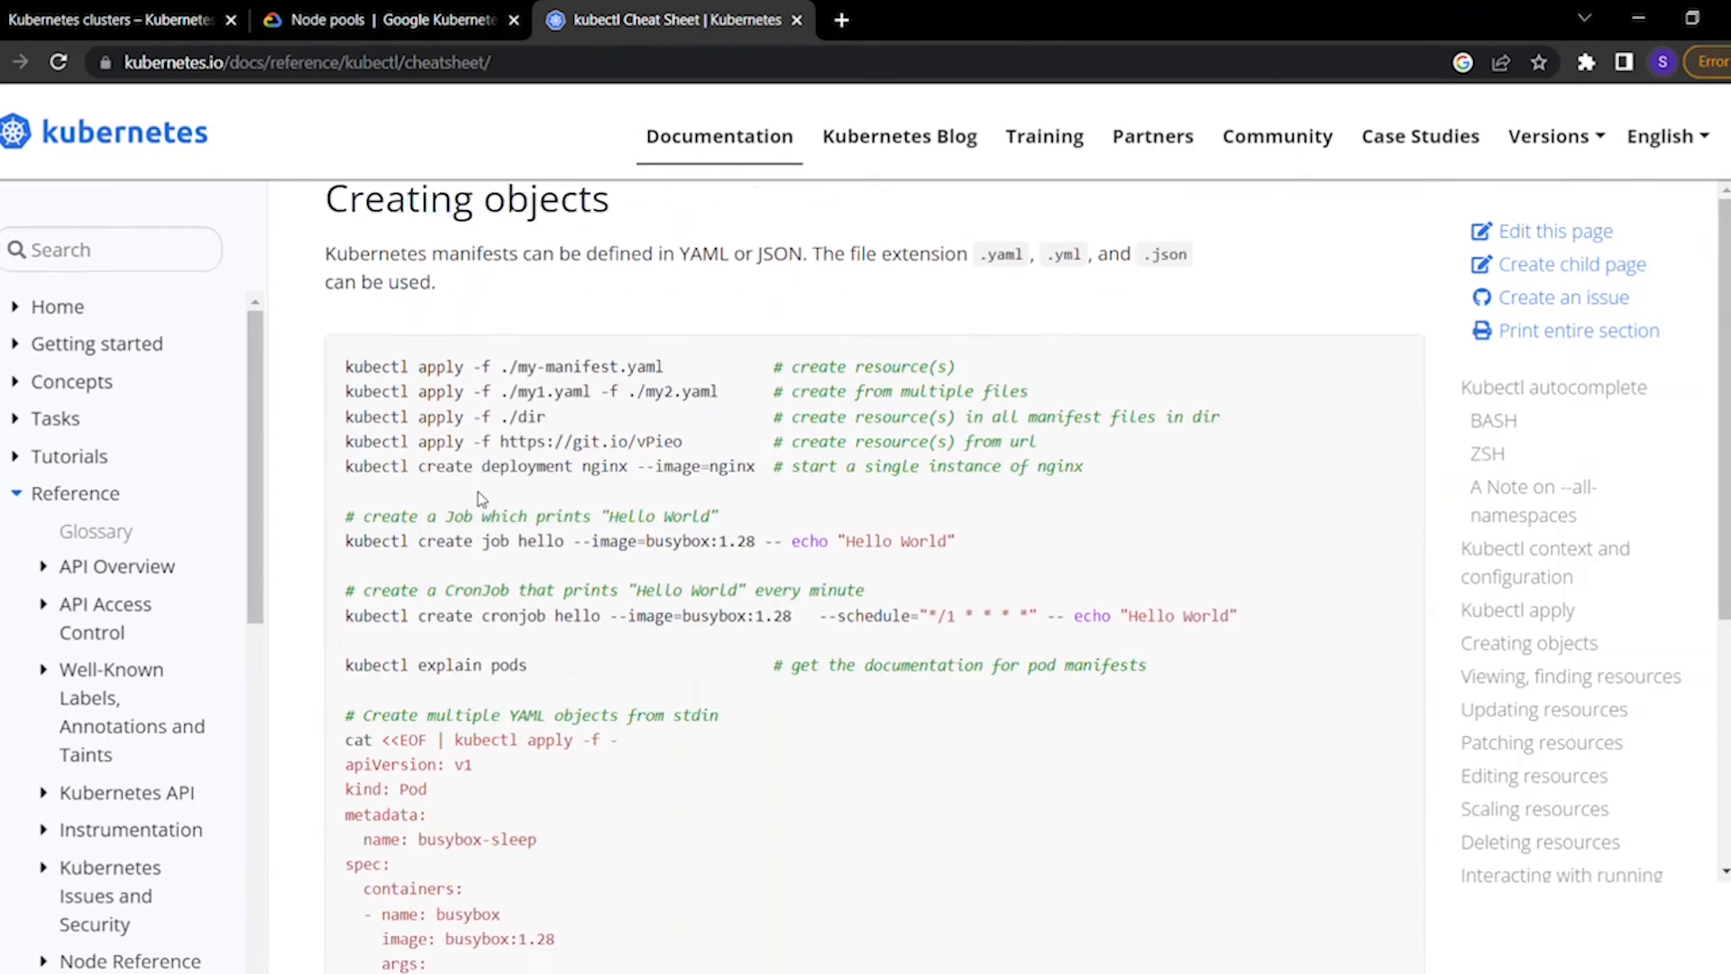
scroll(478, 499, "down", 6)
scroll(478, 491, "down", 15)
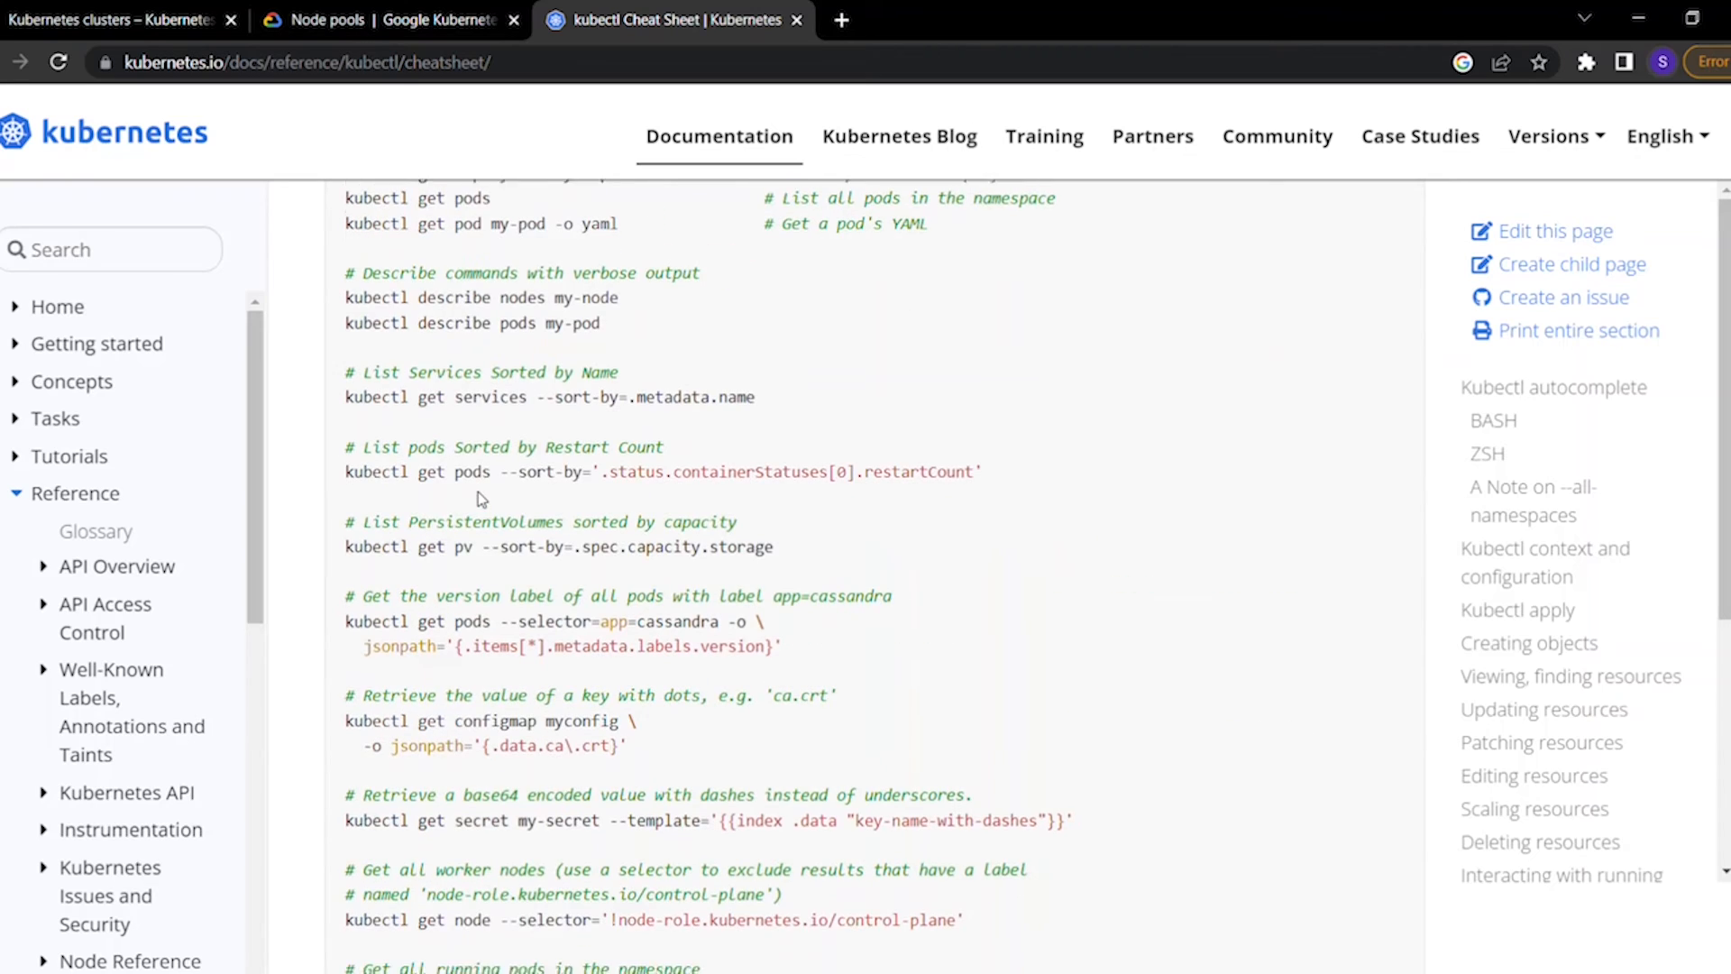
scroll(478, 491, "down", 15)
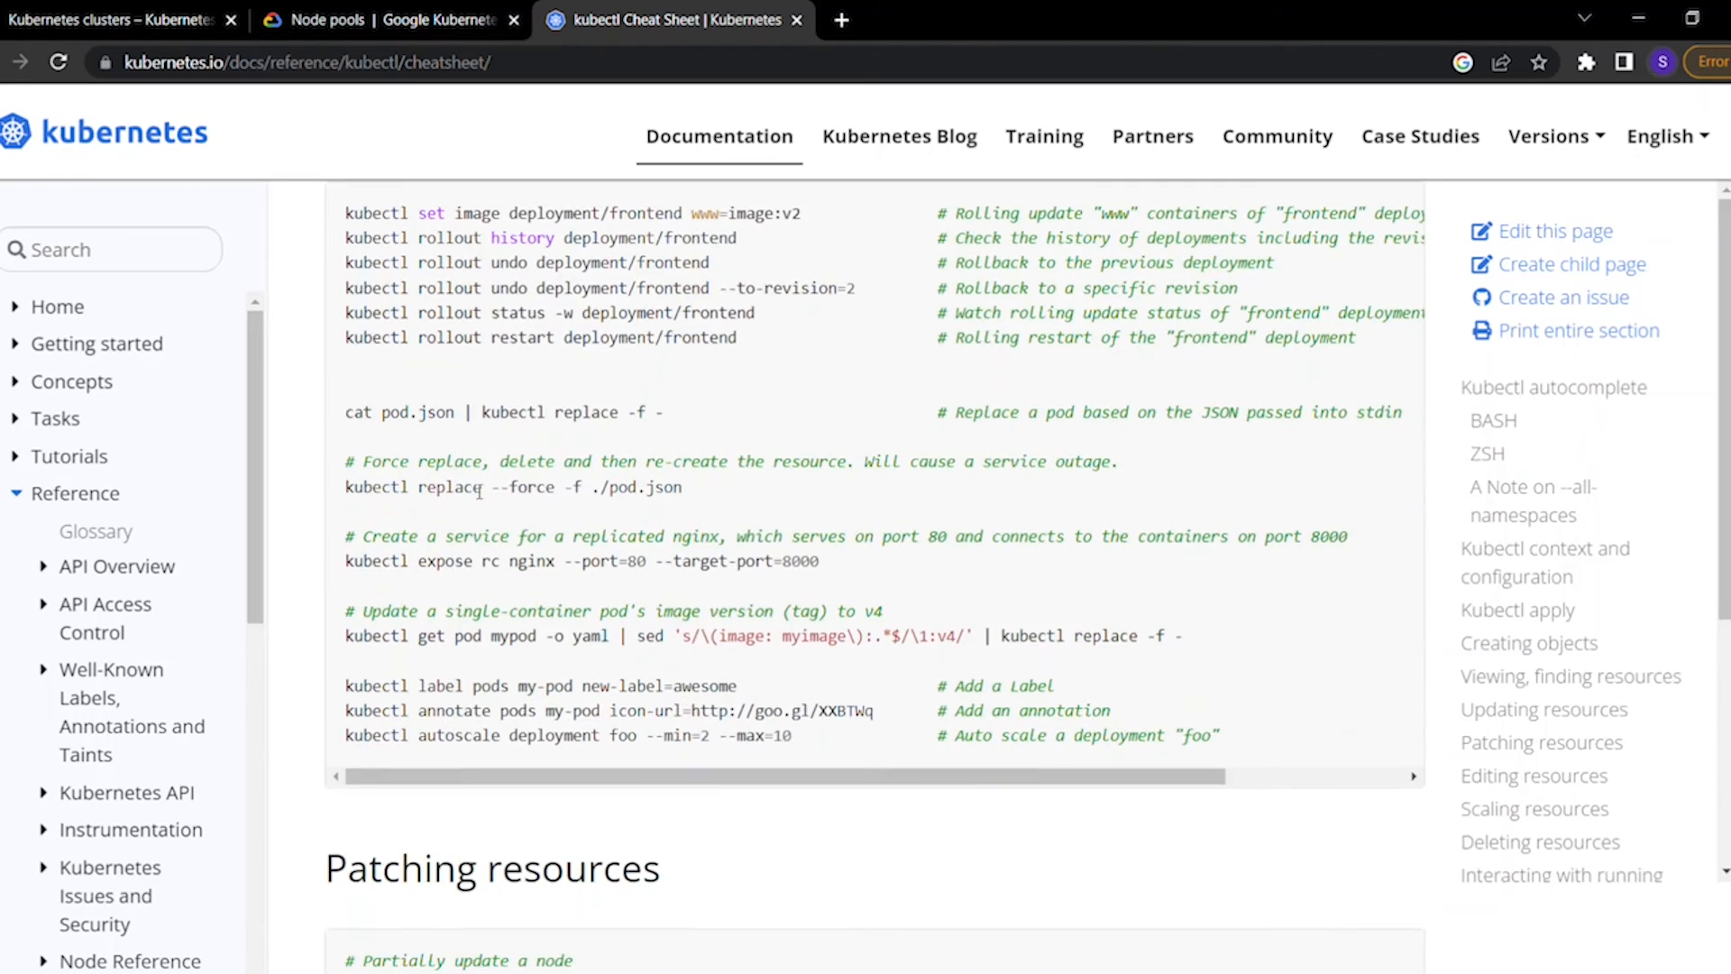
scroll(481, 499, "down", 12)
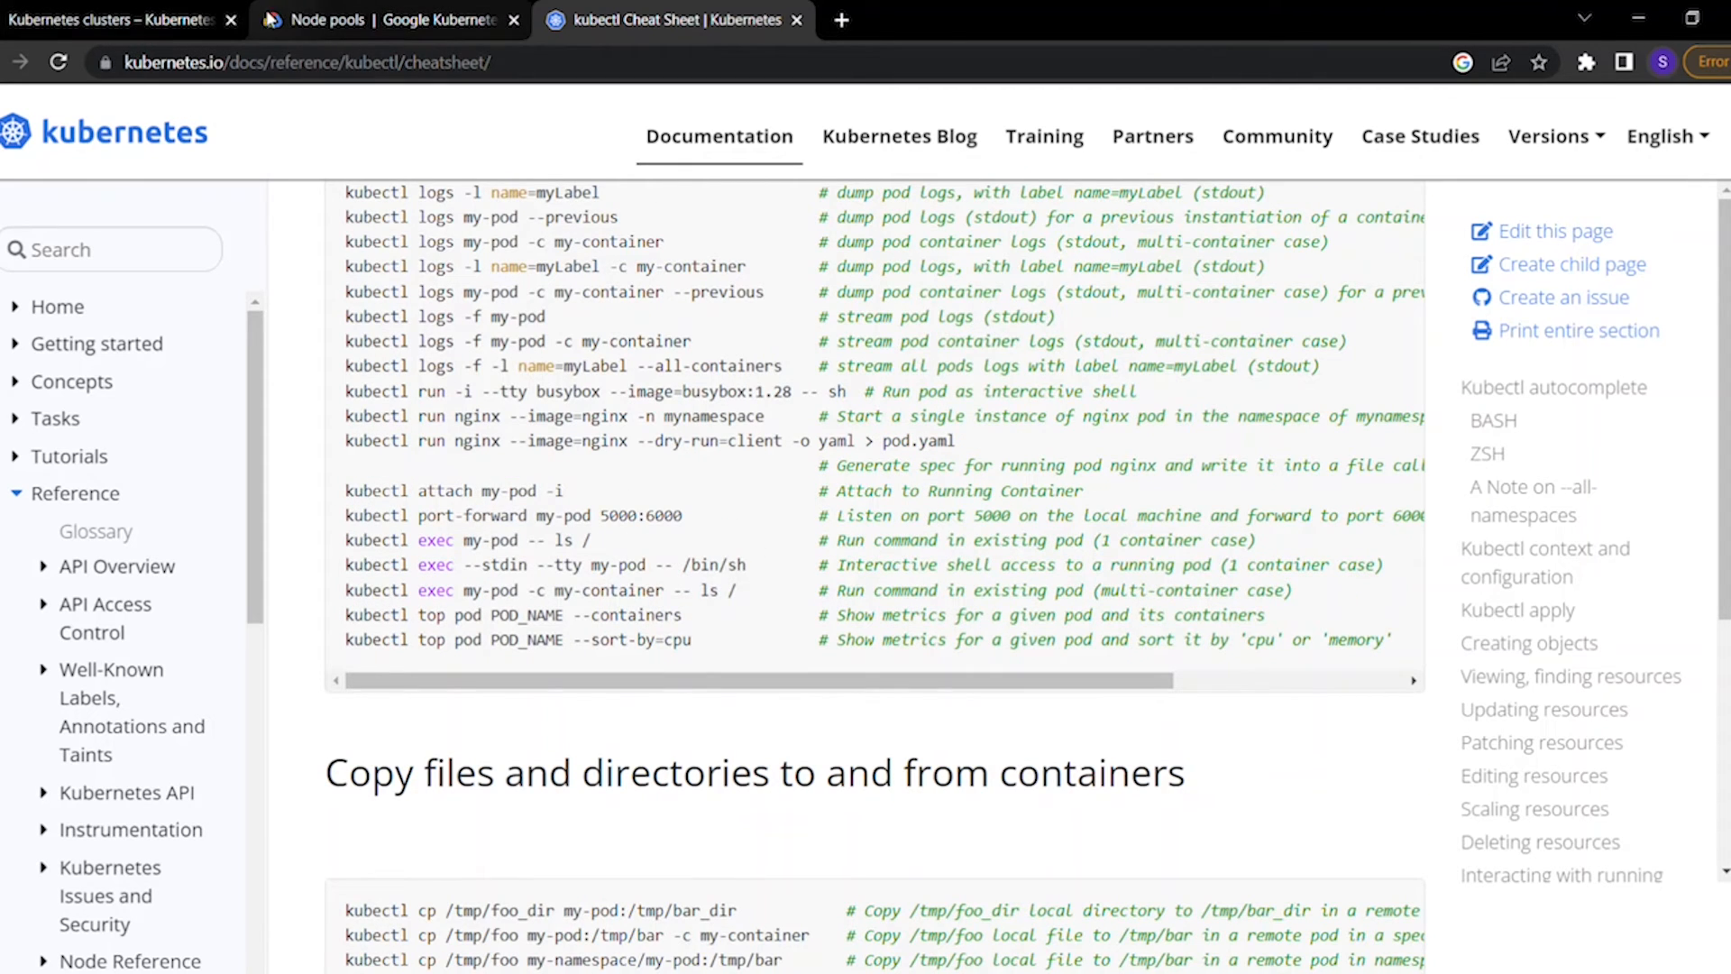
Return to the Kubernetes clusters list and check the status and available actions of my-first-cluster-1
left_click(133, 18)
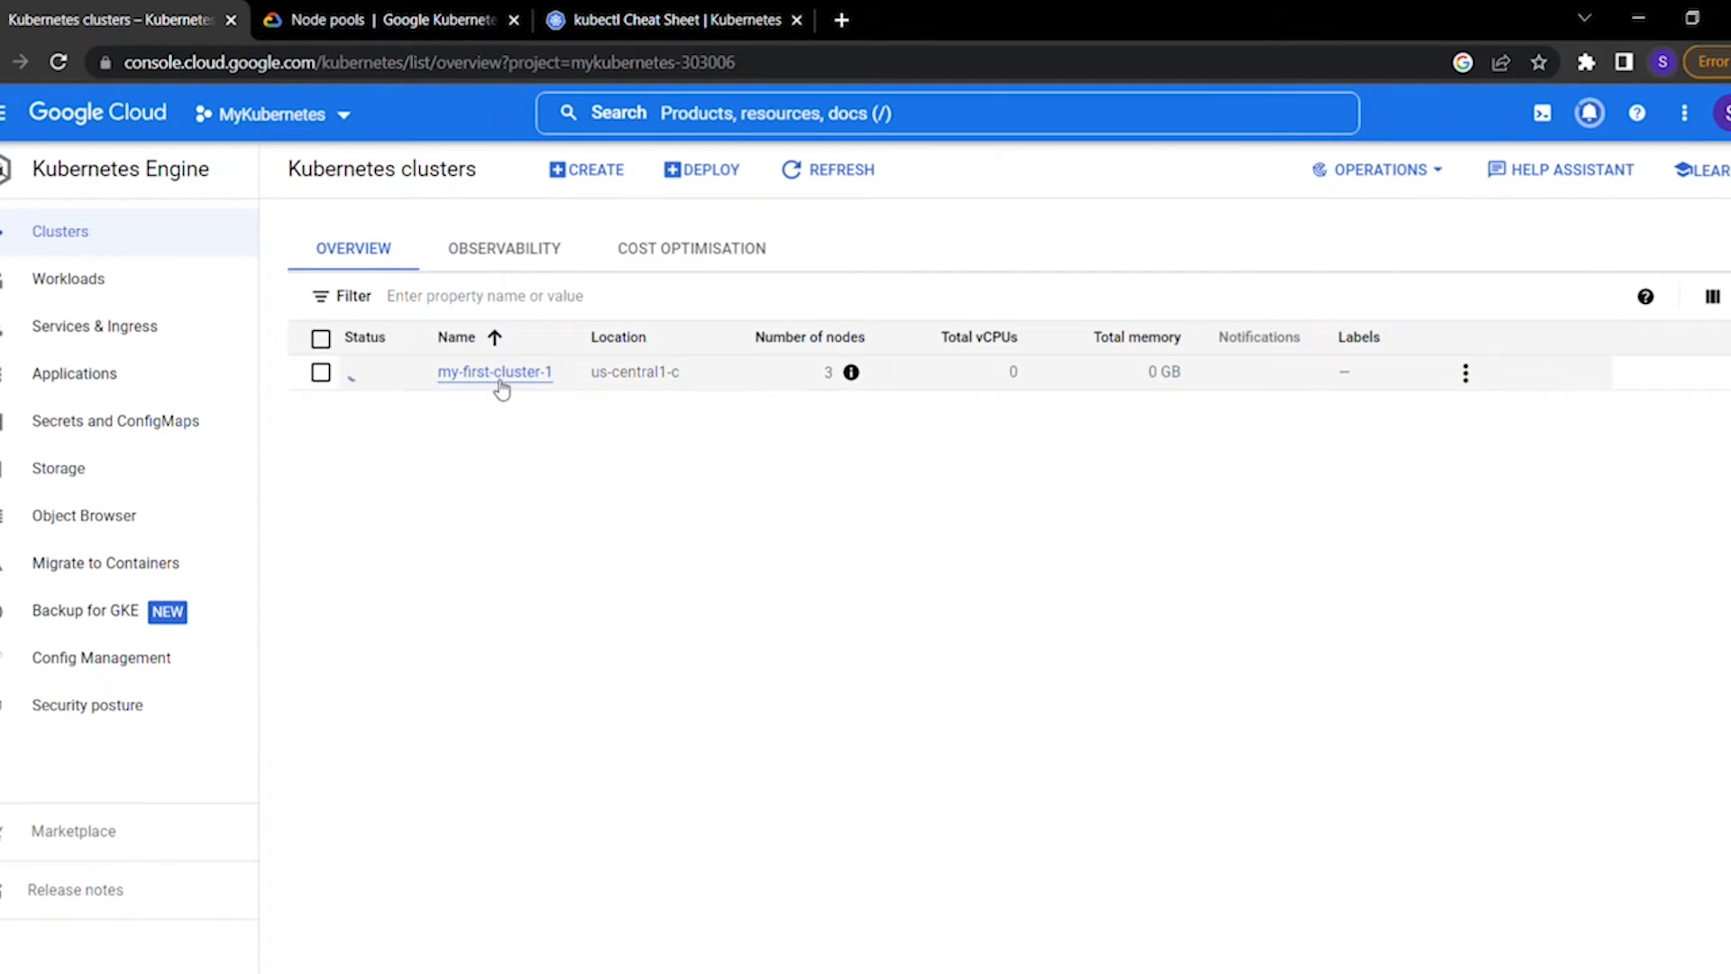
left_click(1467, 373)
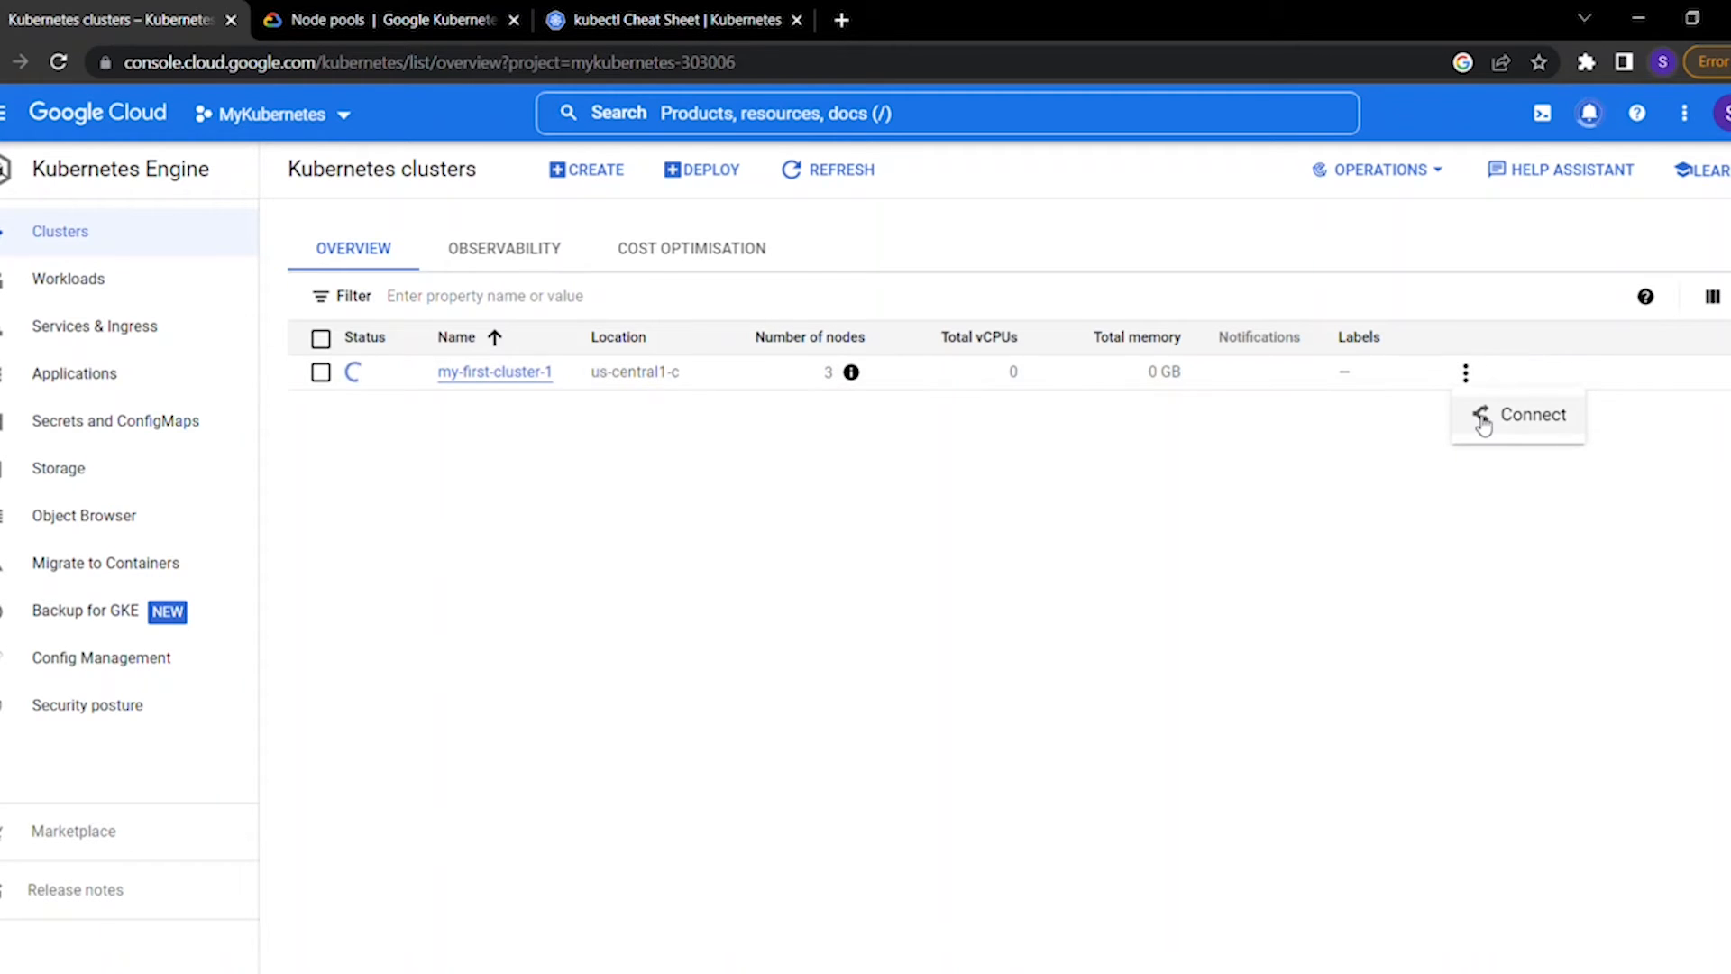
left_click(640, 538)
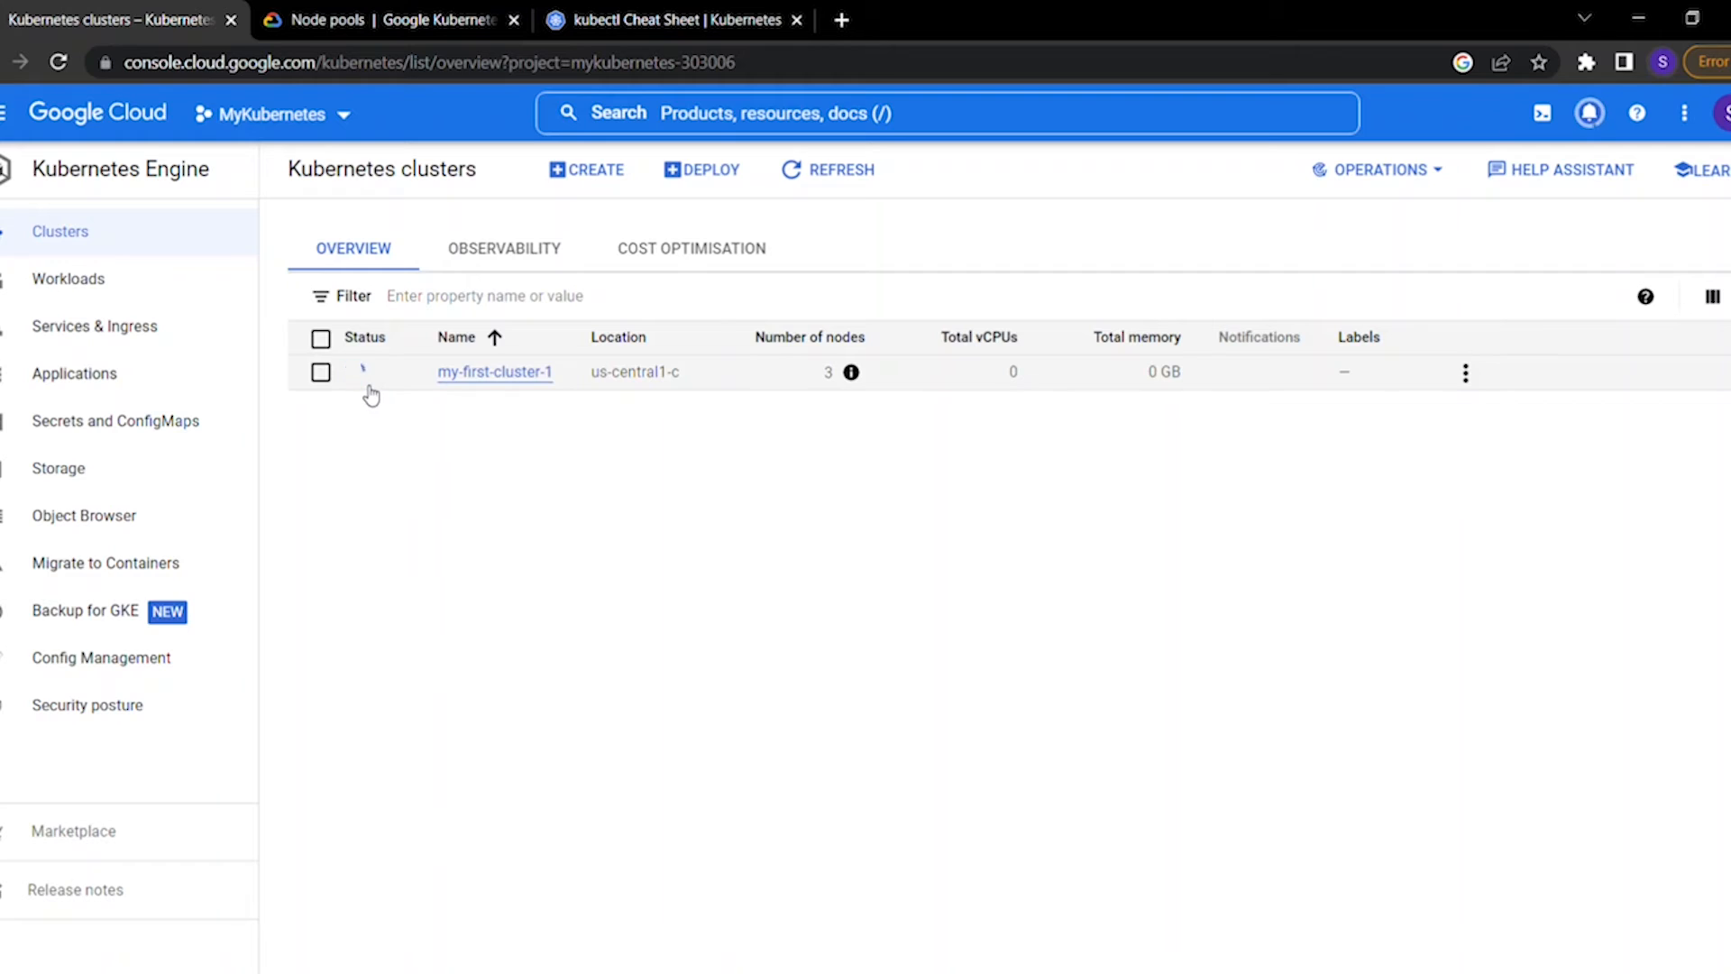
mouse_move(379, 371)
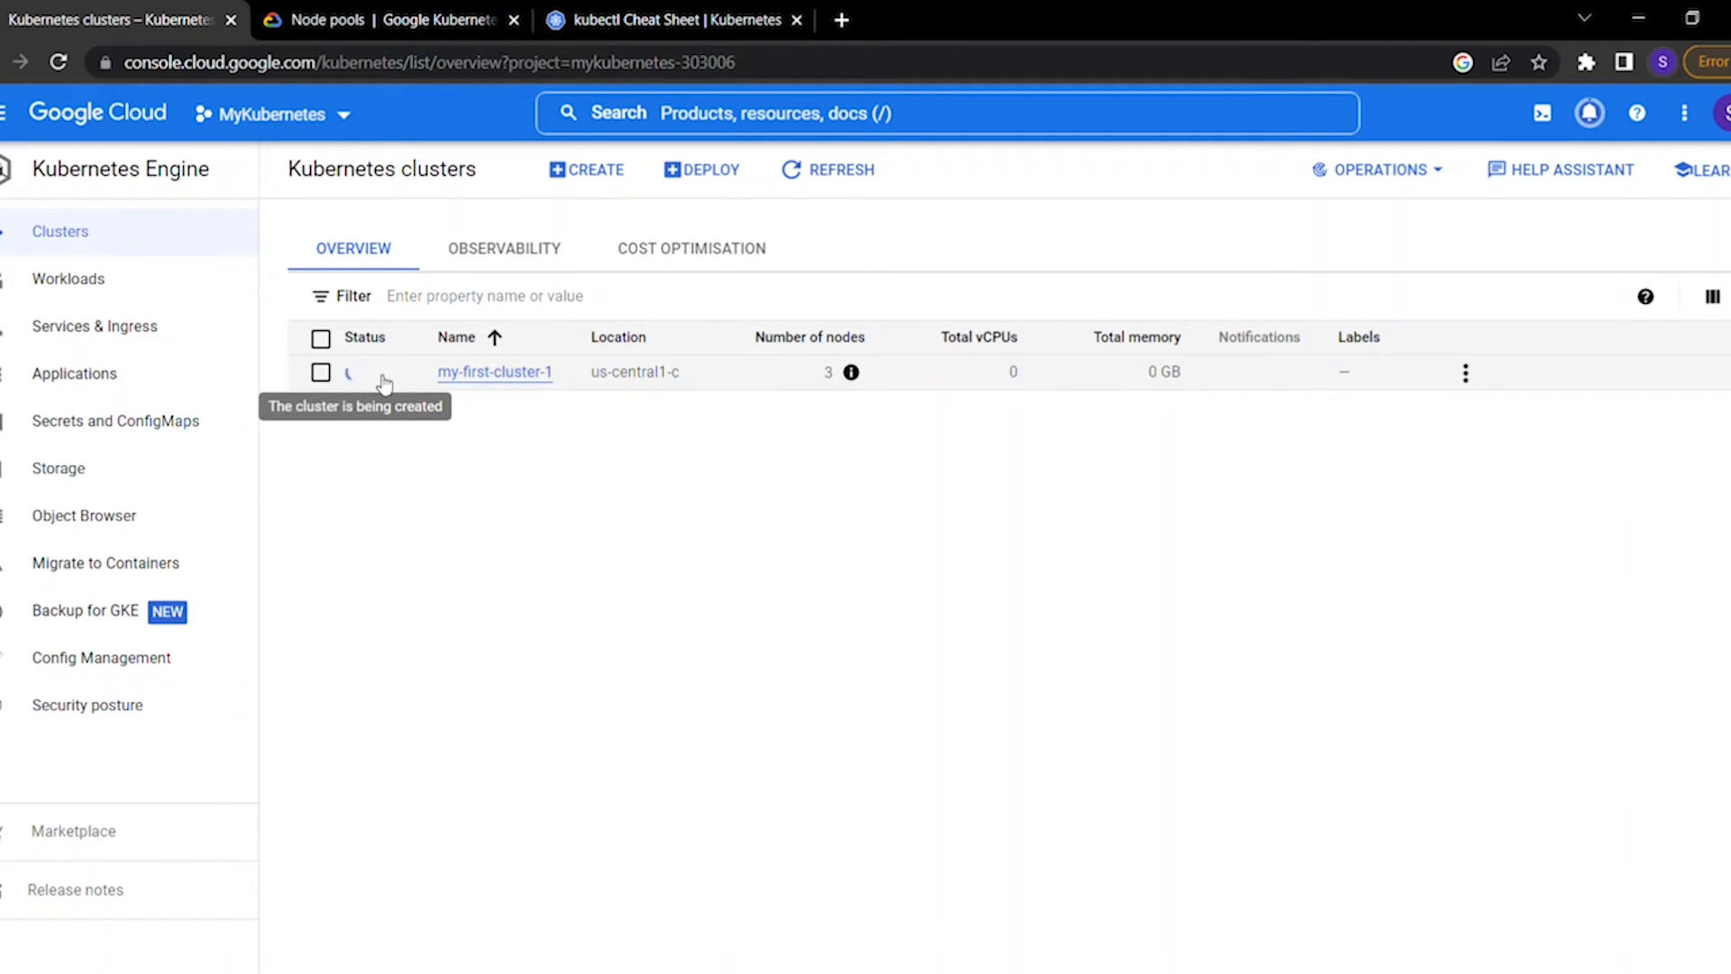
left_click(1466, 373)
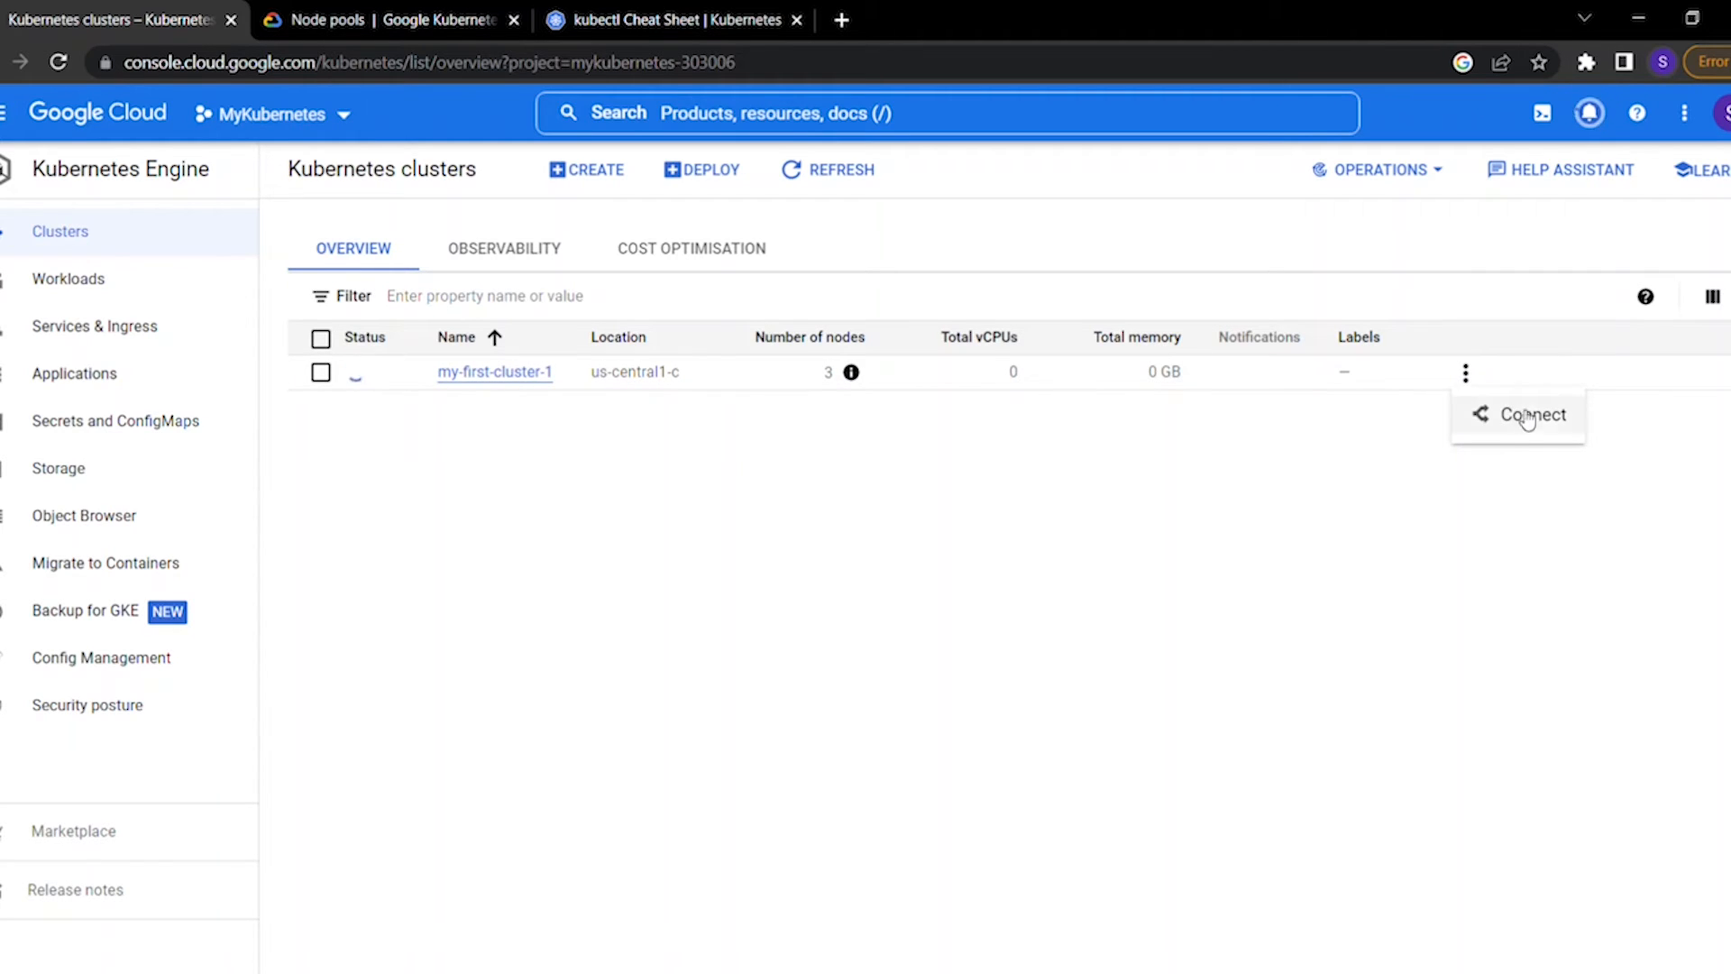
left_click(794, 611)
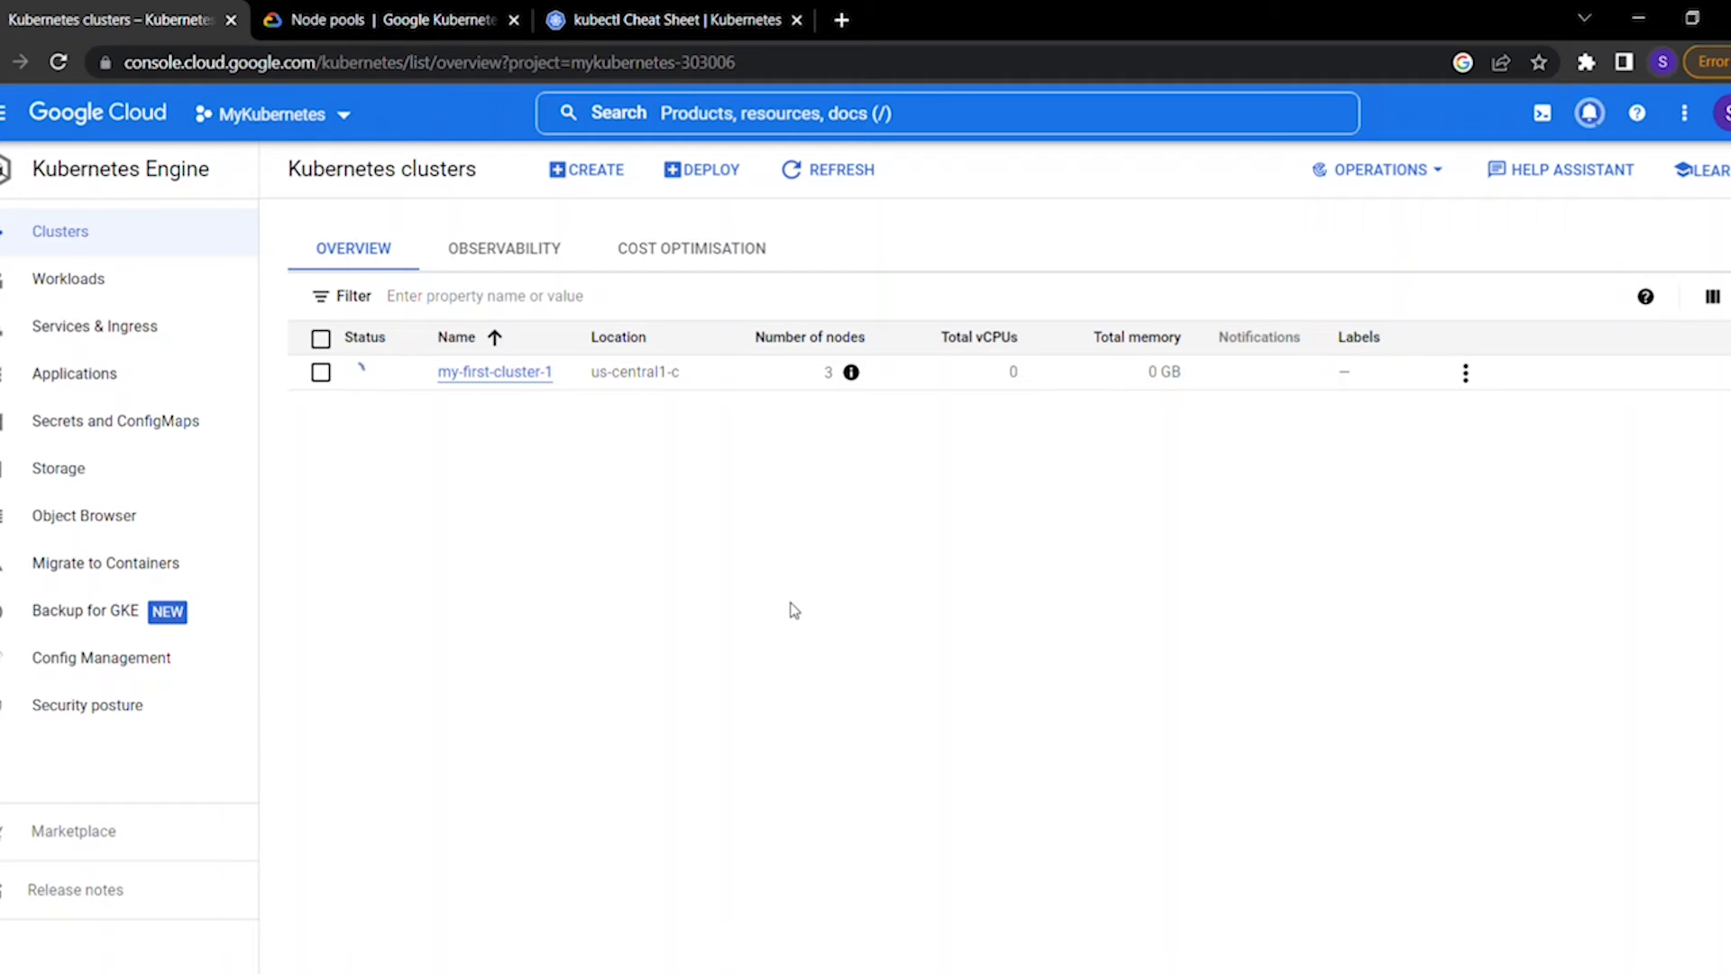
Open the connection options for my-first-cluster-1 and choose to run its command-line access command in Cloud Shell
key("ctrl+plus")
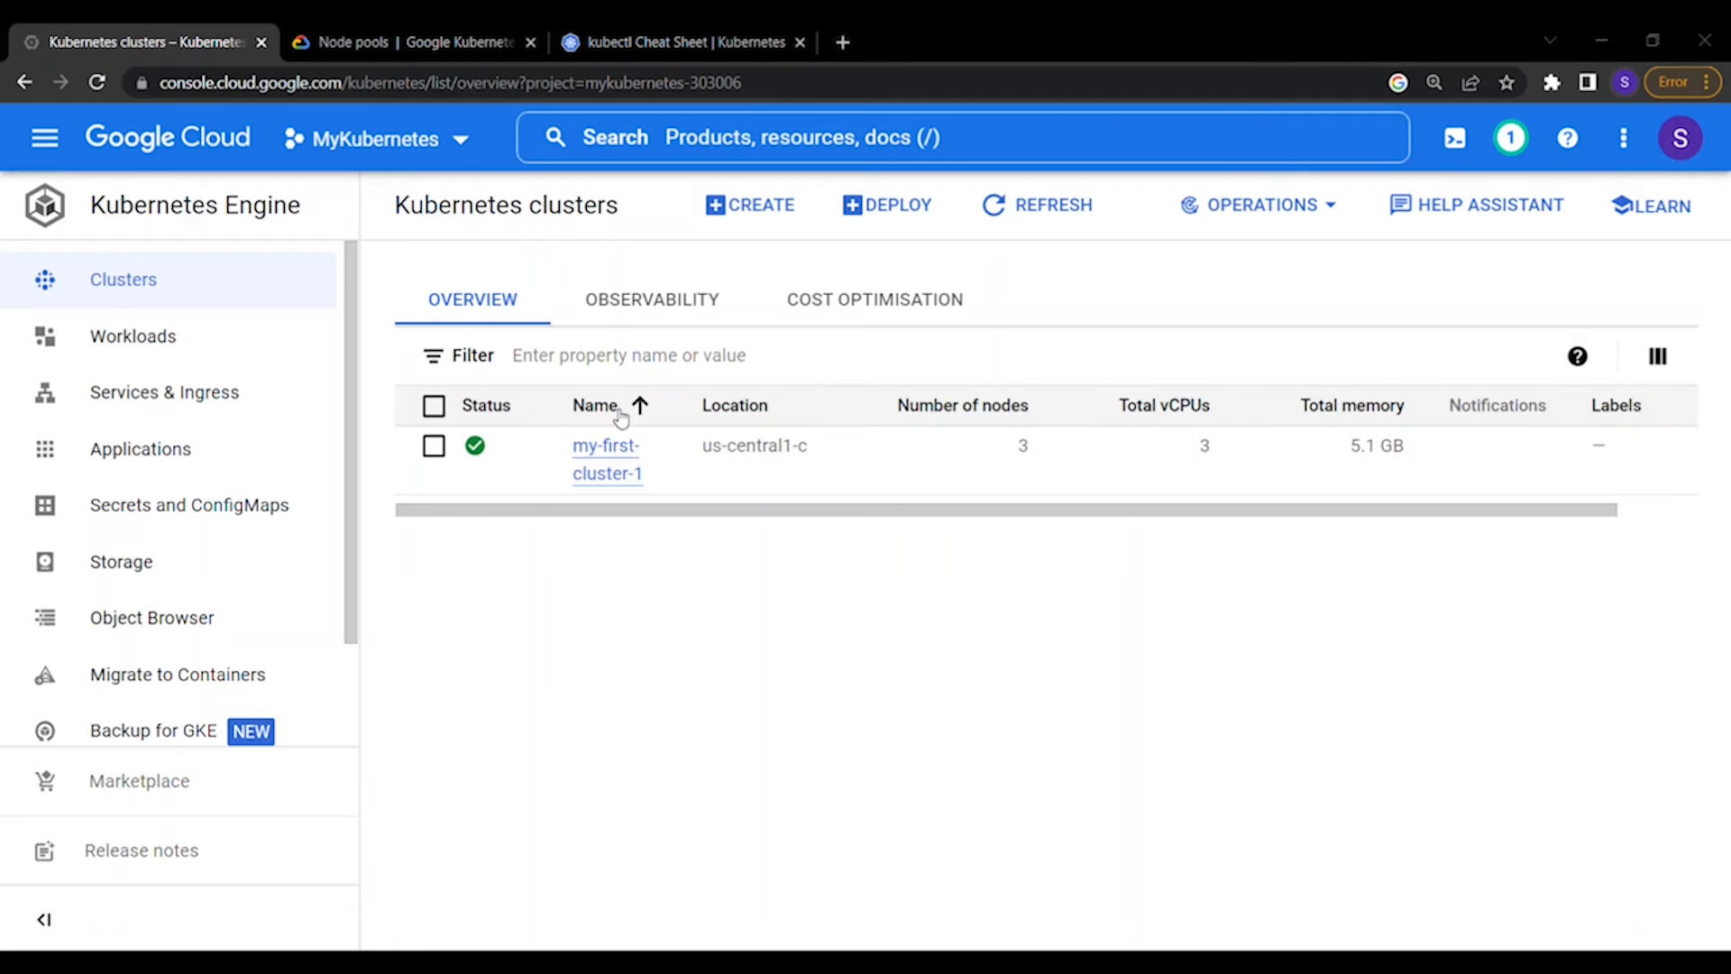
left_click_drag(662, 519, 784, 514)
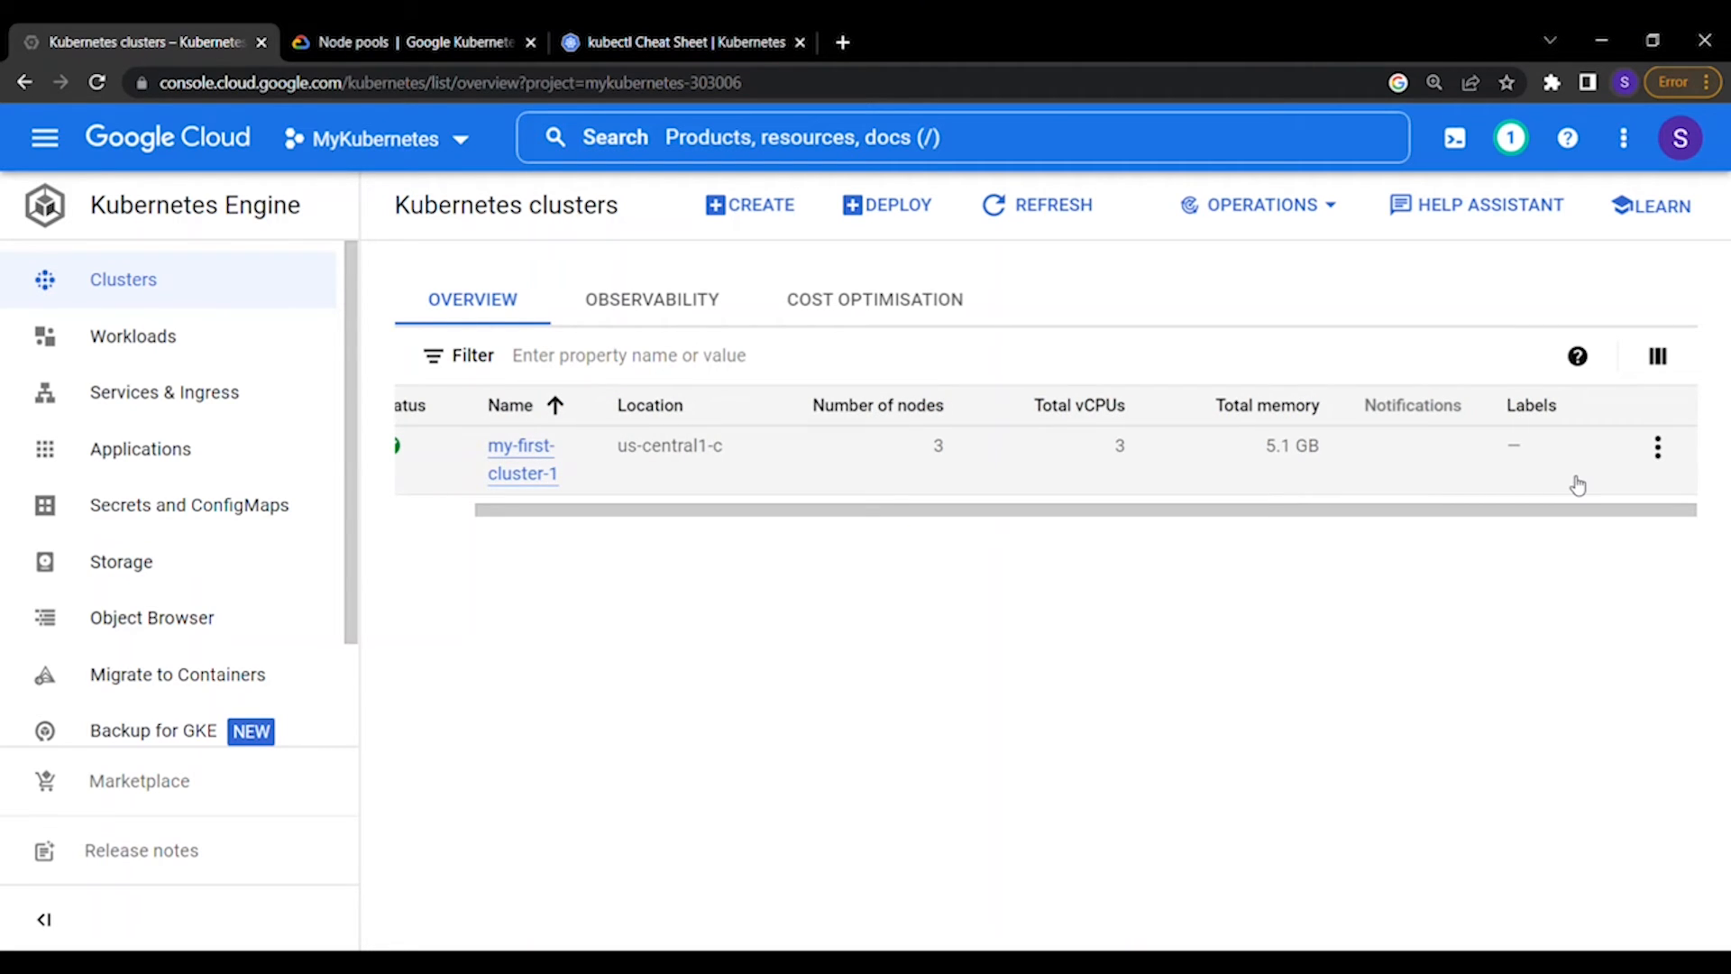
left_click(1656, 451)
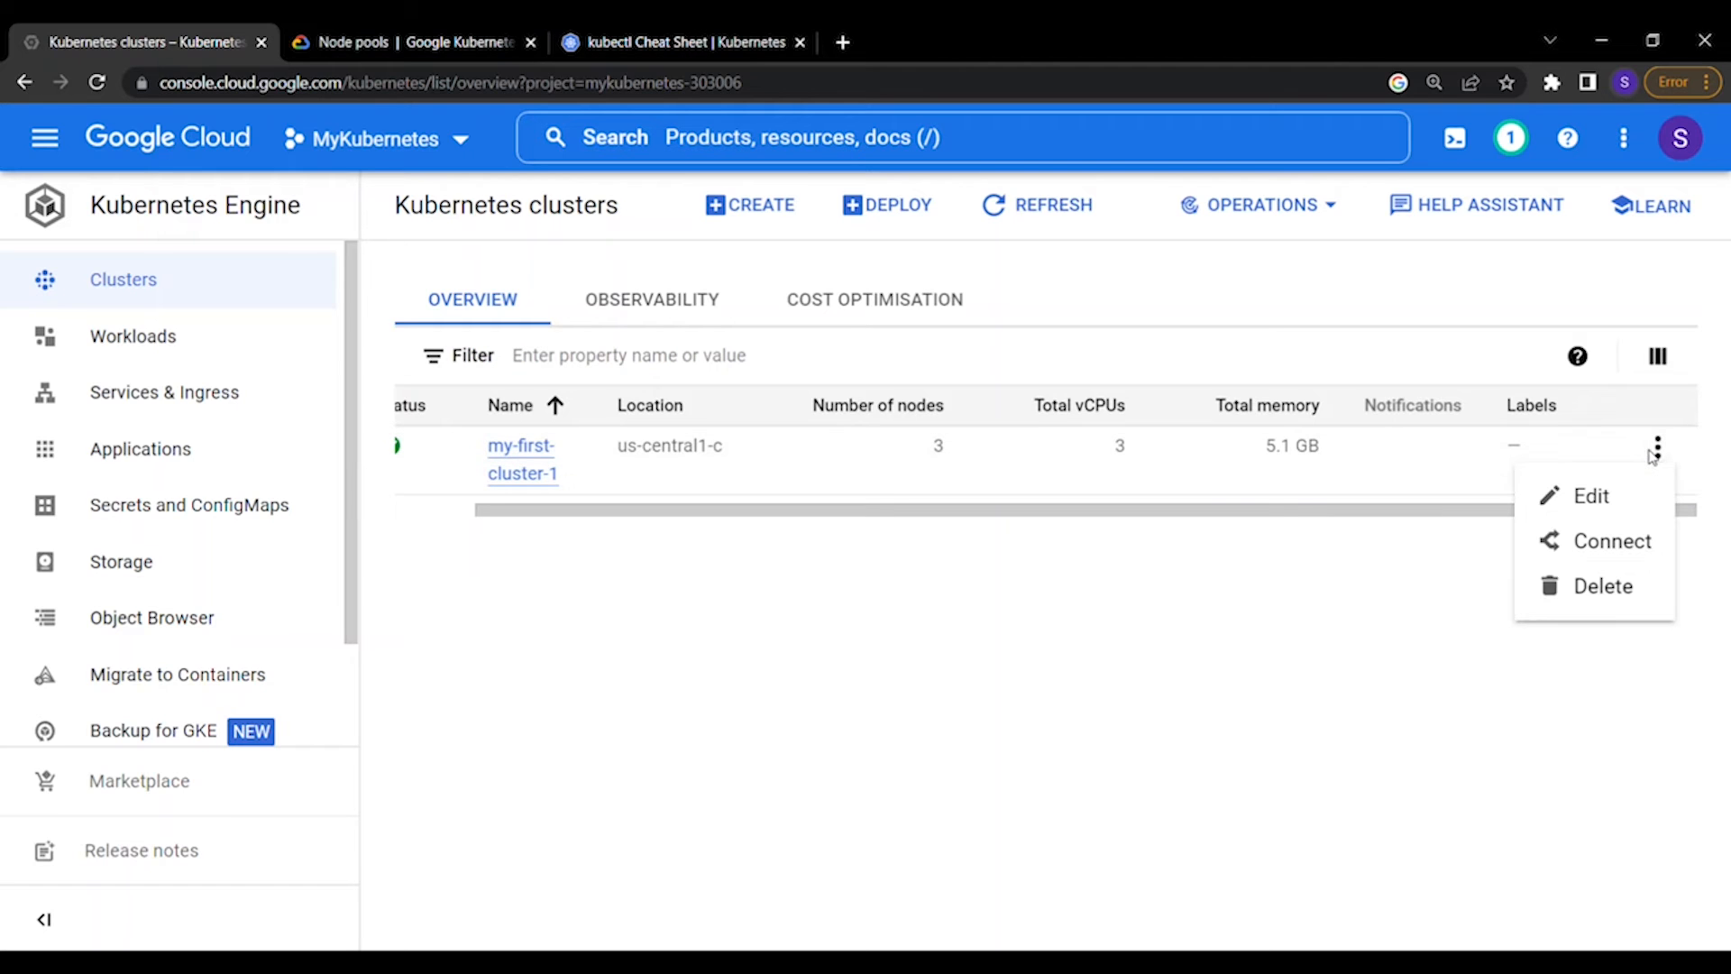
left_click(1591, 541)
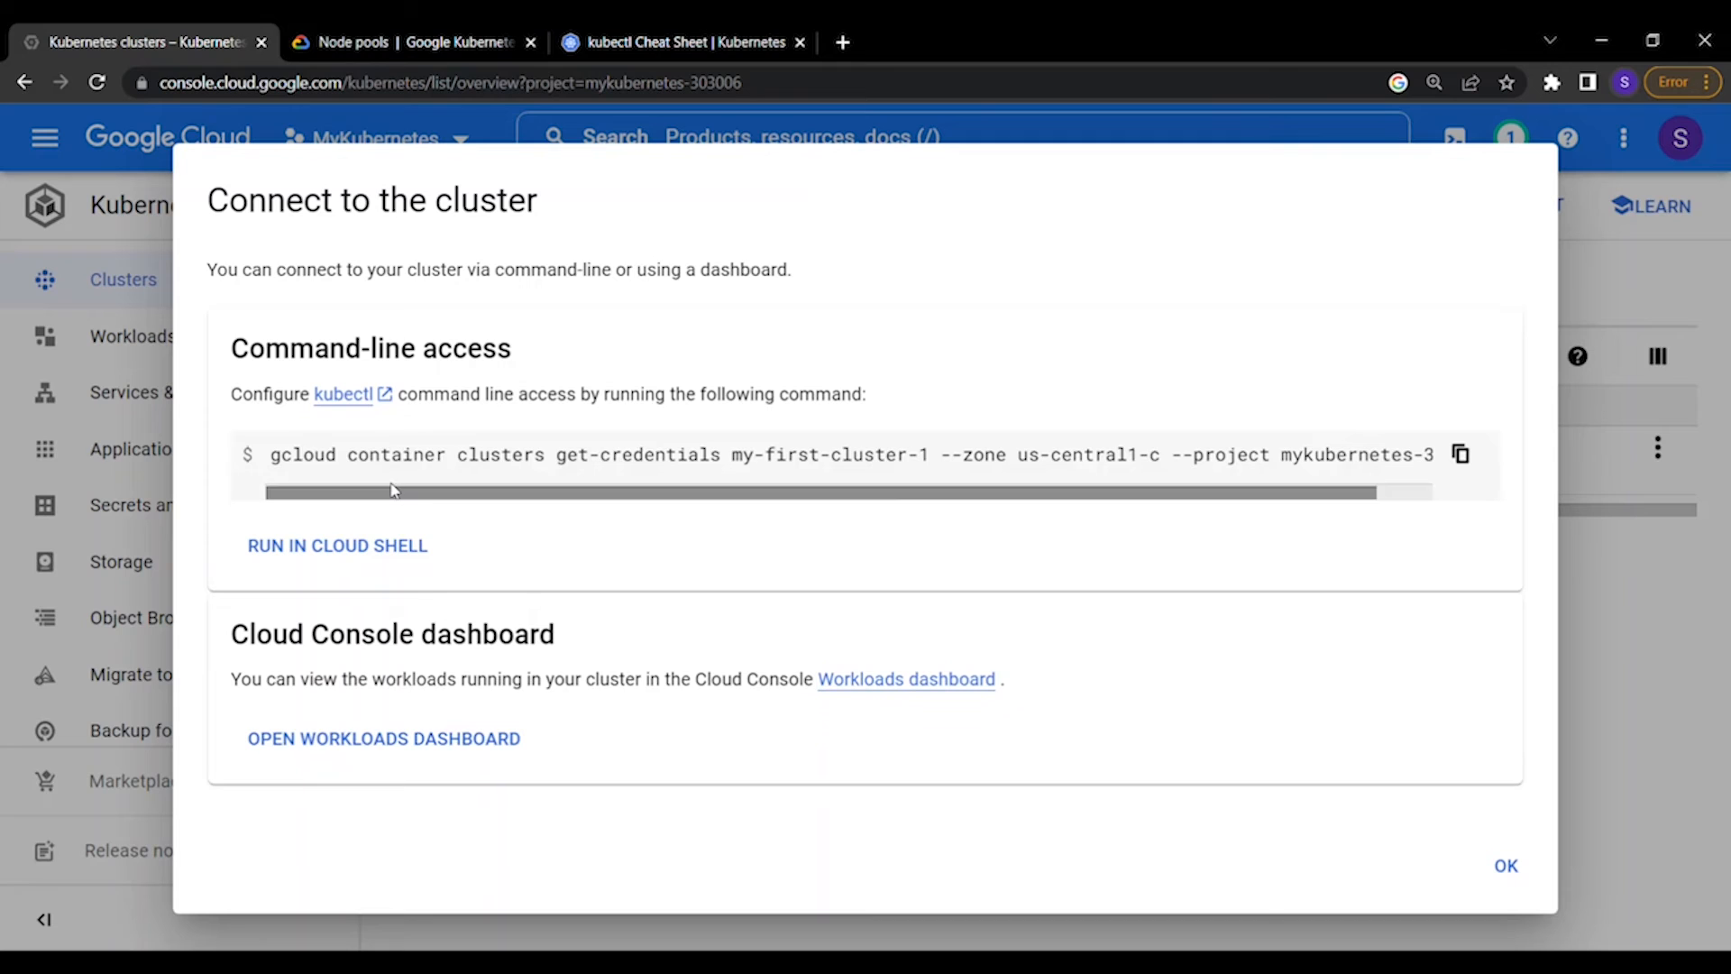
triple_click(396, 455)
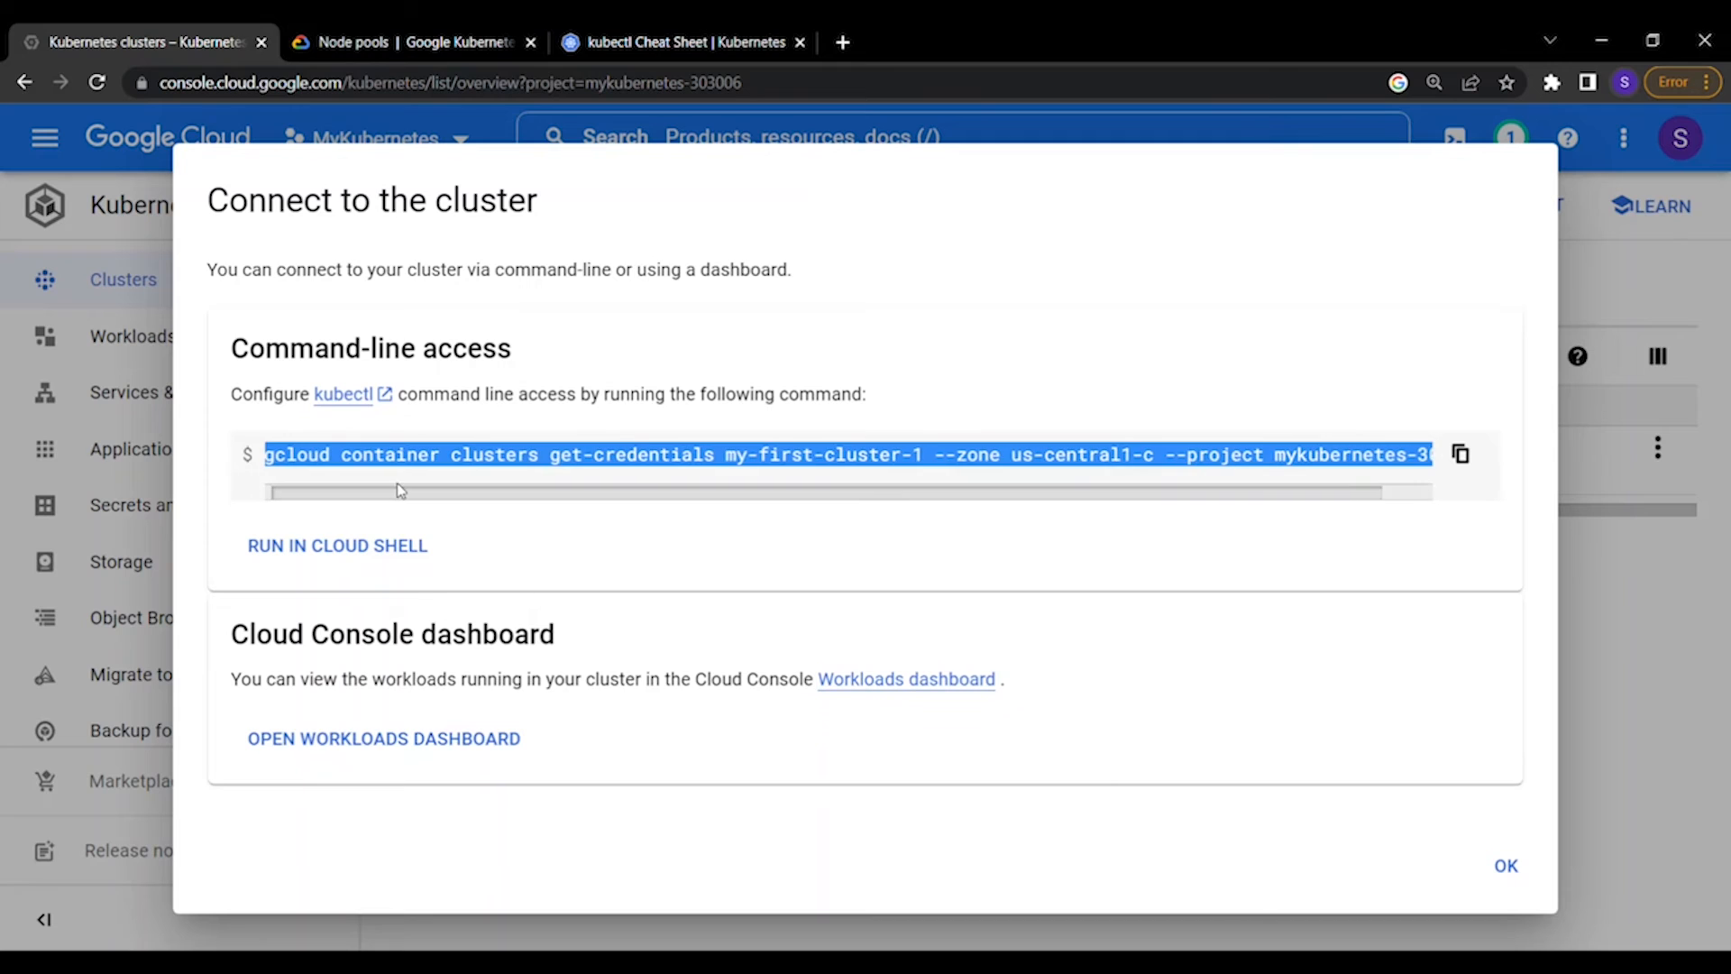
left_click(358, 561)
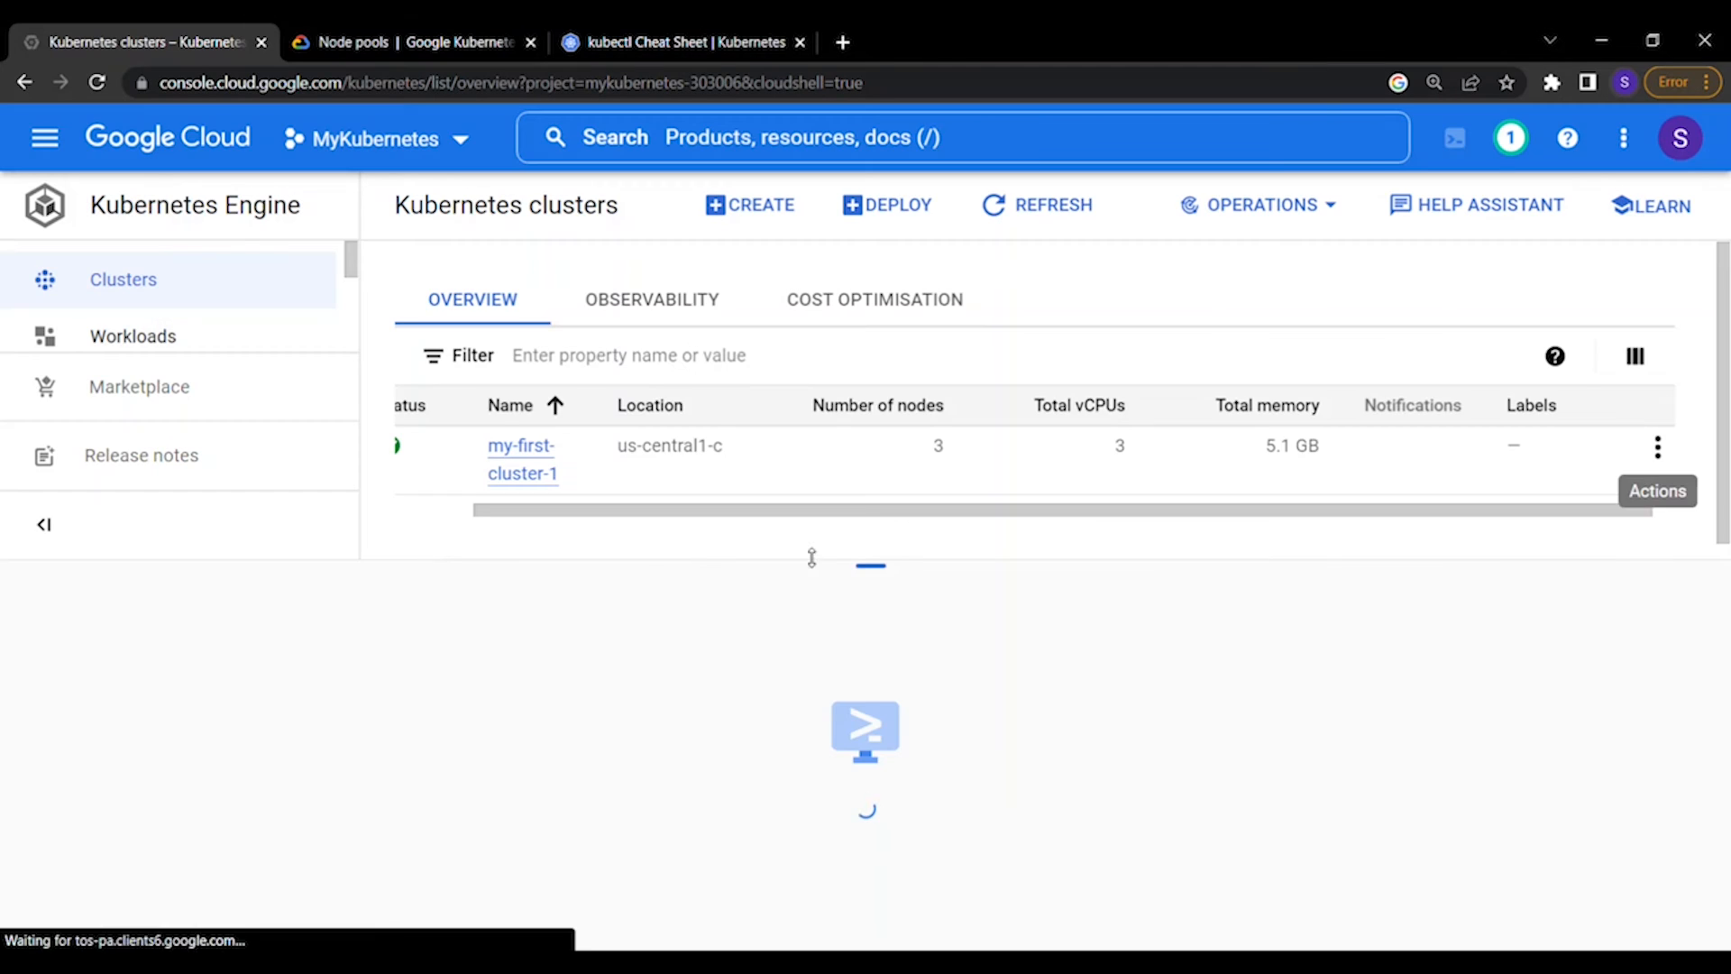
Enlarge the terminal, authorise Cloud Shell, and run the prefilled gcloud get-credentials command for my-first-cluster-1 in zone us-central1-c
left_click_drag(863, 547, 857, 370)
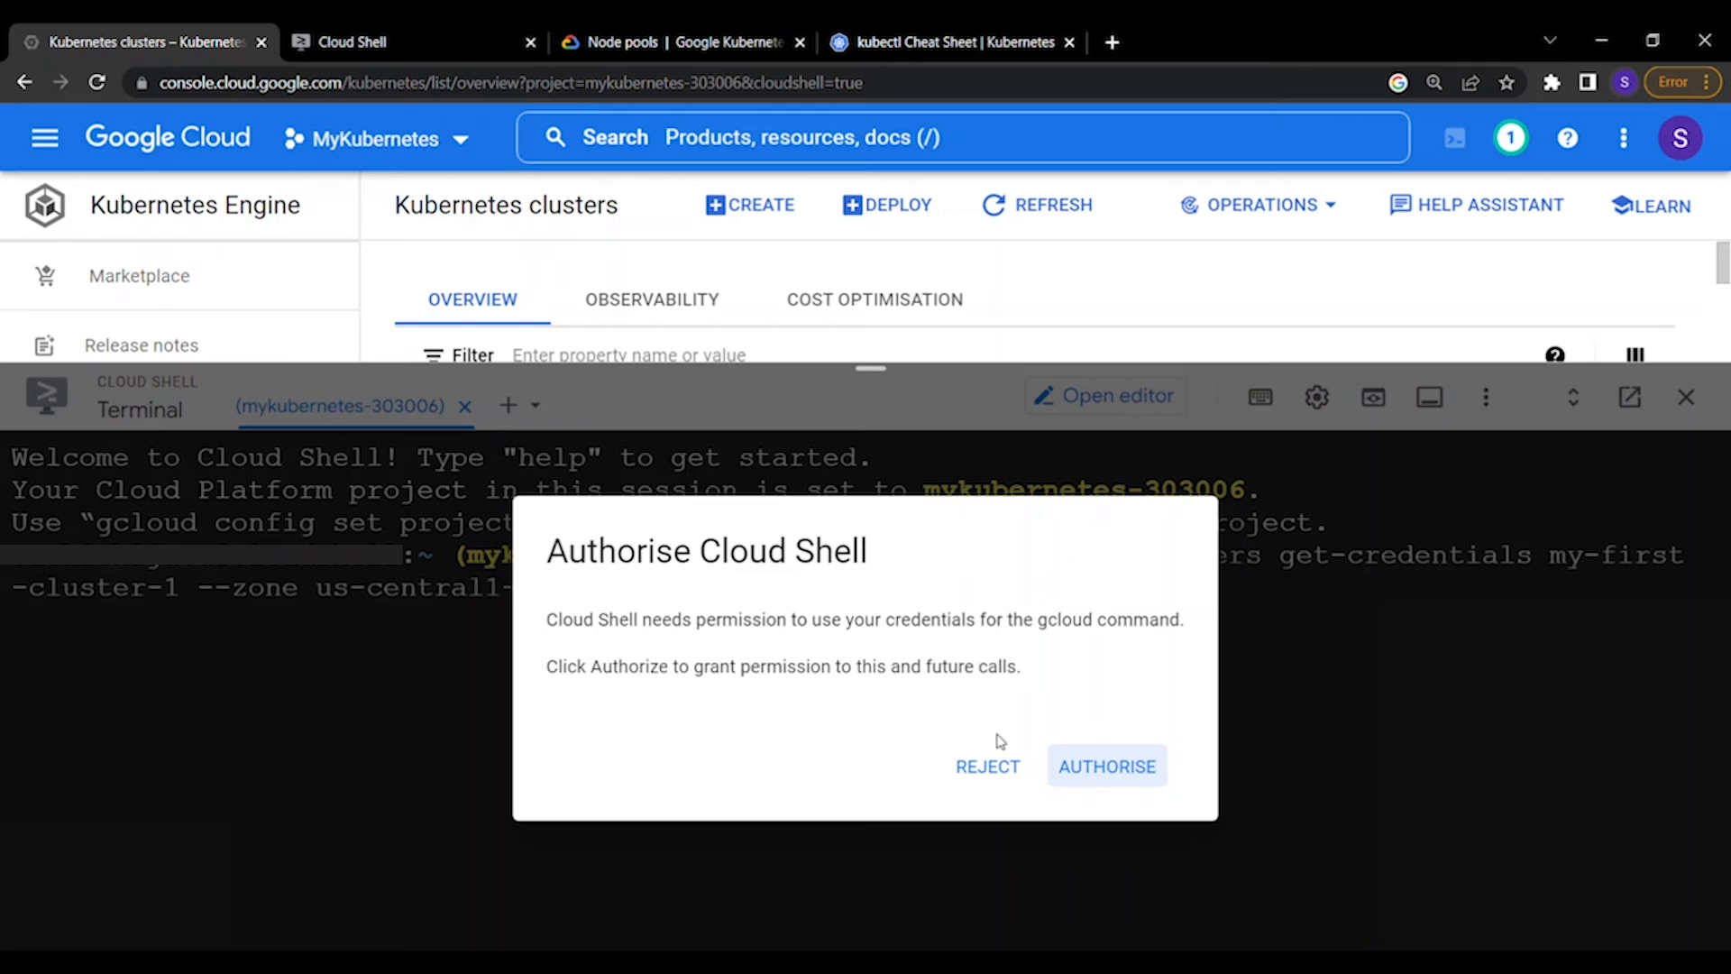
left_click(1105, 771)
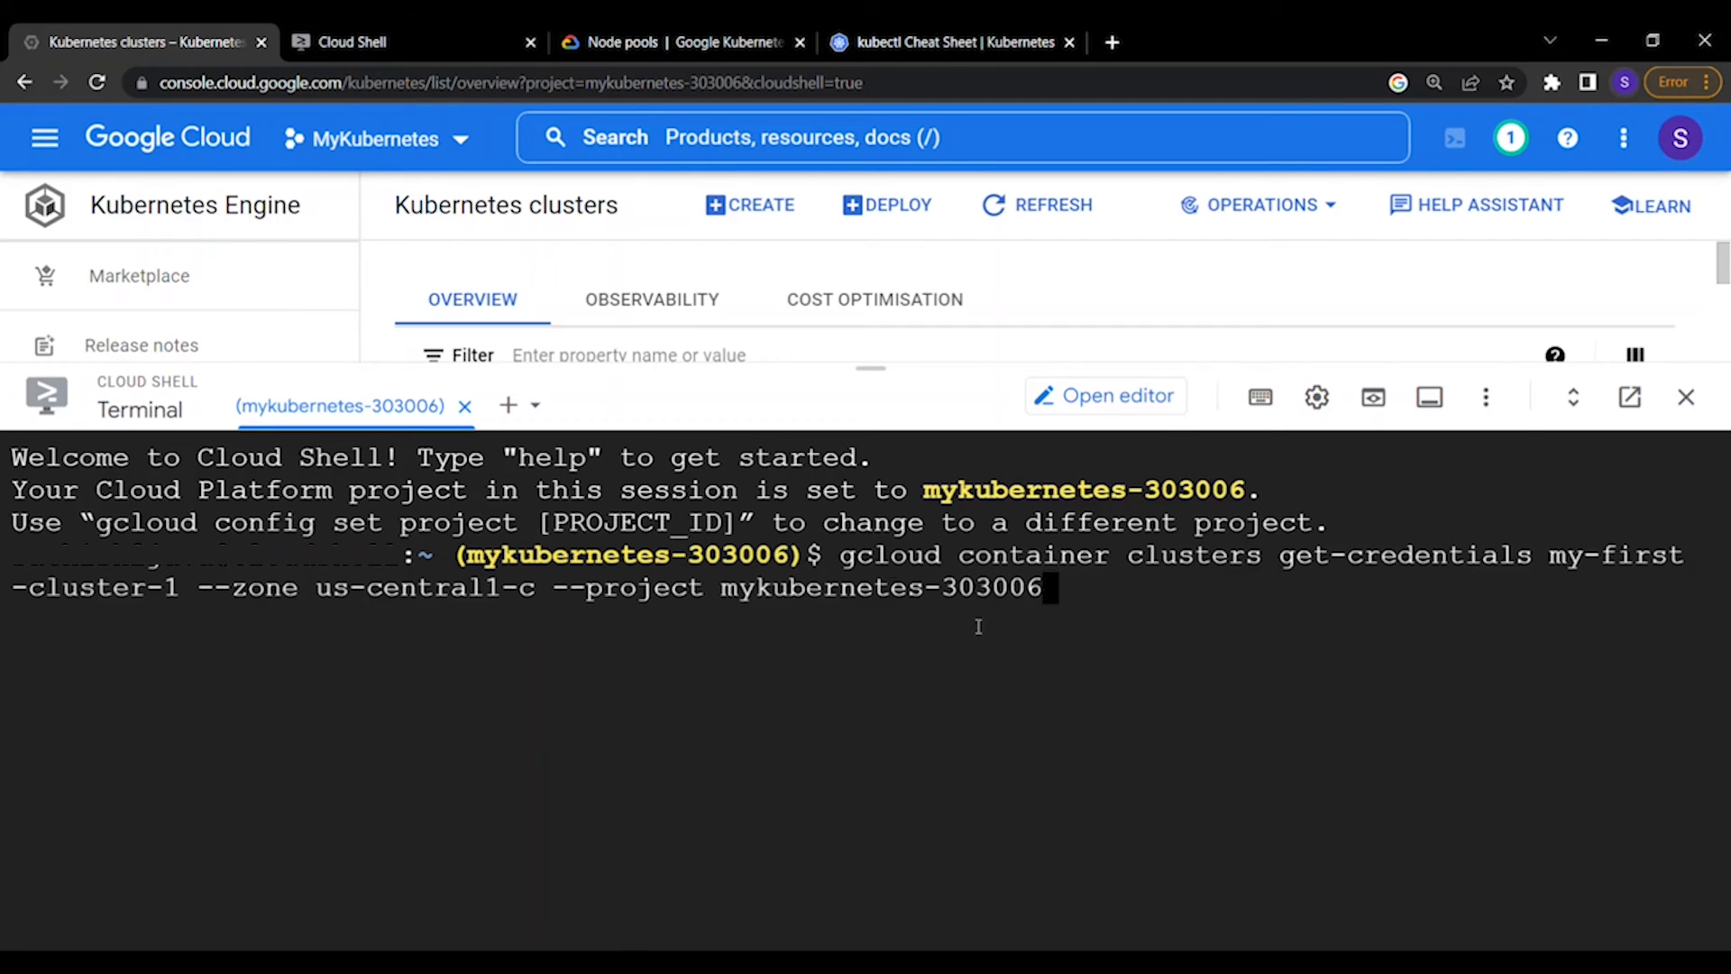
key("Return")
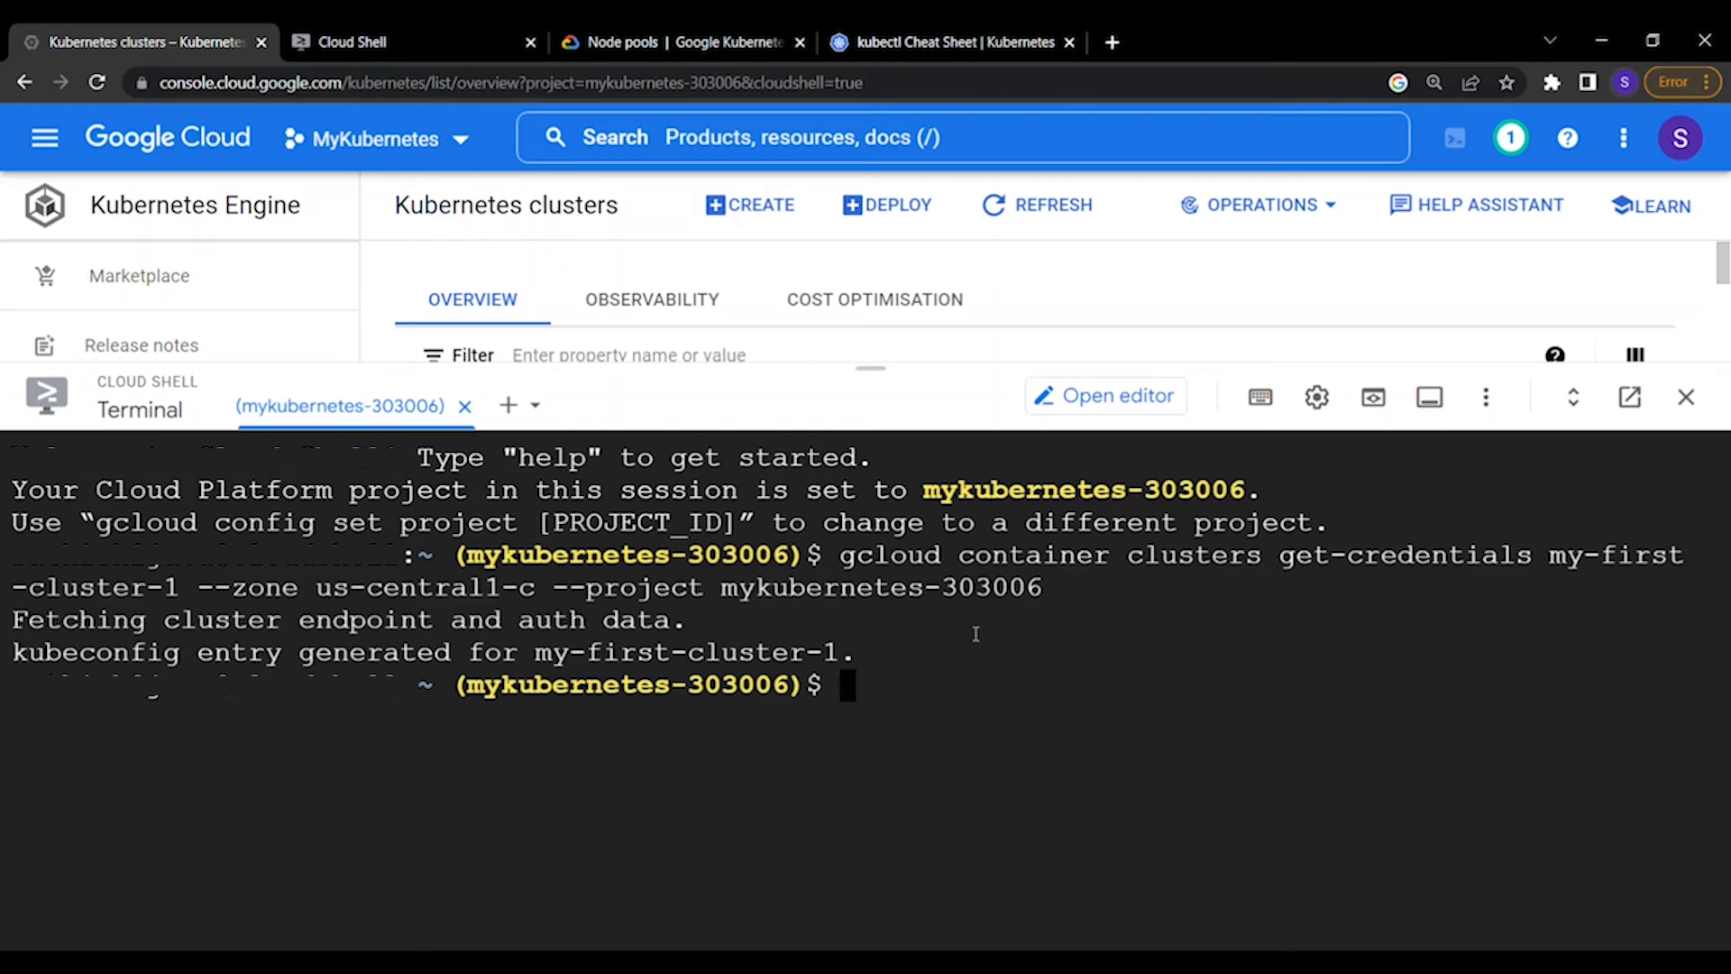
Clear the Cloud Shell terminal and list the cluster's nodes with kubectl get nodes
type("clear")
key("Return")
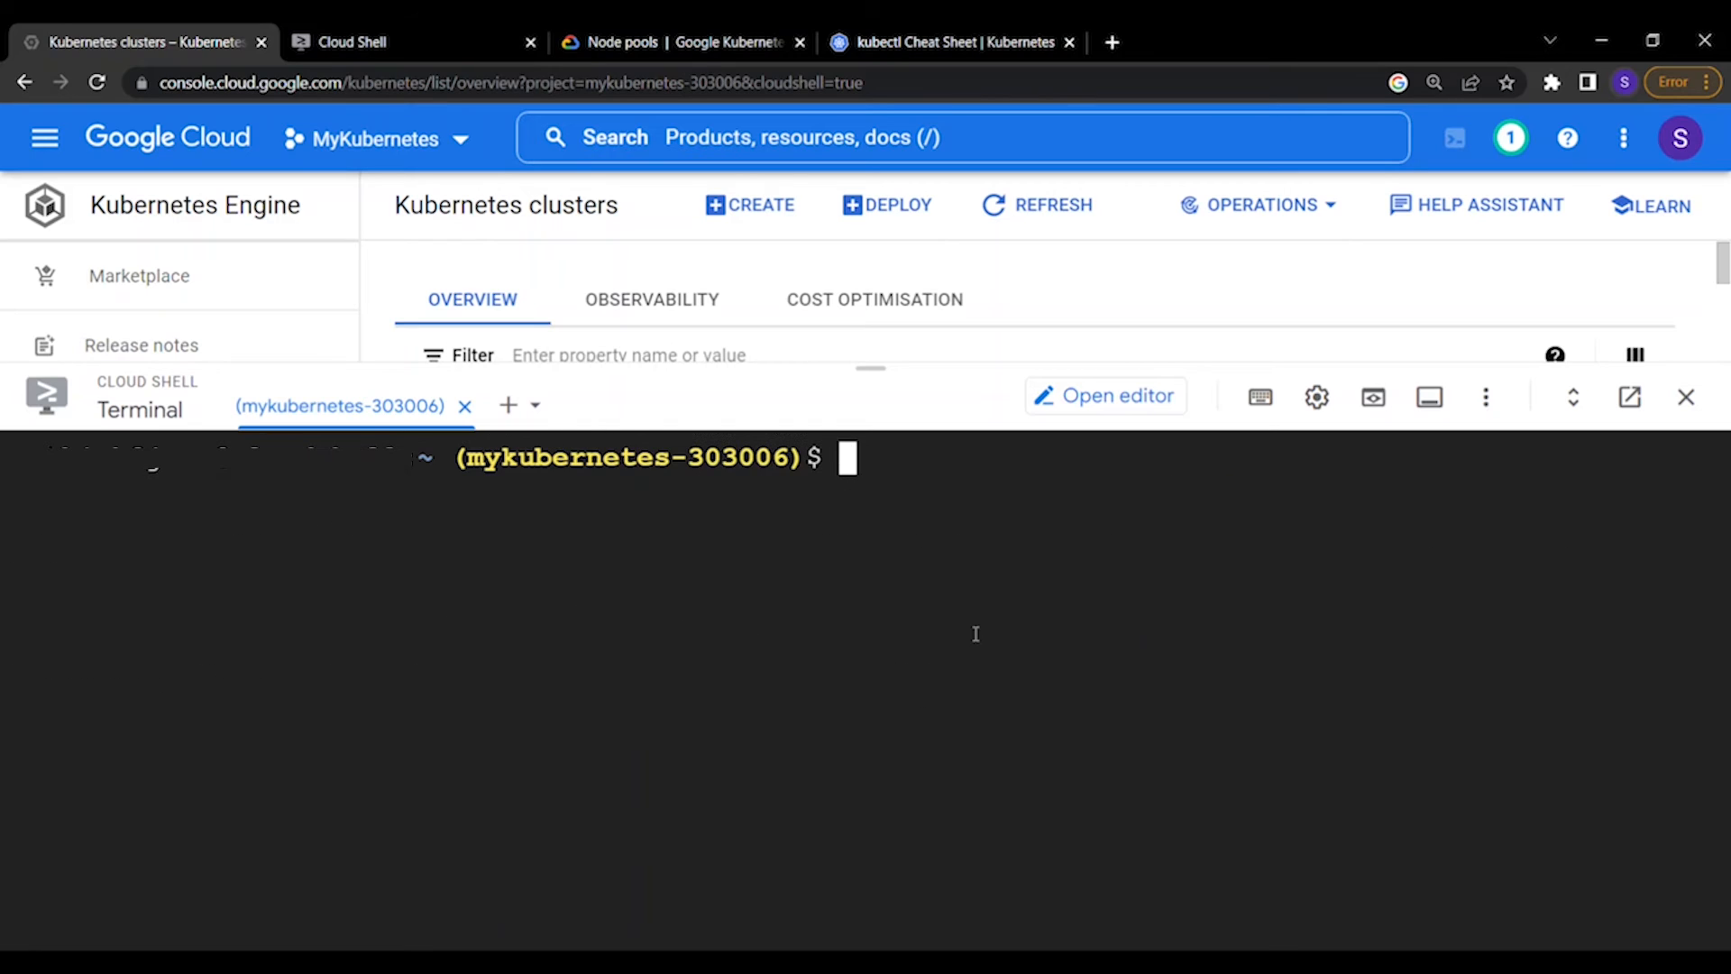
type("kub")
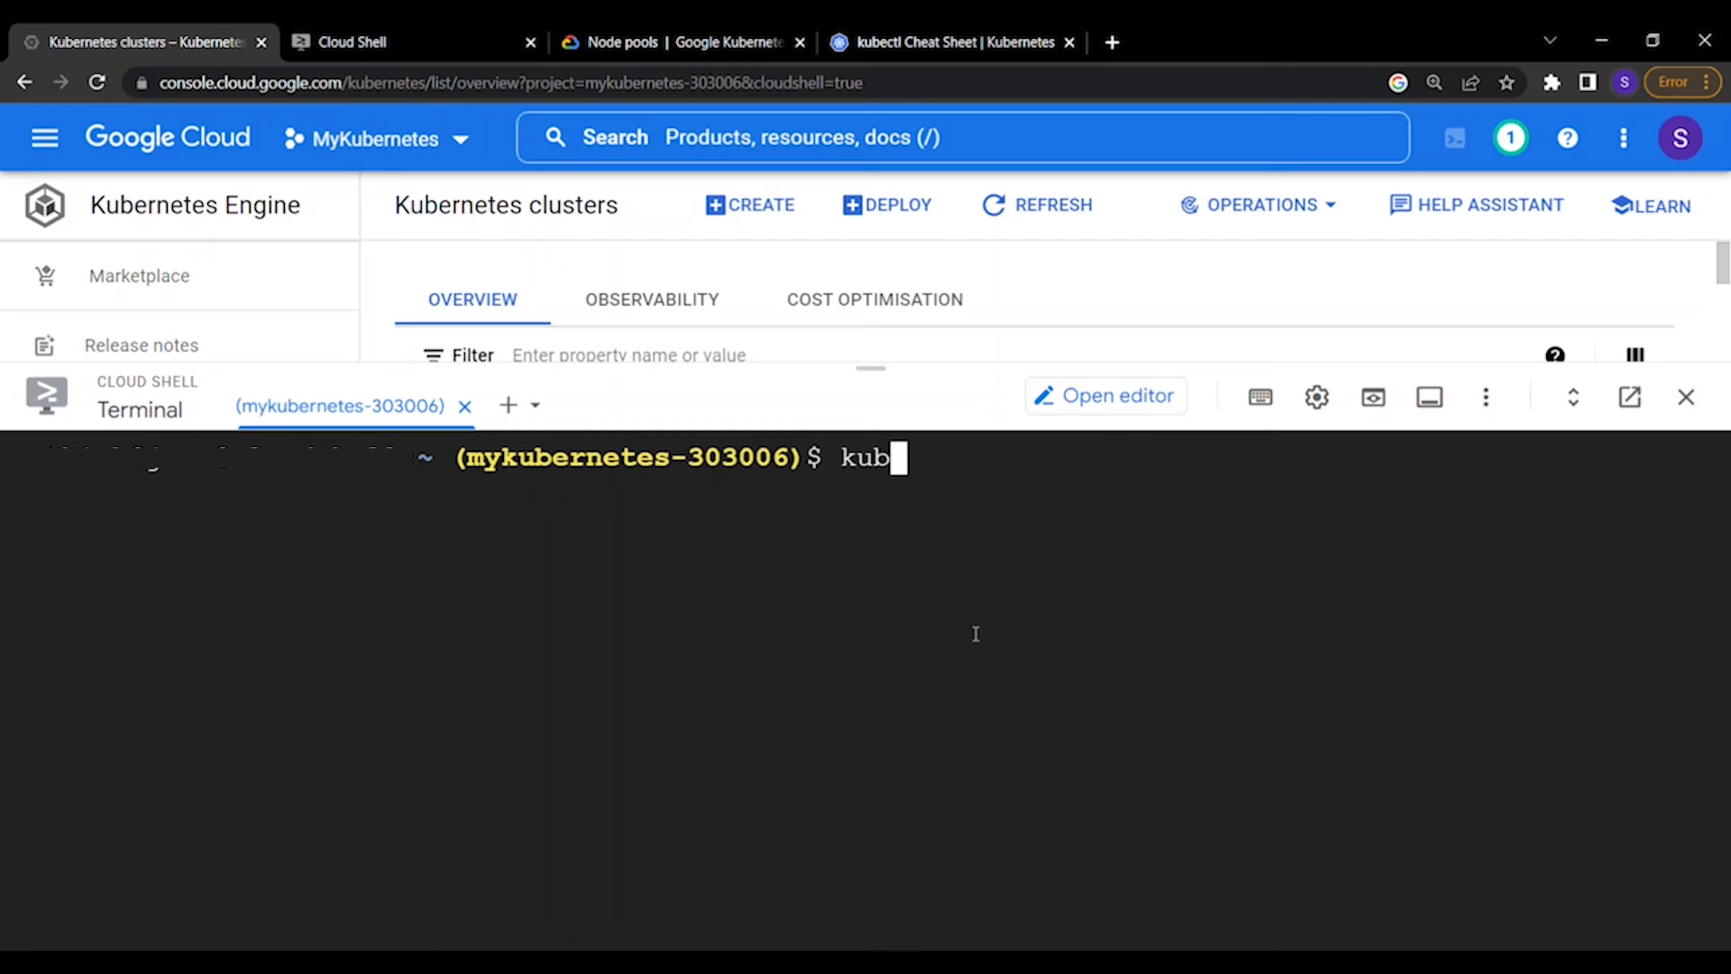
type("ectl ")
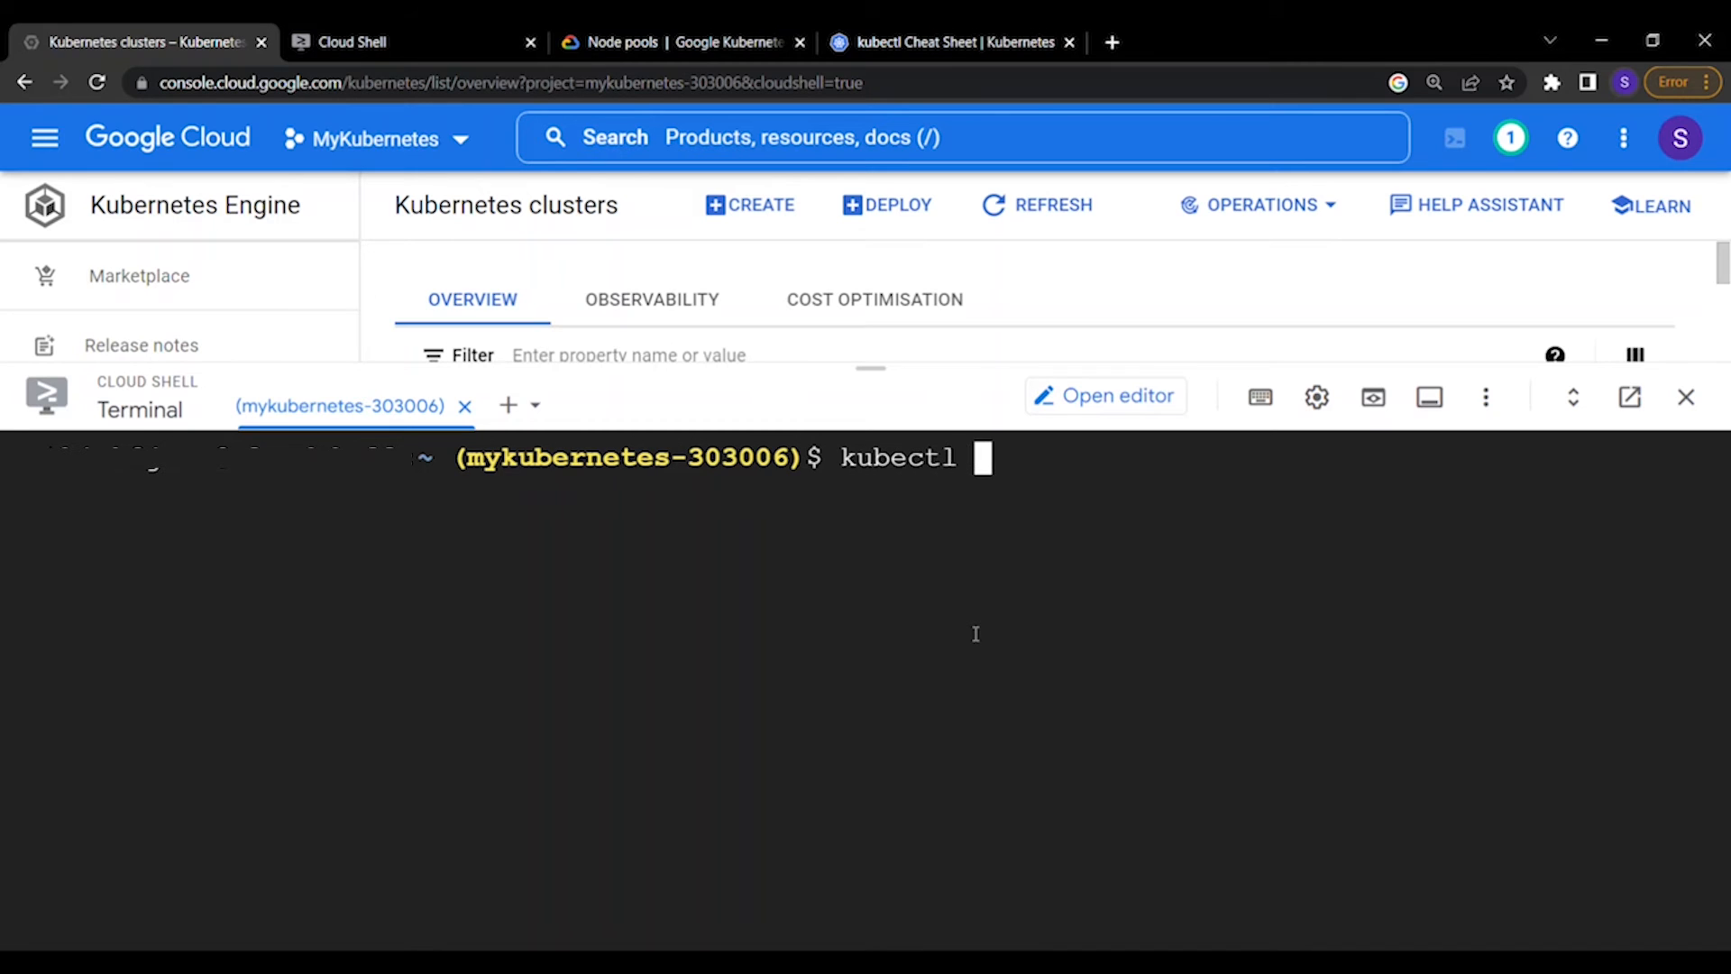
type("get nodes")
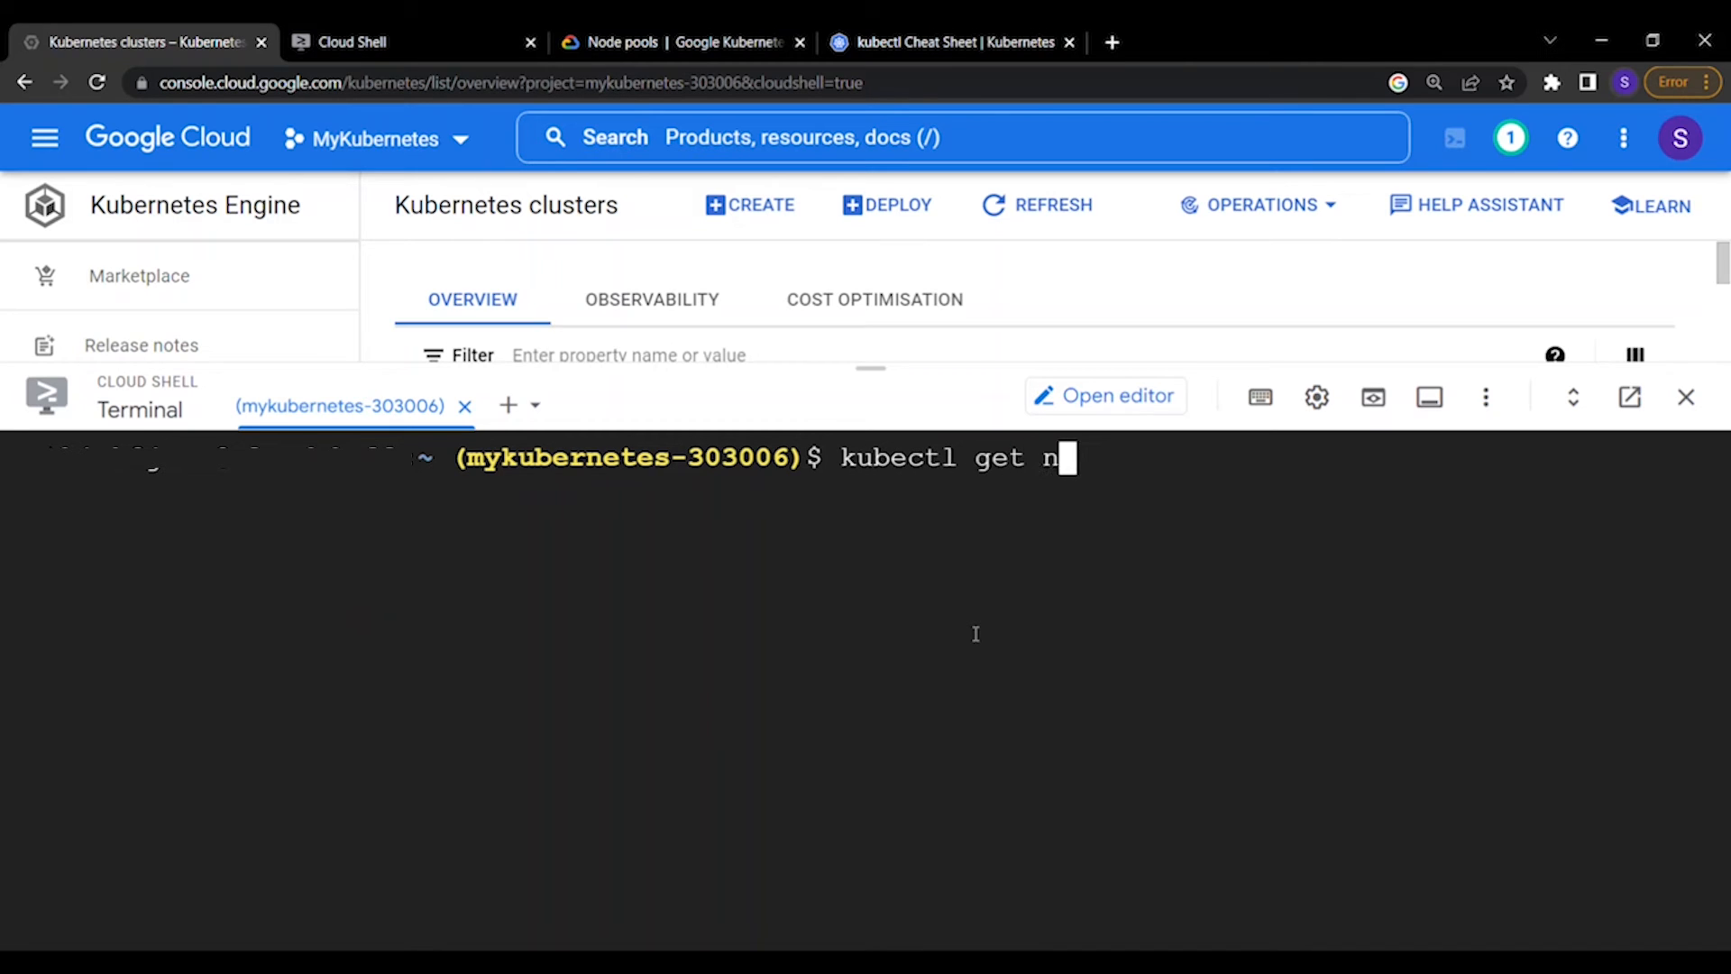
key("Return")
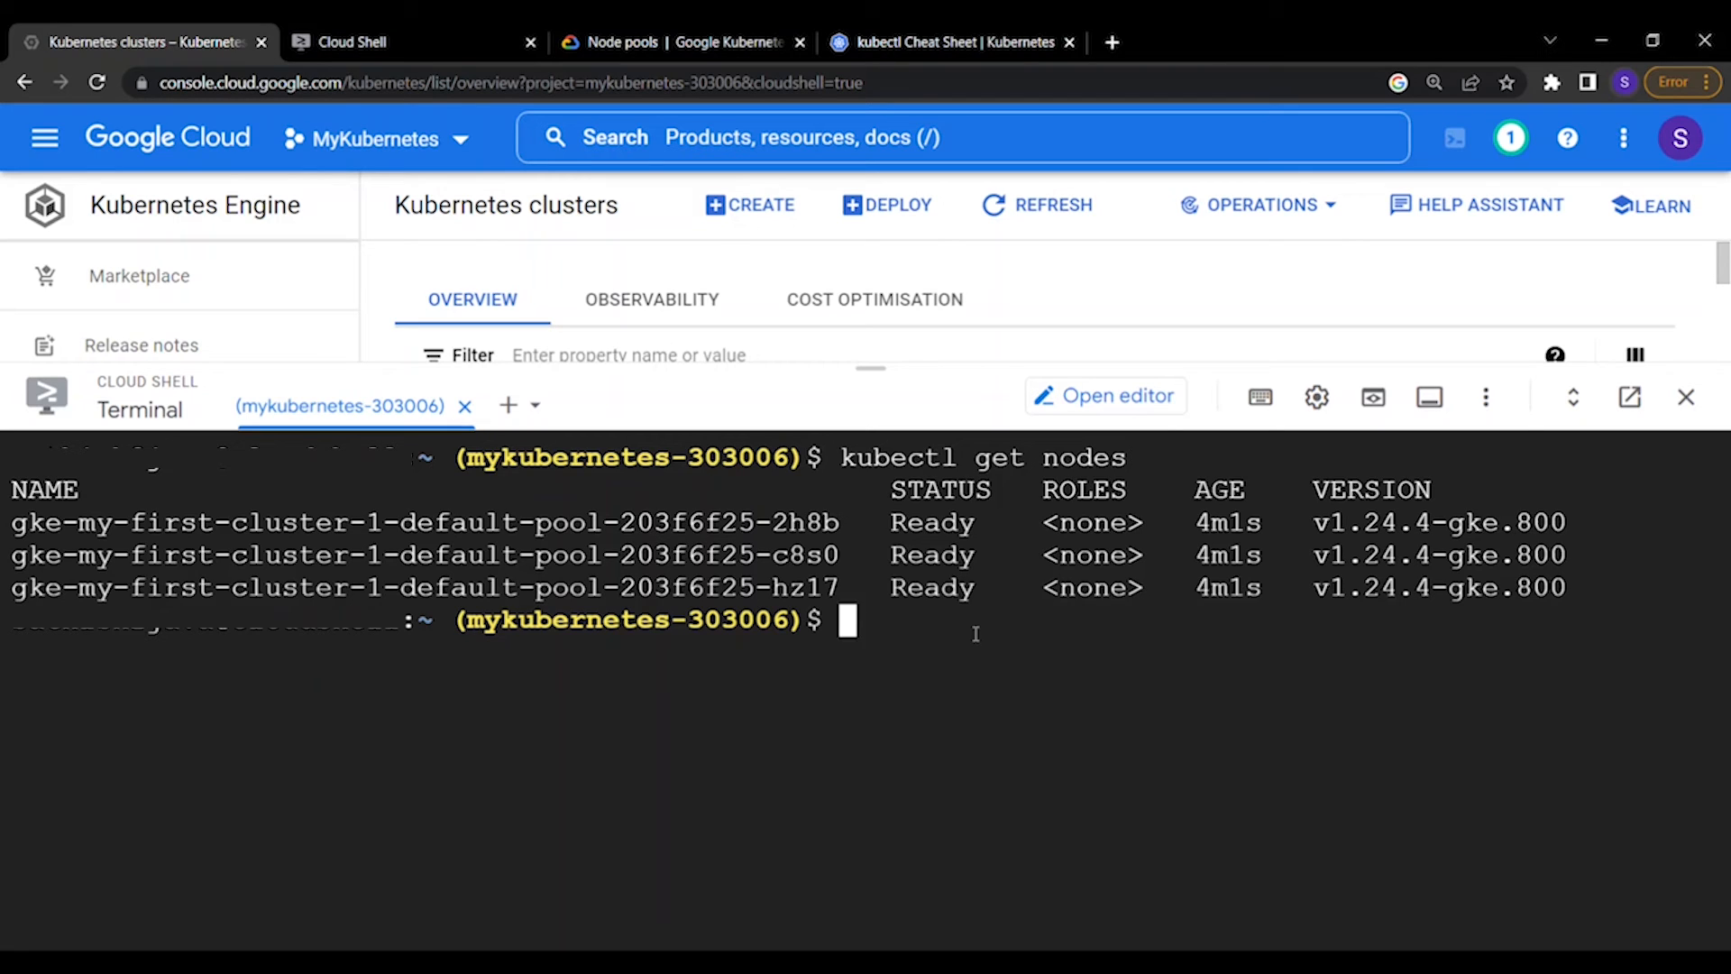
List the pods in the default namespace with kubectl get pods
type("kubectl")
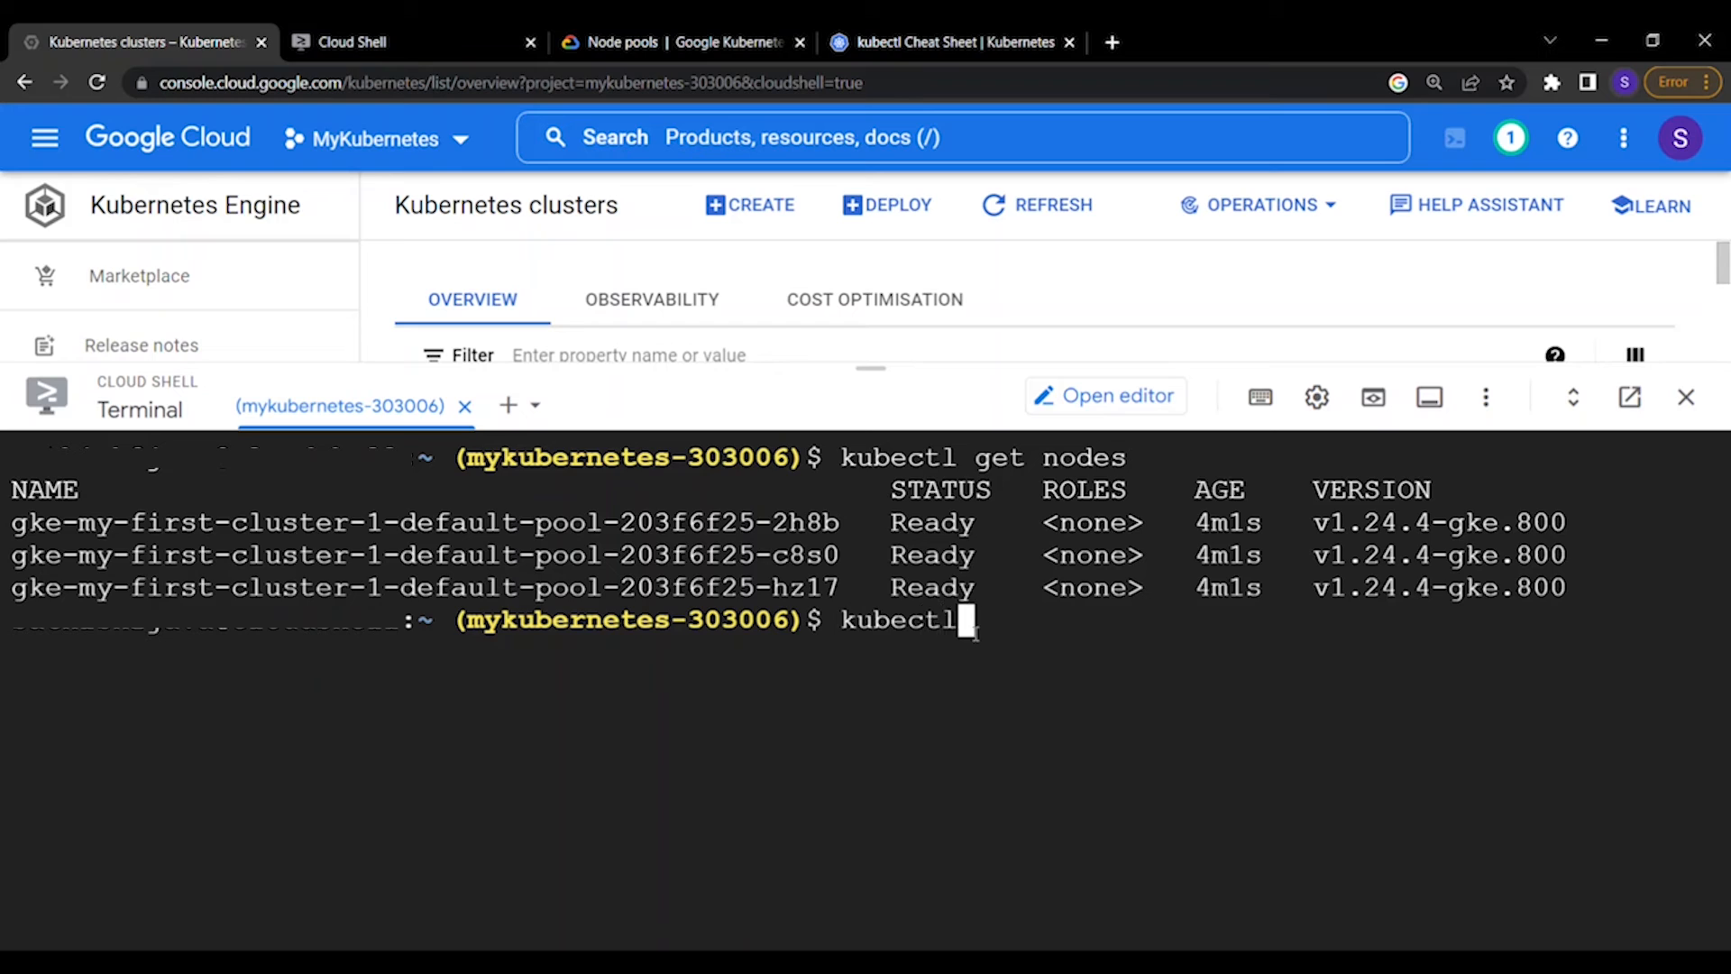
type(" get pods")
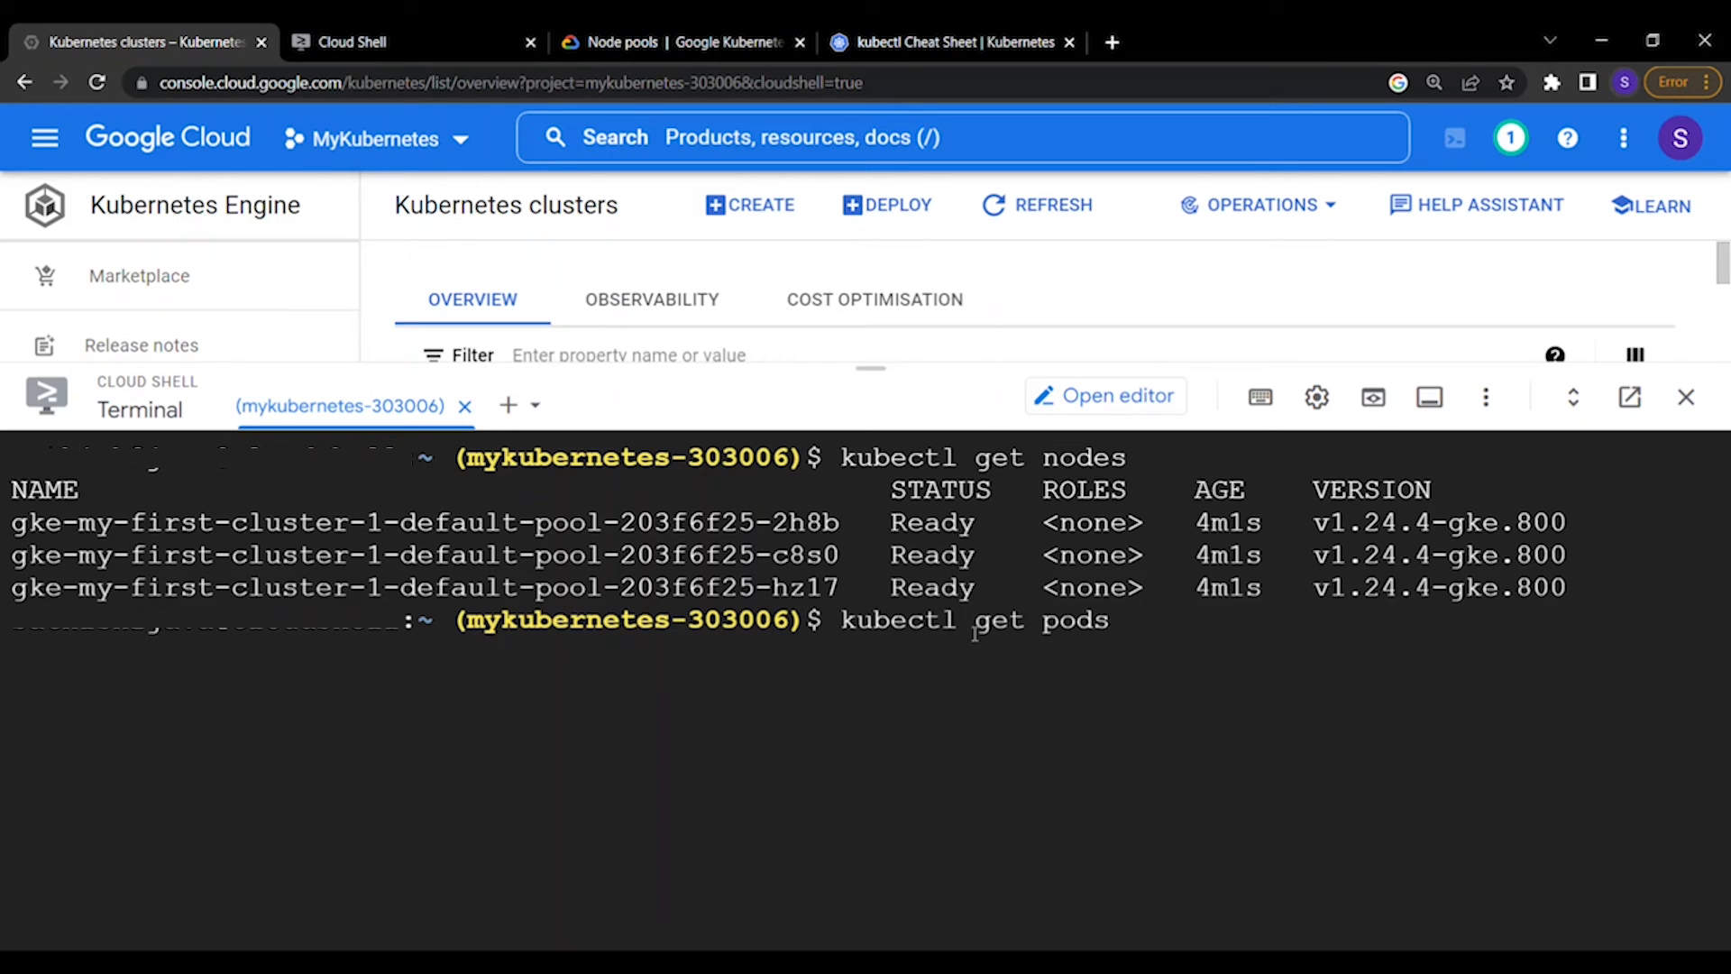
key("Return")
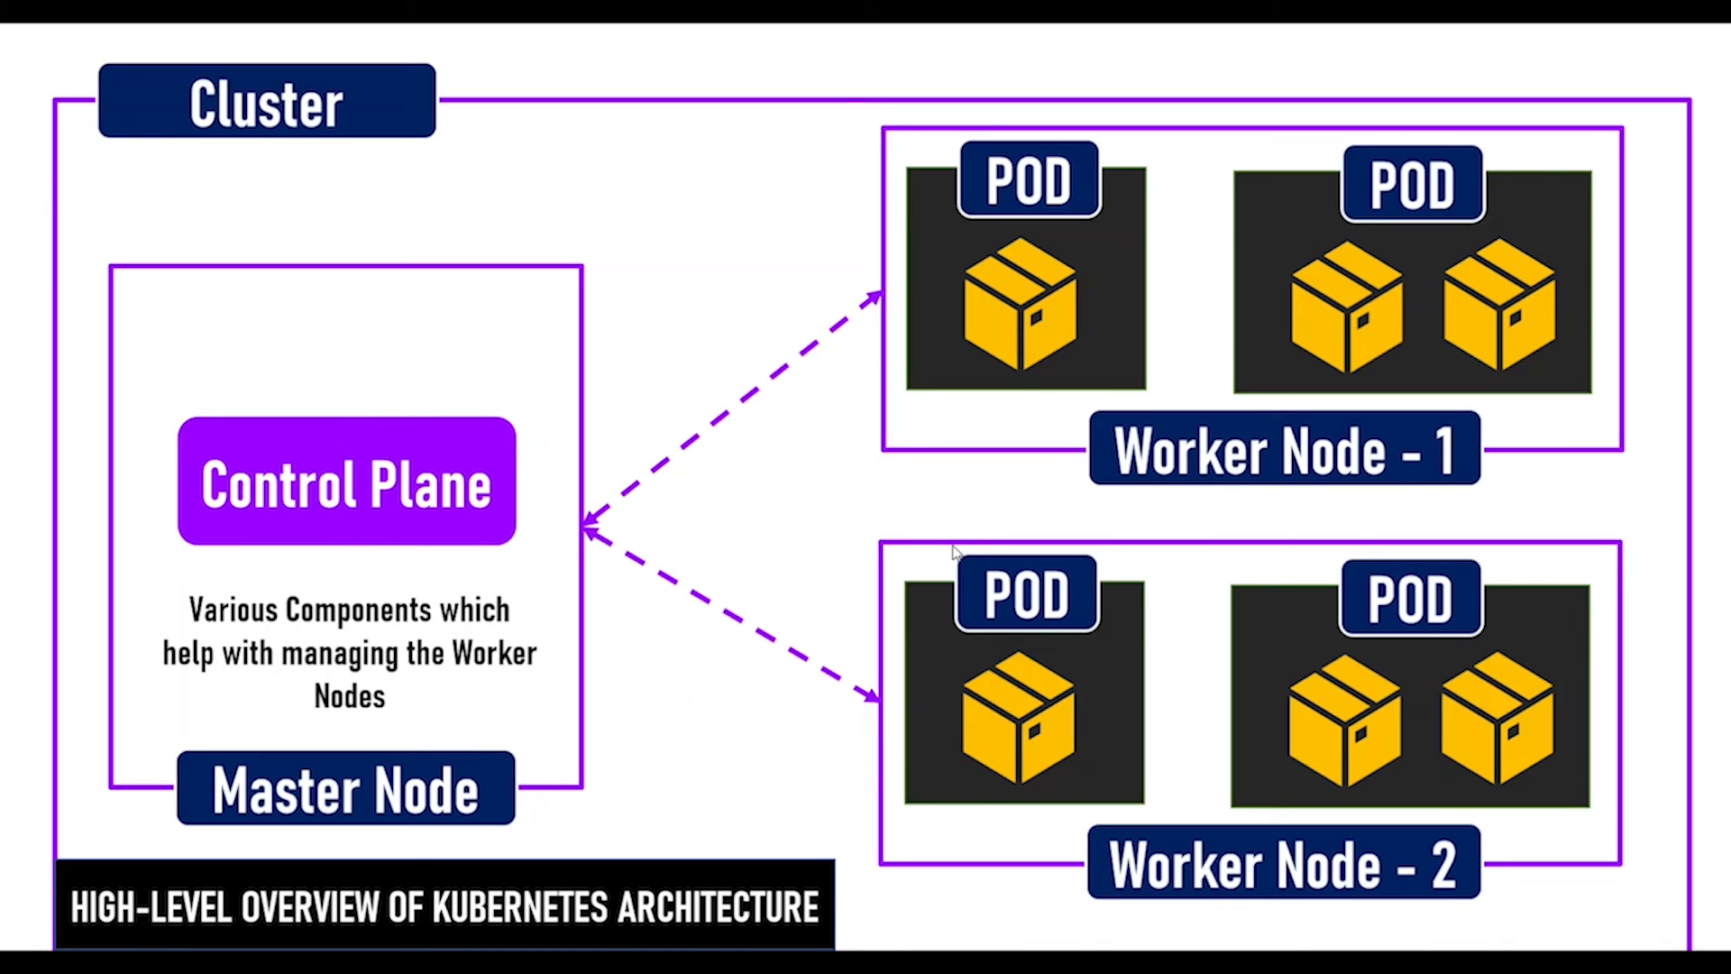
Create a deployment named niginx from the nginx image with kubectl create deployment niginx --image nginx
type("ectl")
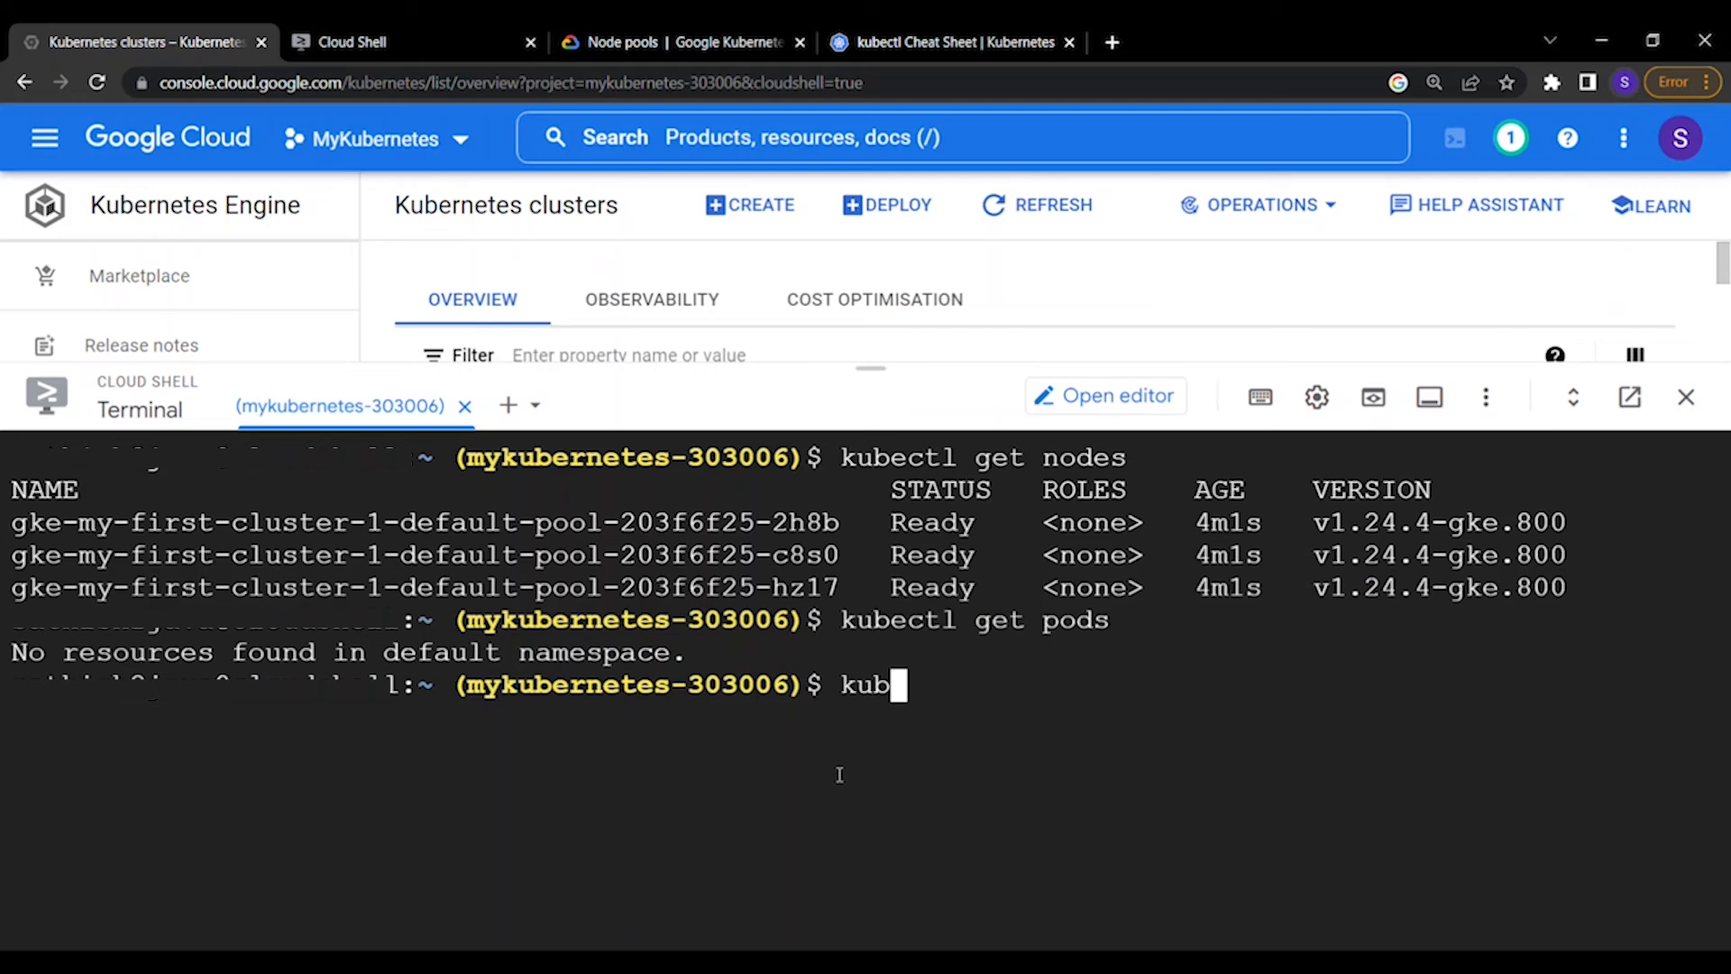
type(" create deployment ")
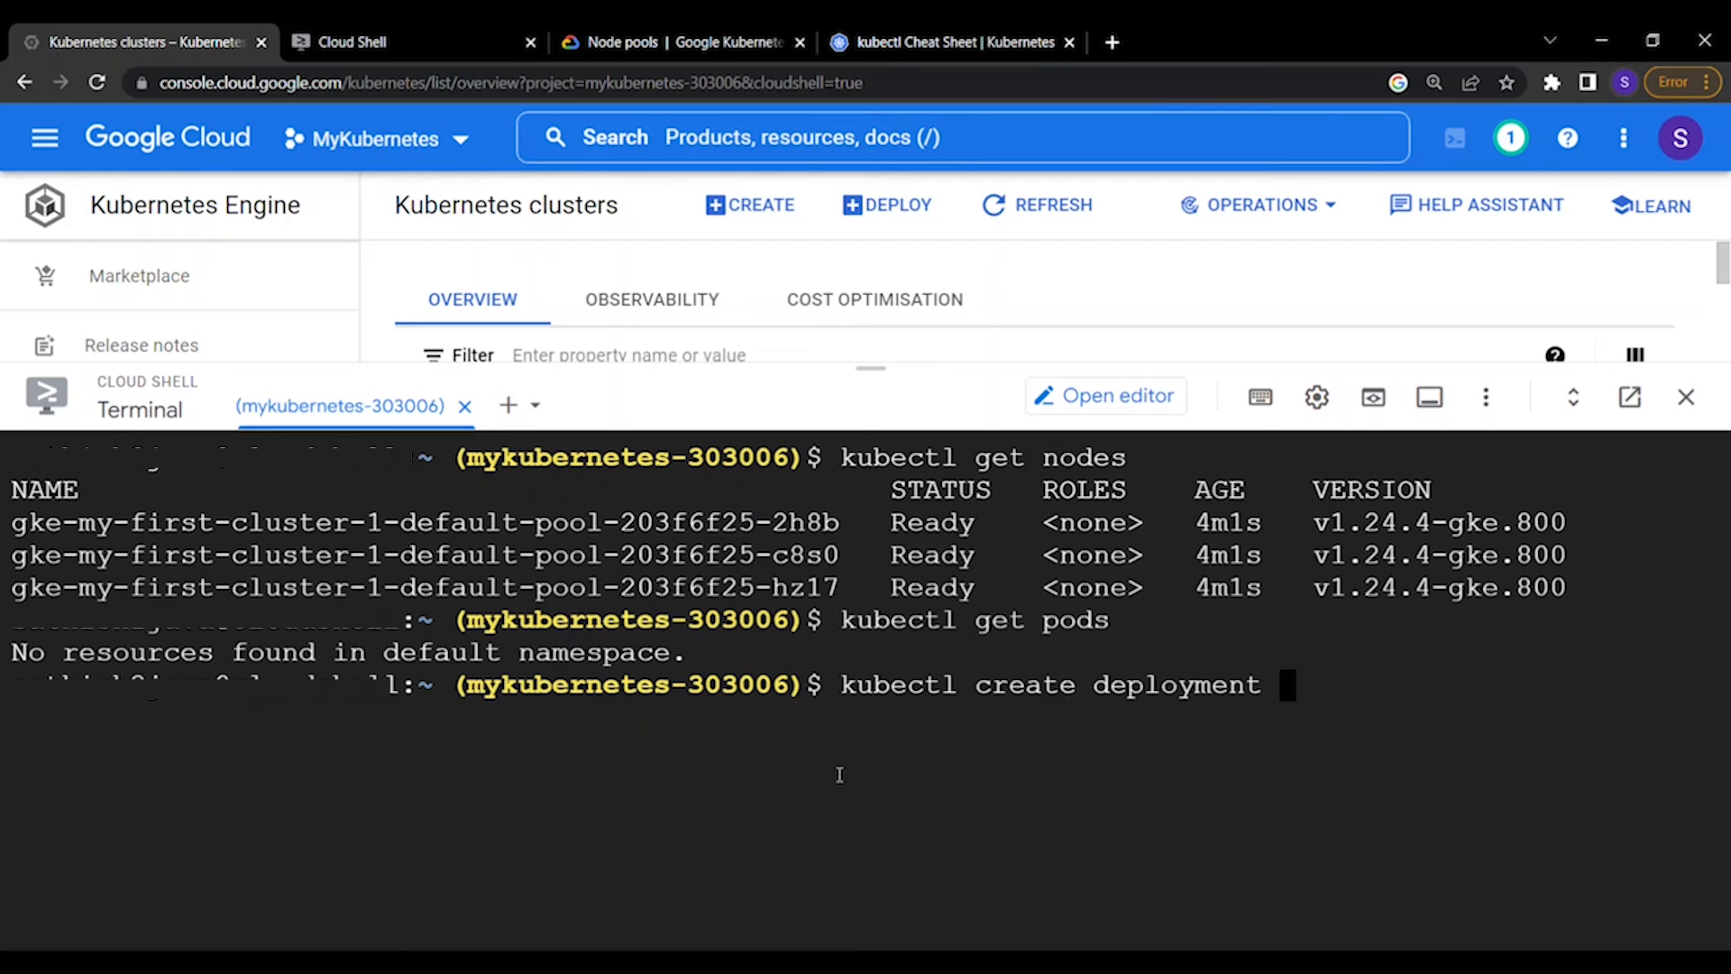
type("niginx --")
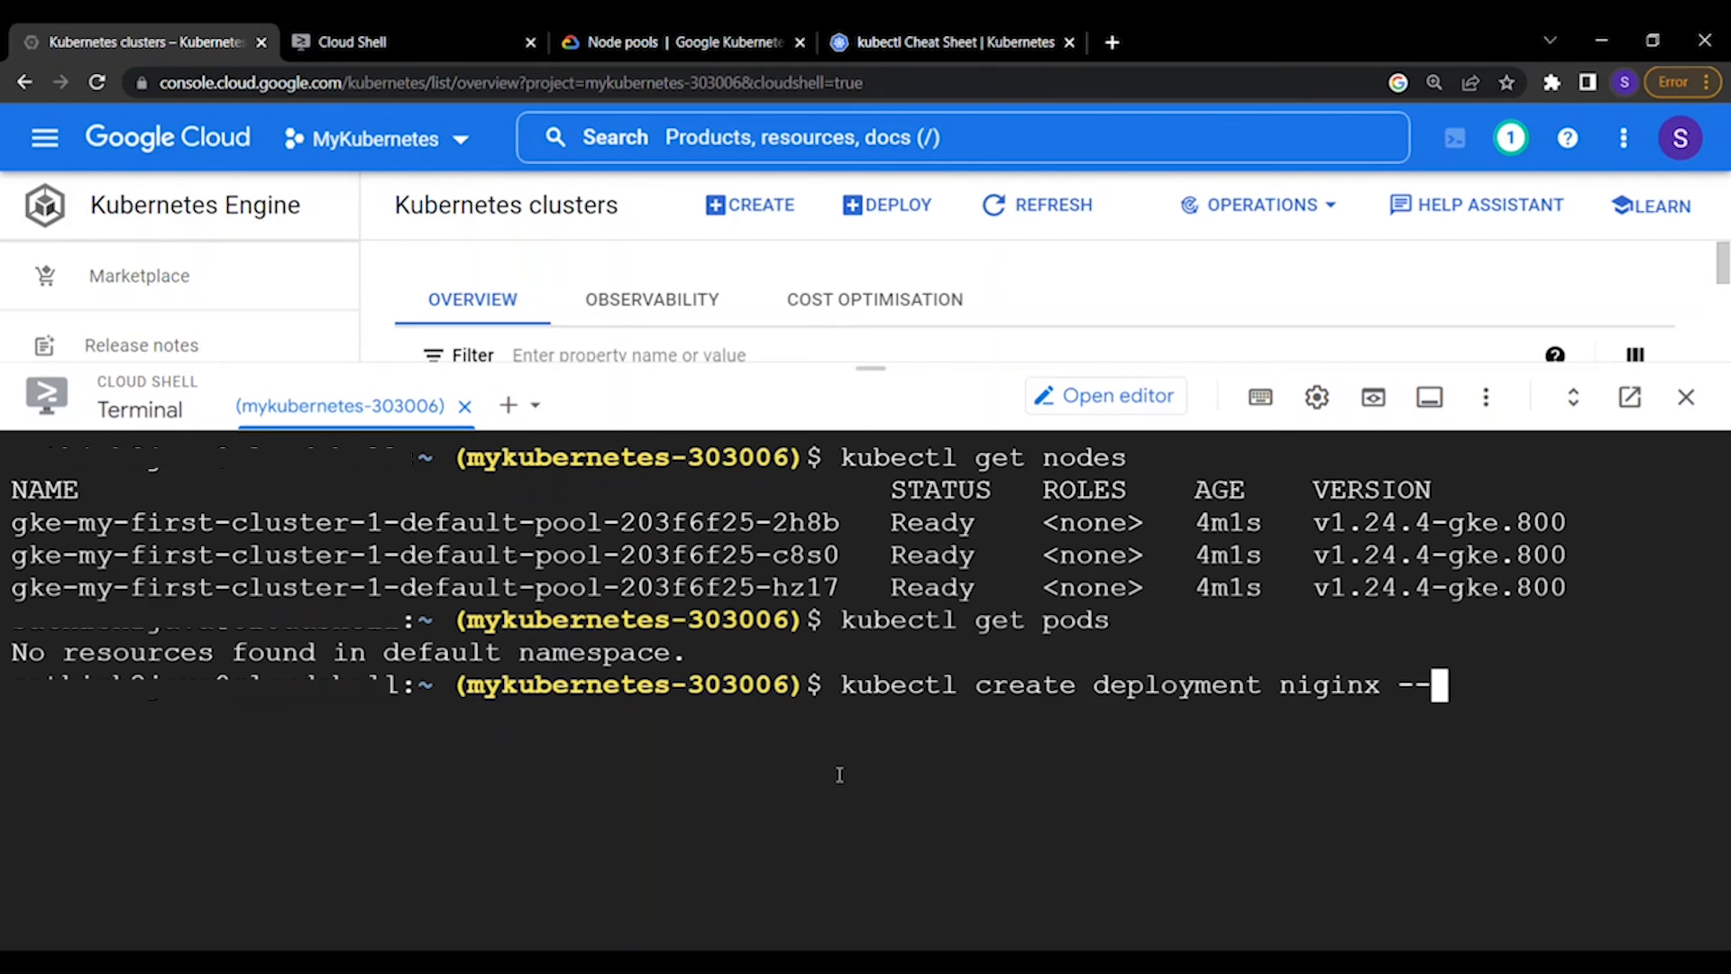
type("image ")
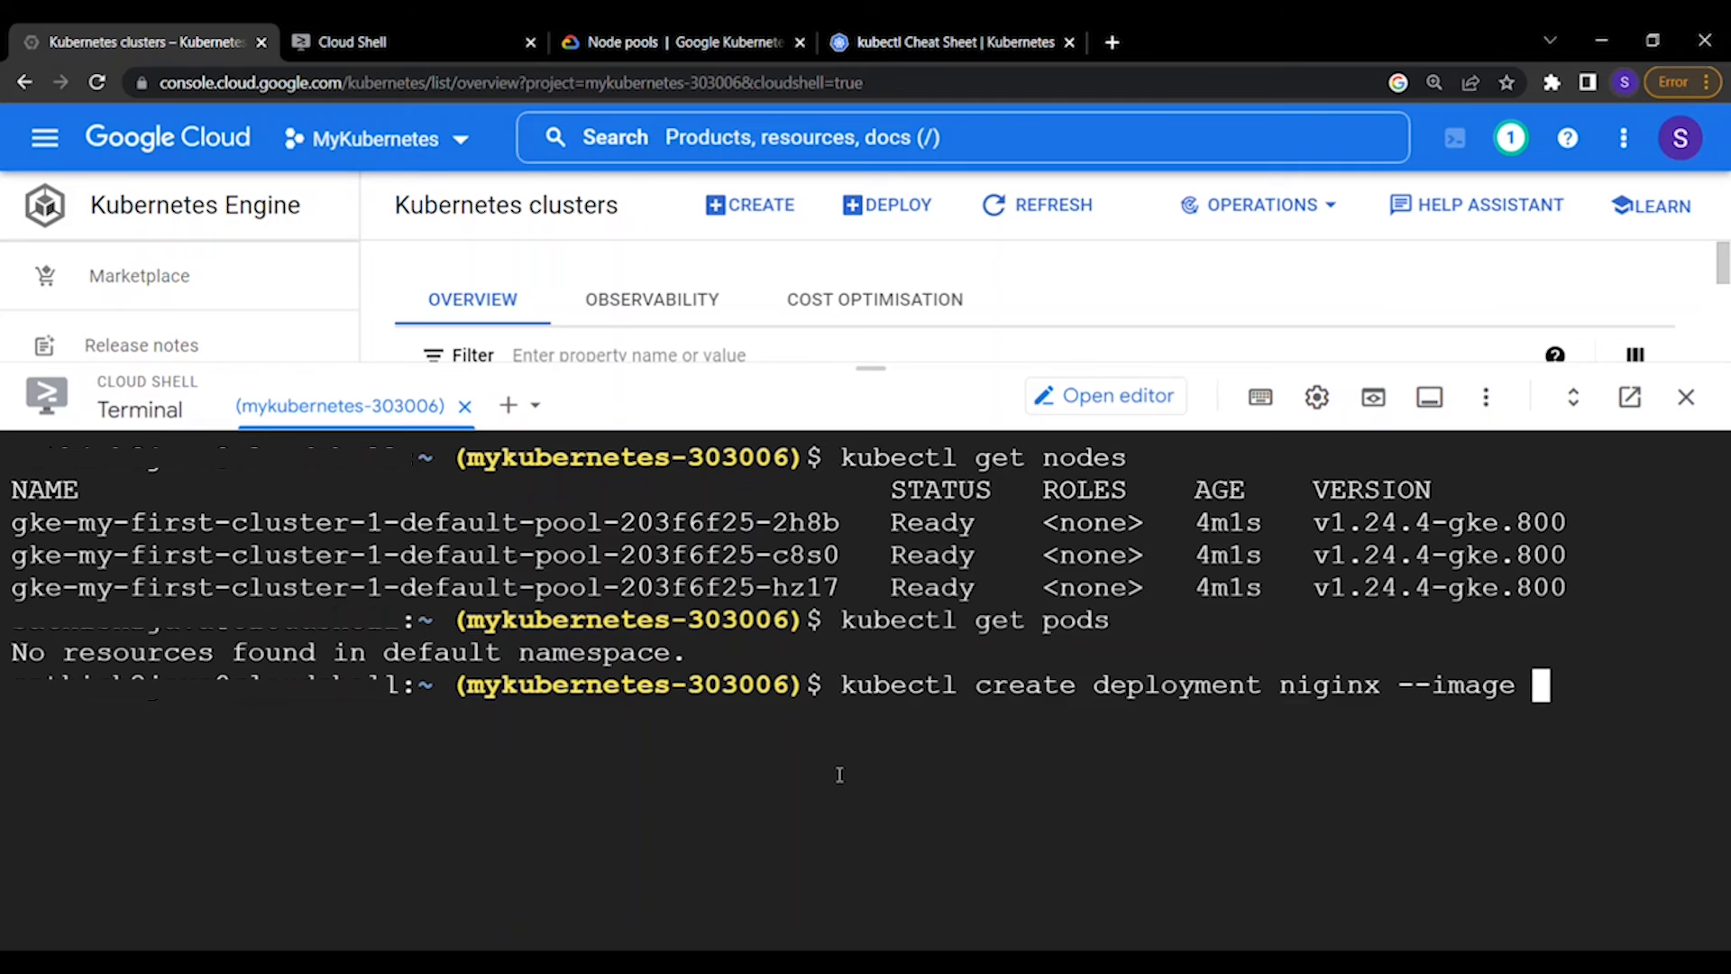
type("nginx")
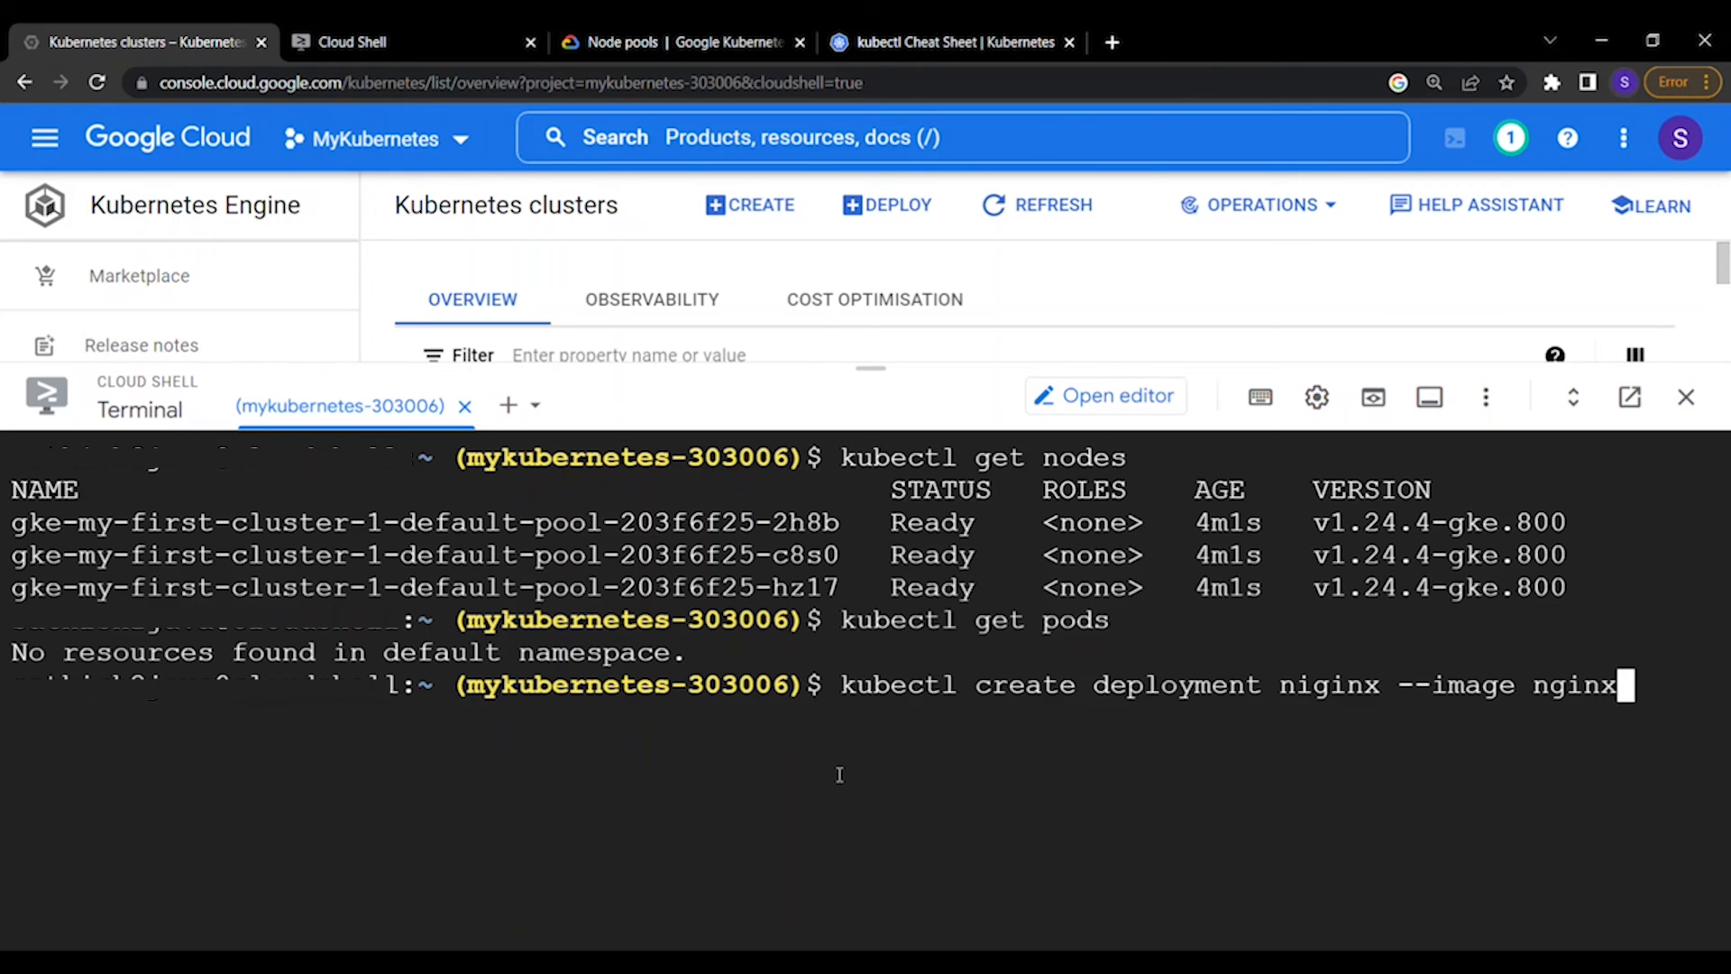
key("Return")
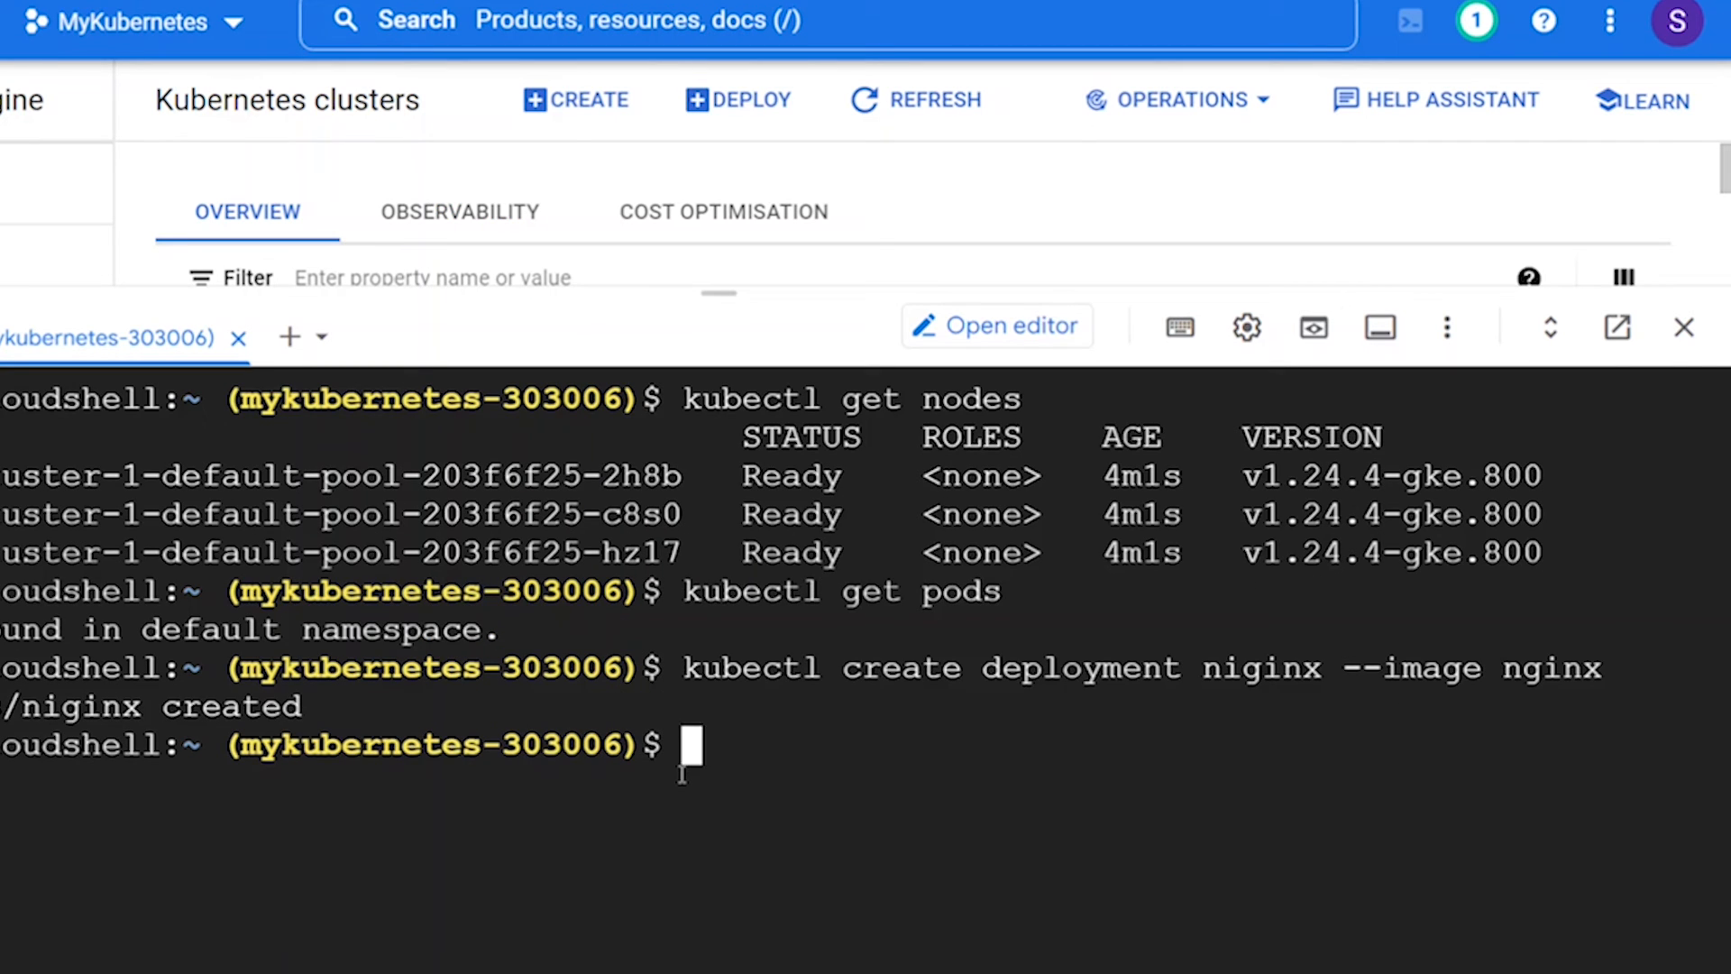
Rerun kubectl get pods after creating the deployment and examine the niginx pod's entry
key("Up")
key("Up")
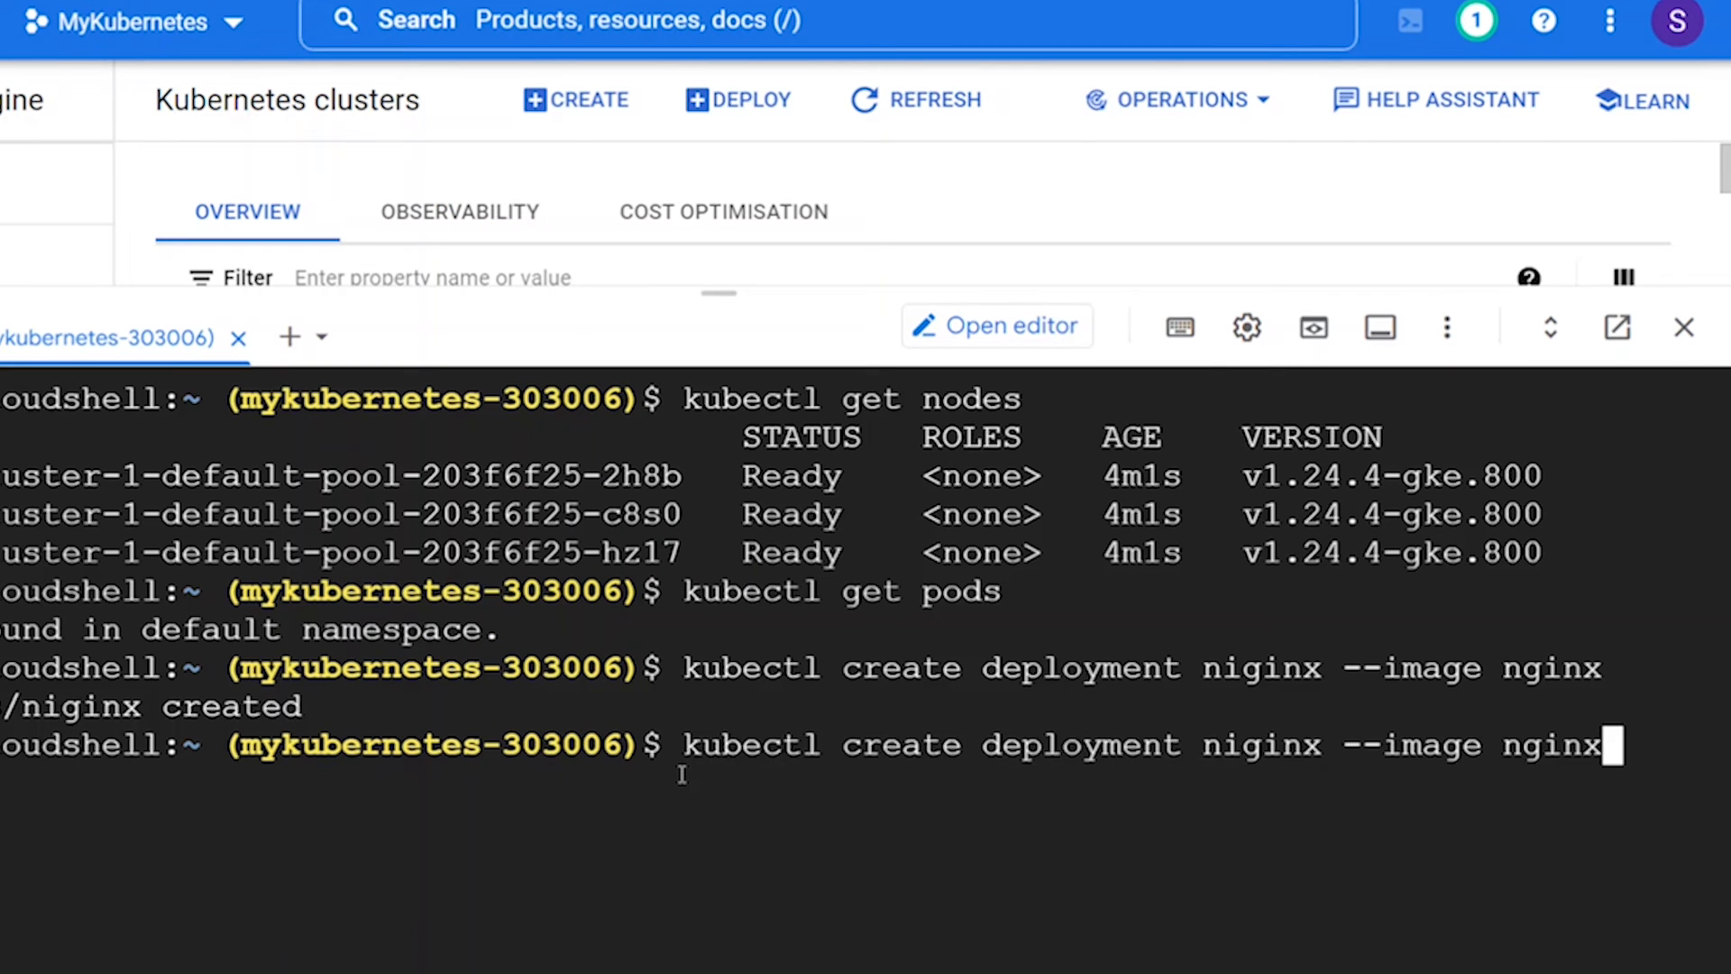
key("Return")
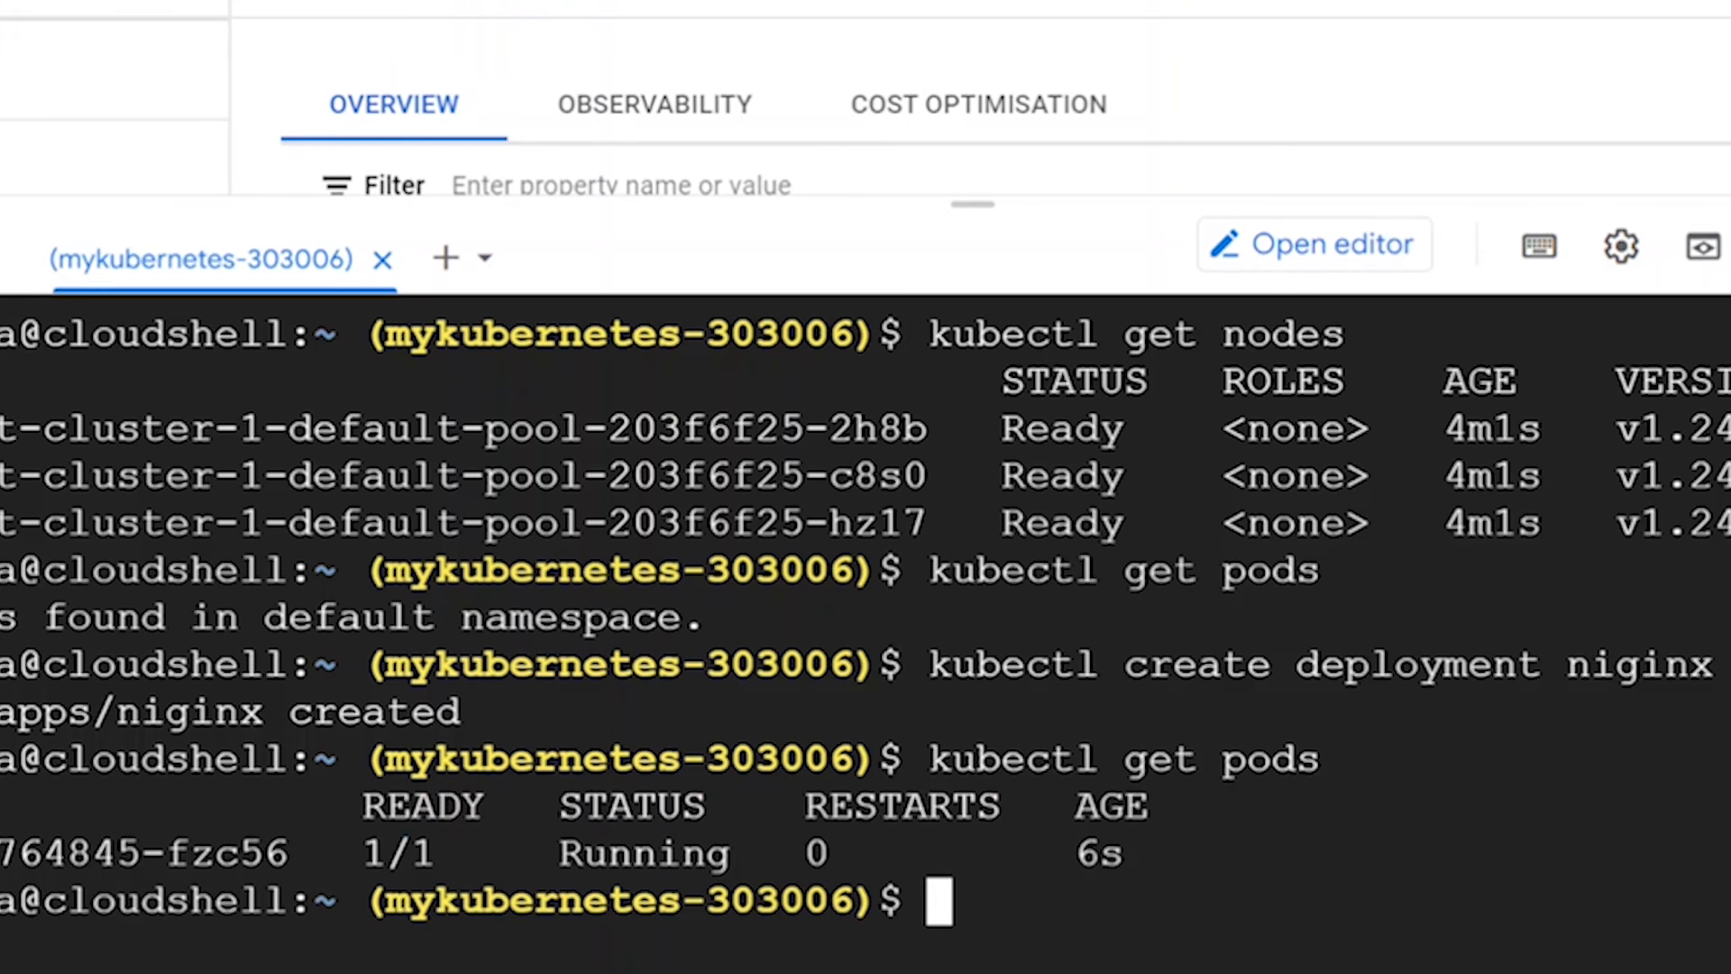
left_click_drag(2, 852, 264, 852)
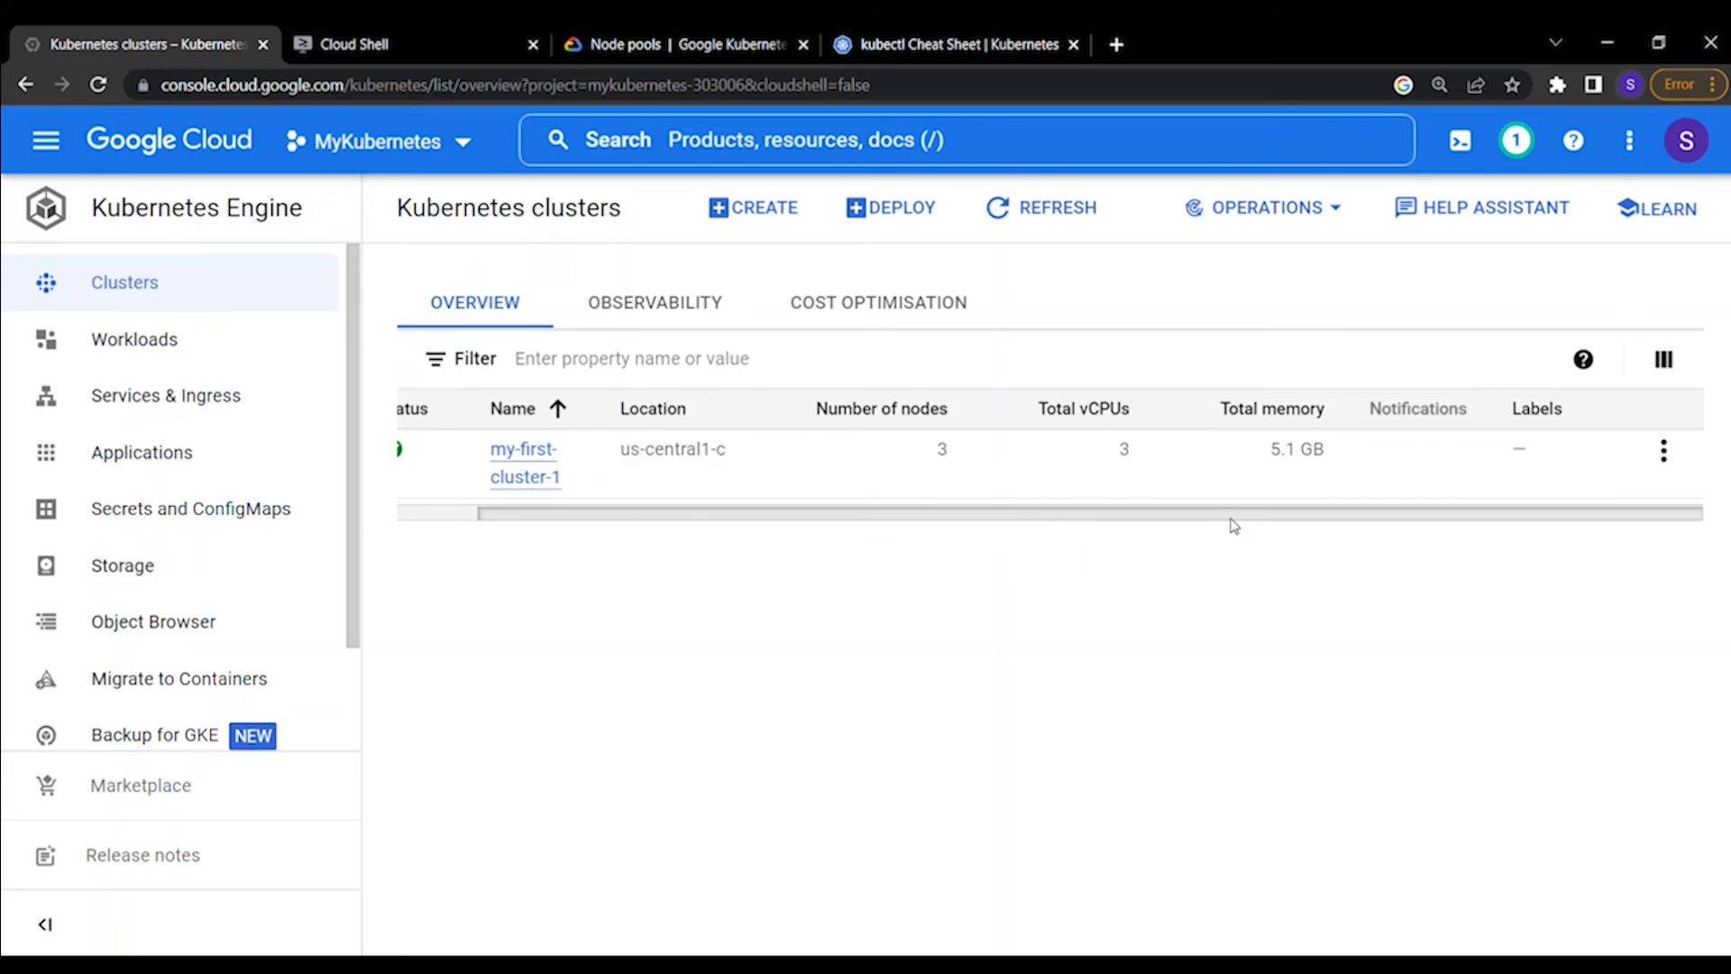
Review the row of my-first-cluster-1 in the clusters list and its available actions, without choosing any
scroll(1036, 518, "left", 2)
scroll(1278, 517, "right", 2)
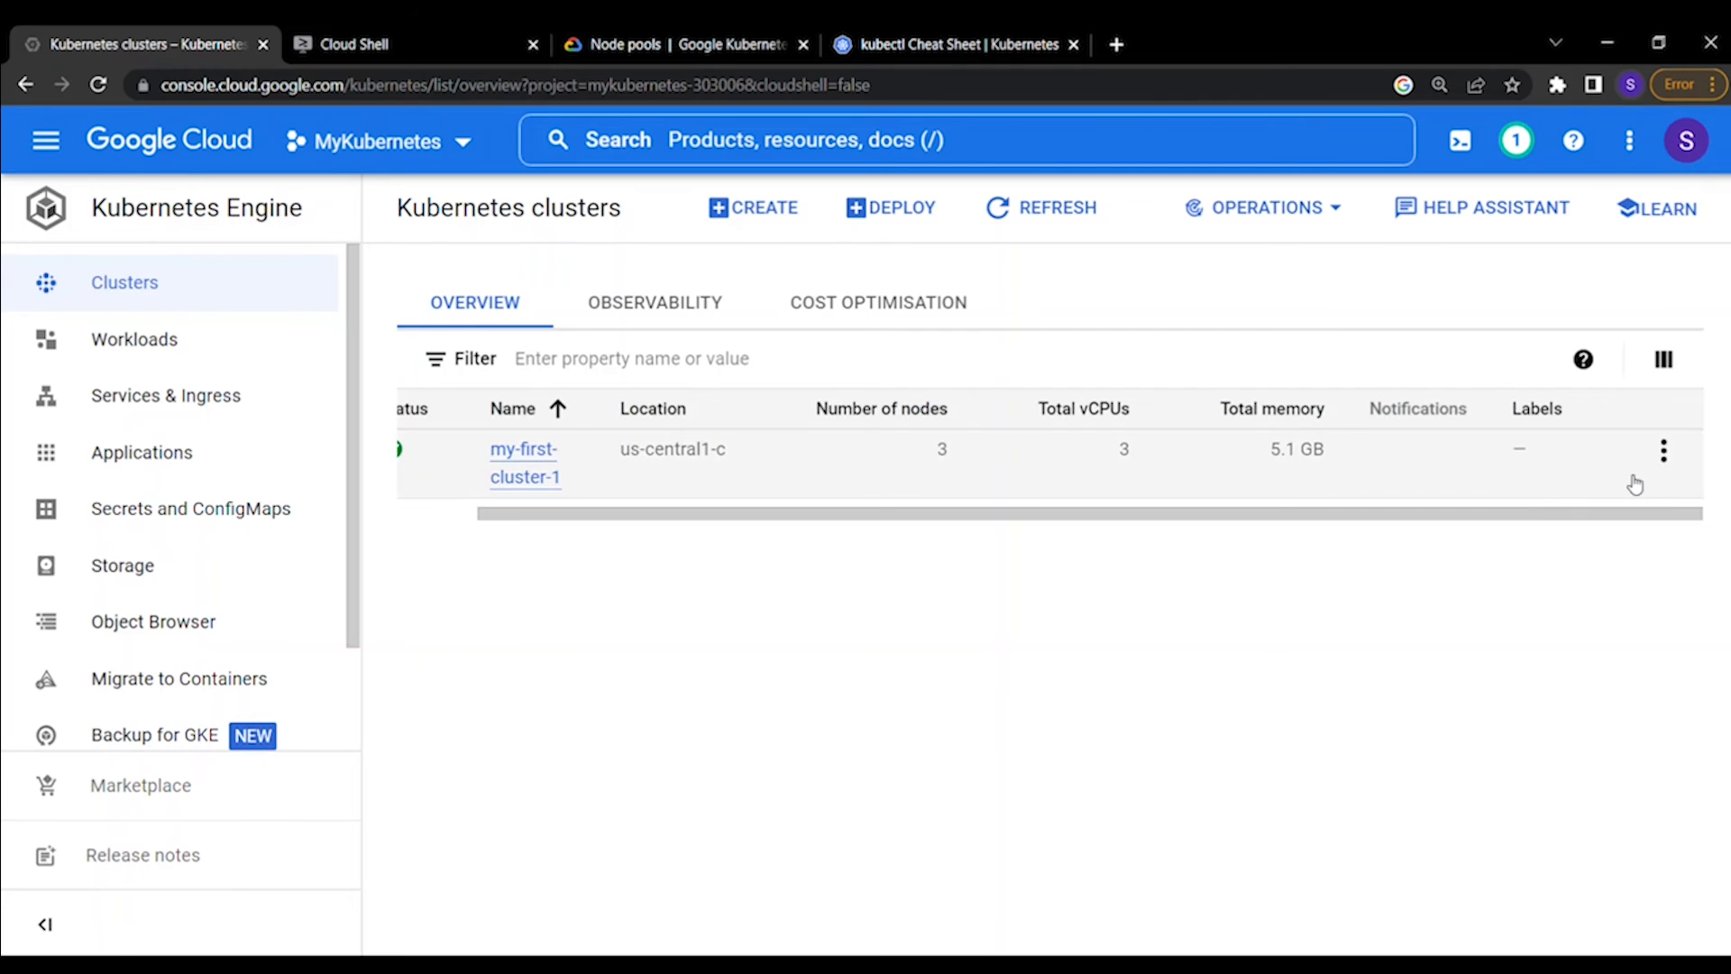
left_click(1664, 451)
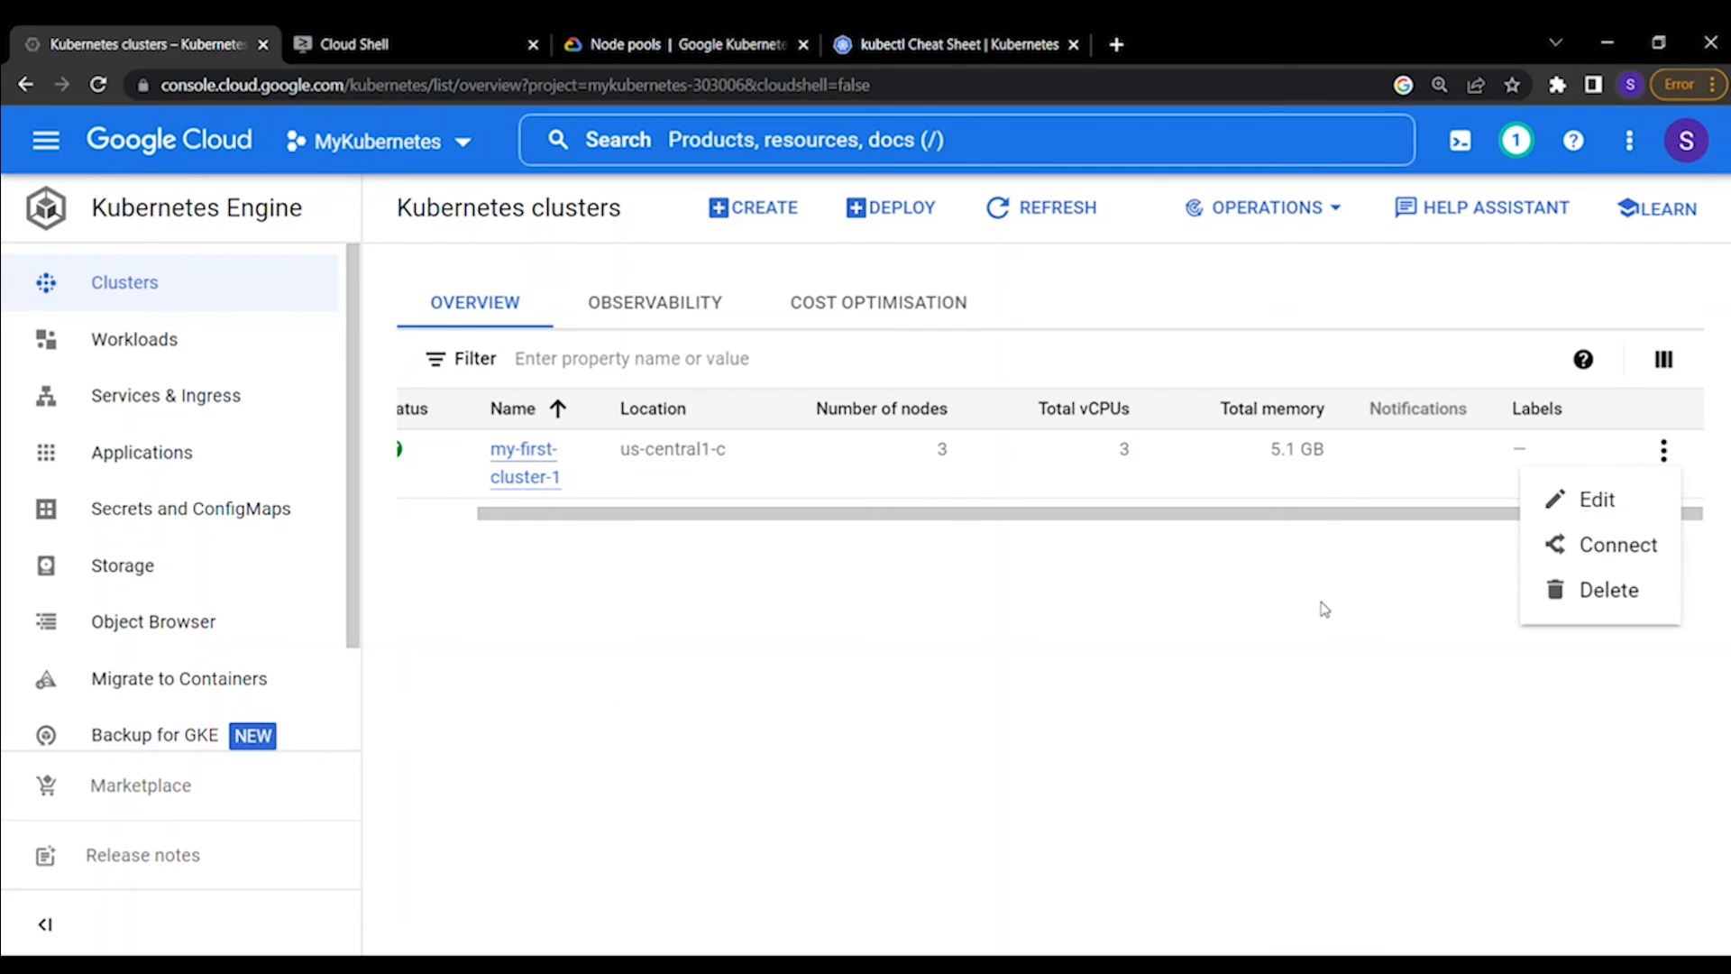
left_click(1479, 555)
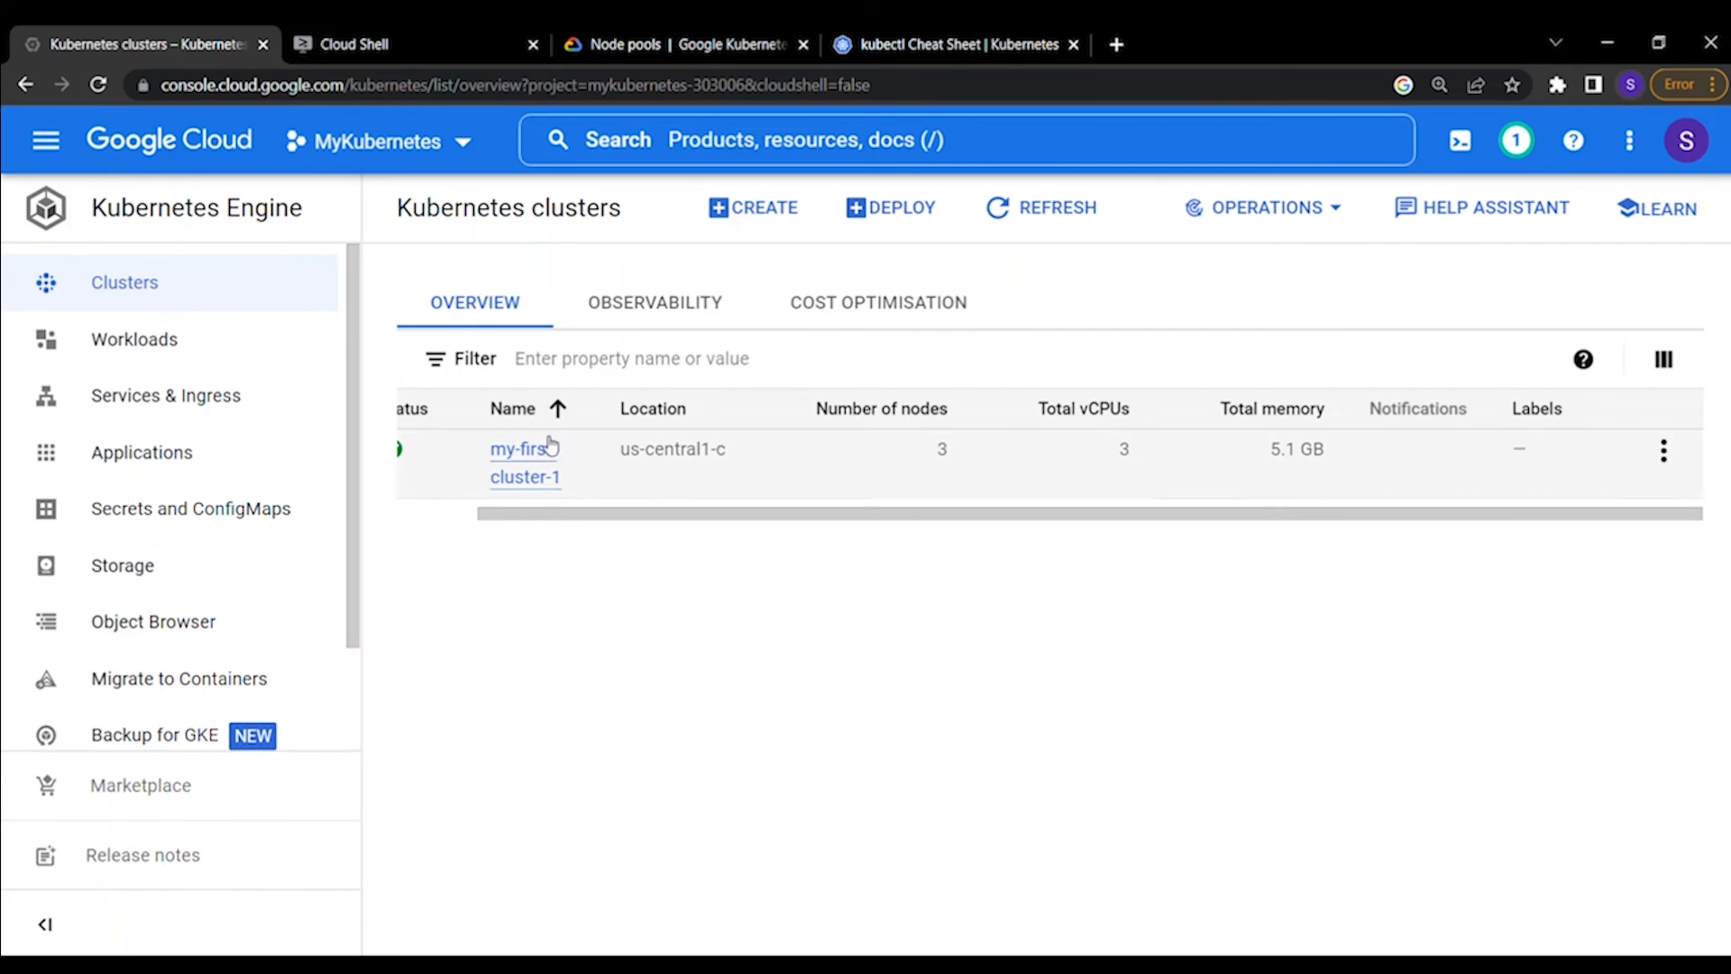
left_click(1664, 451)
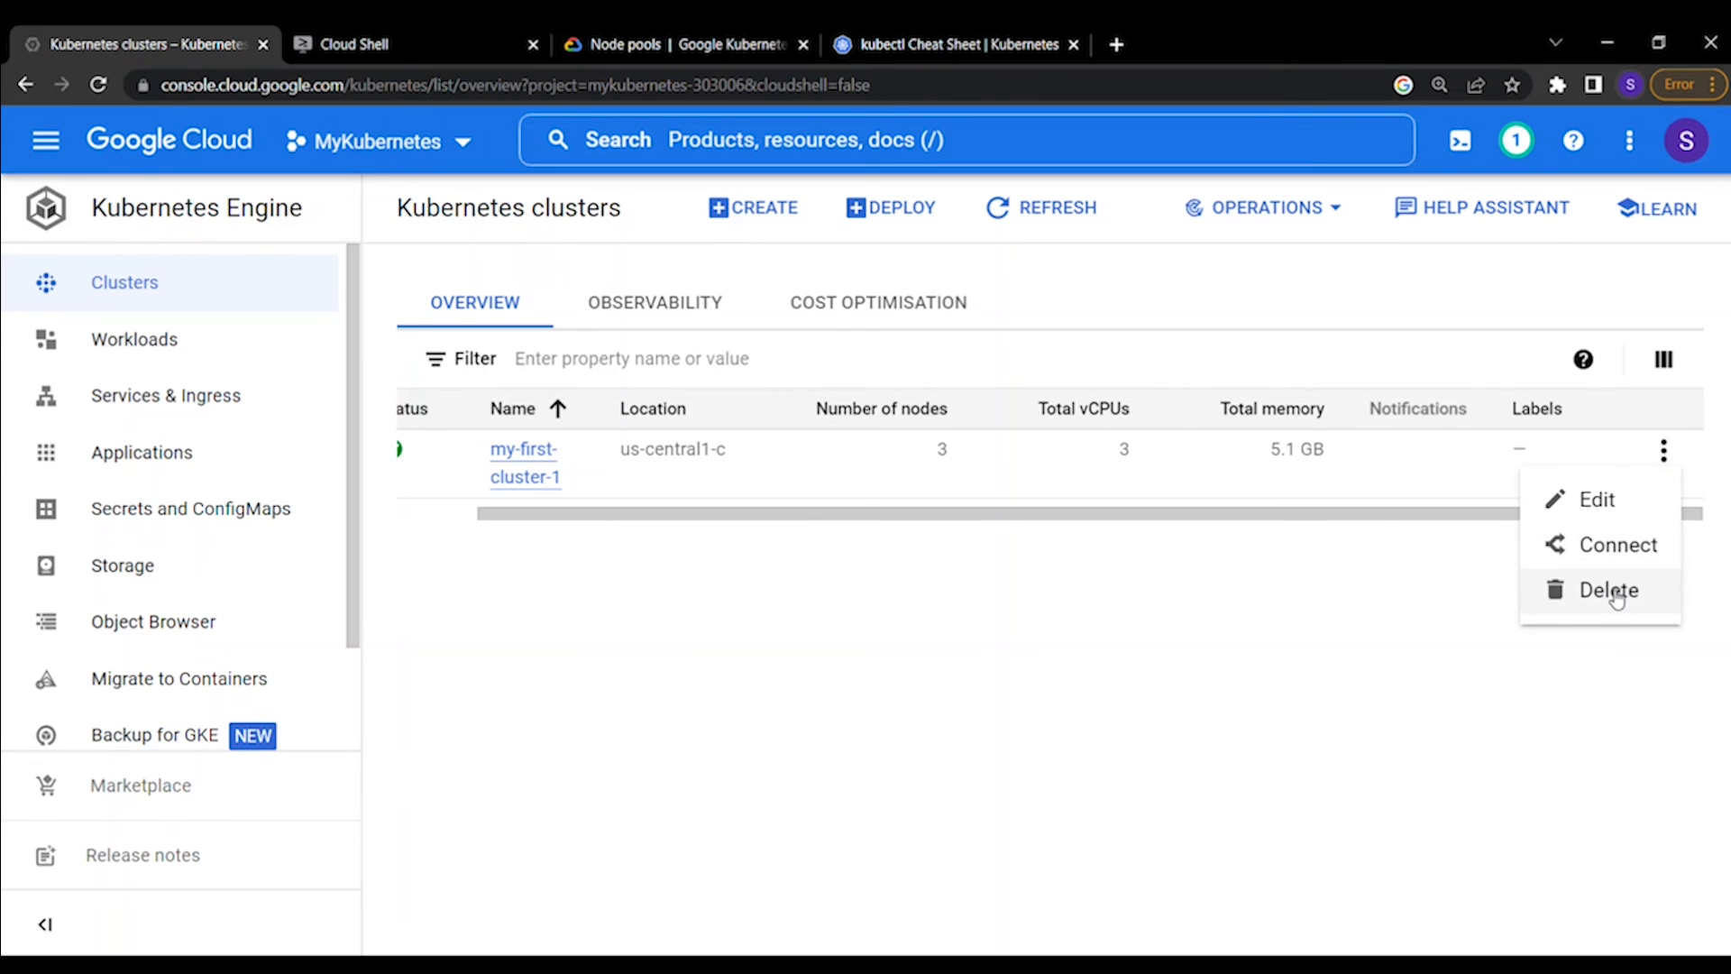
left_click(657, 676)
Open the niginx deployment from the cluster's workloads and examine its overview, active revisions, managed pods and exposing services
left_click(180, 346)
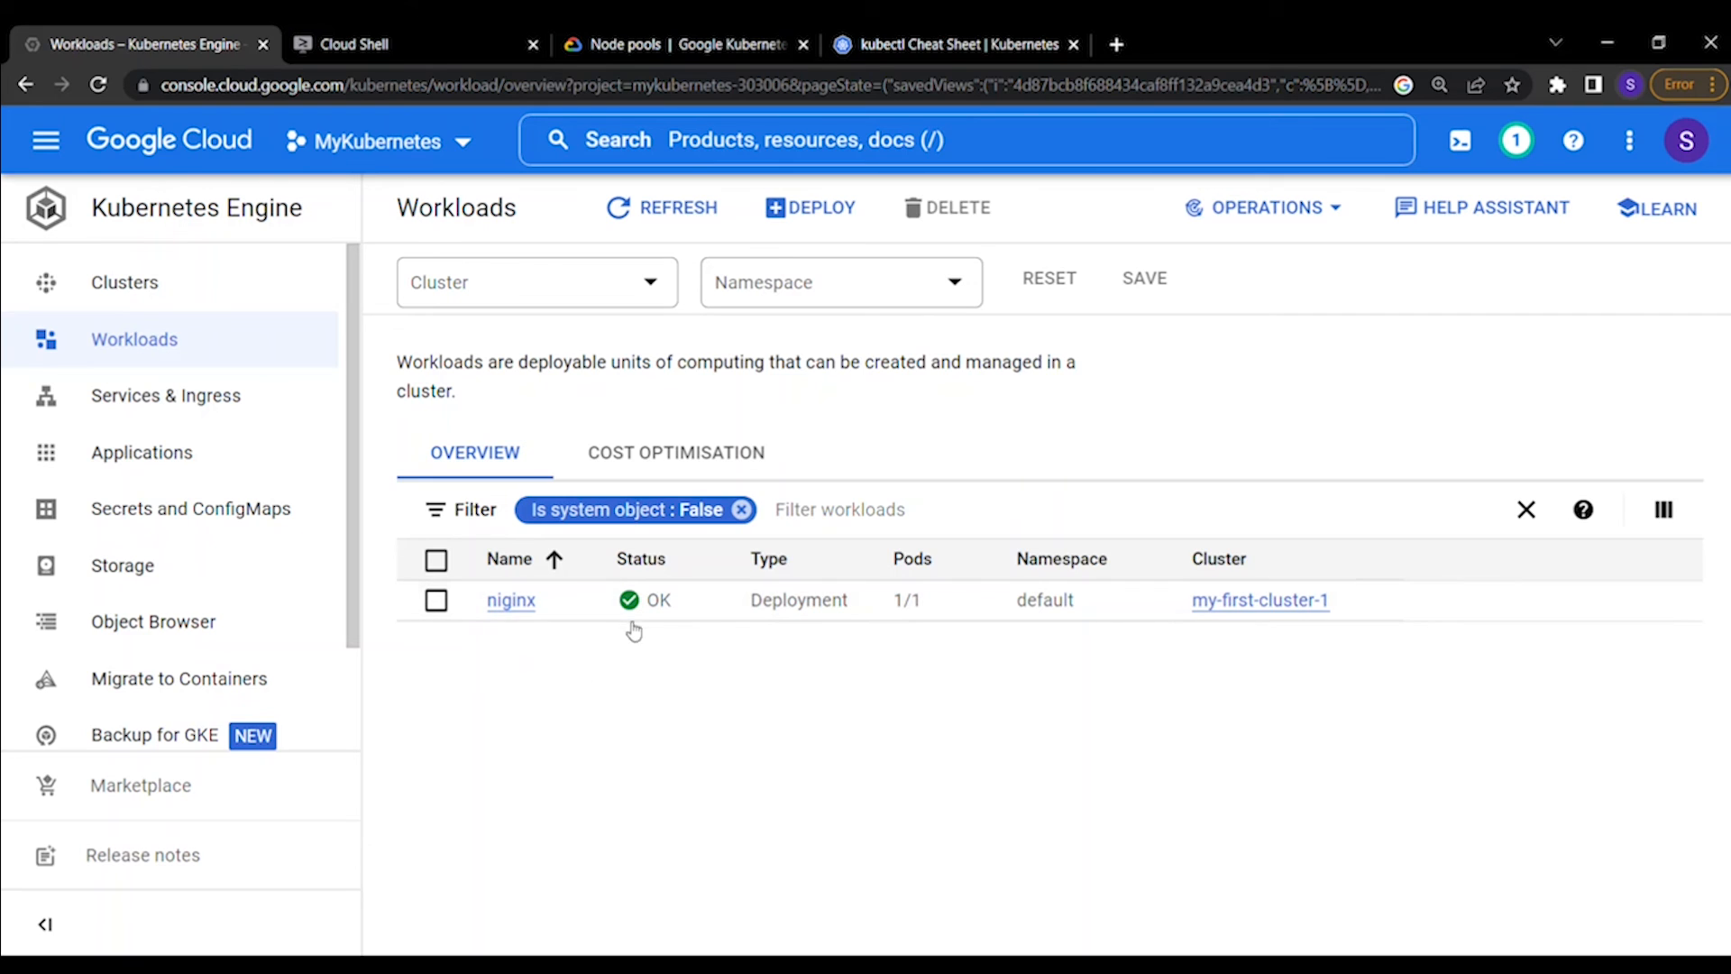
left_click(512, 601)
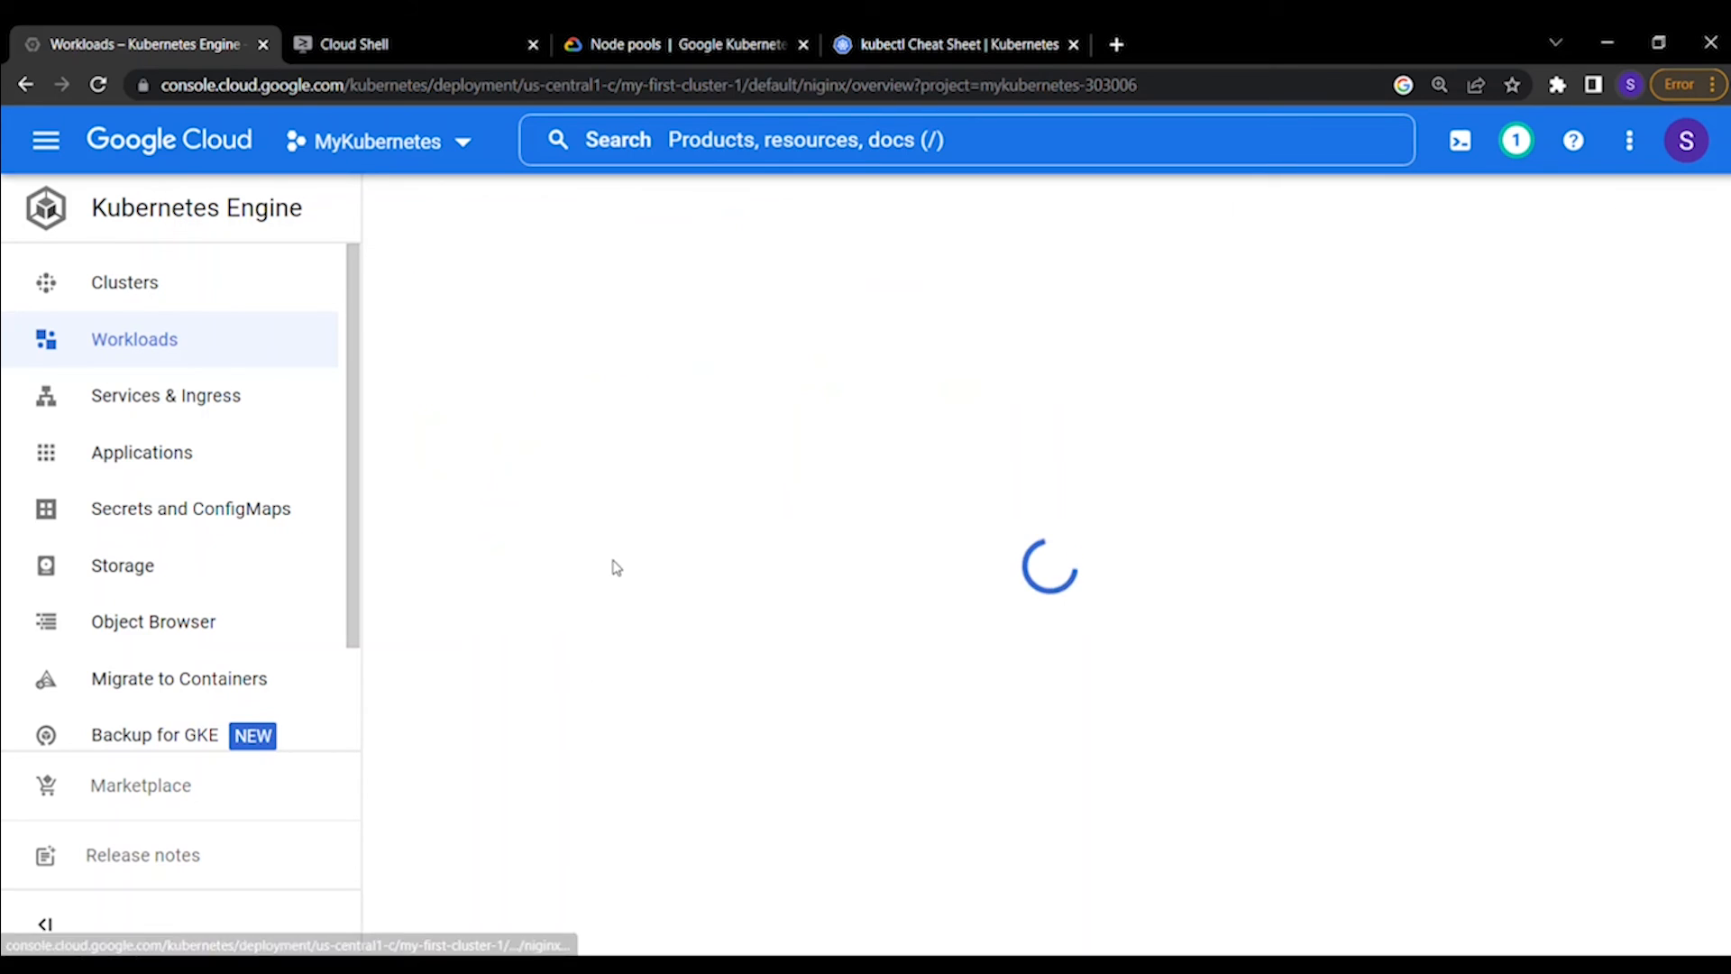
scroll(714, 619, "down", 1)
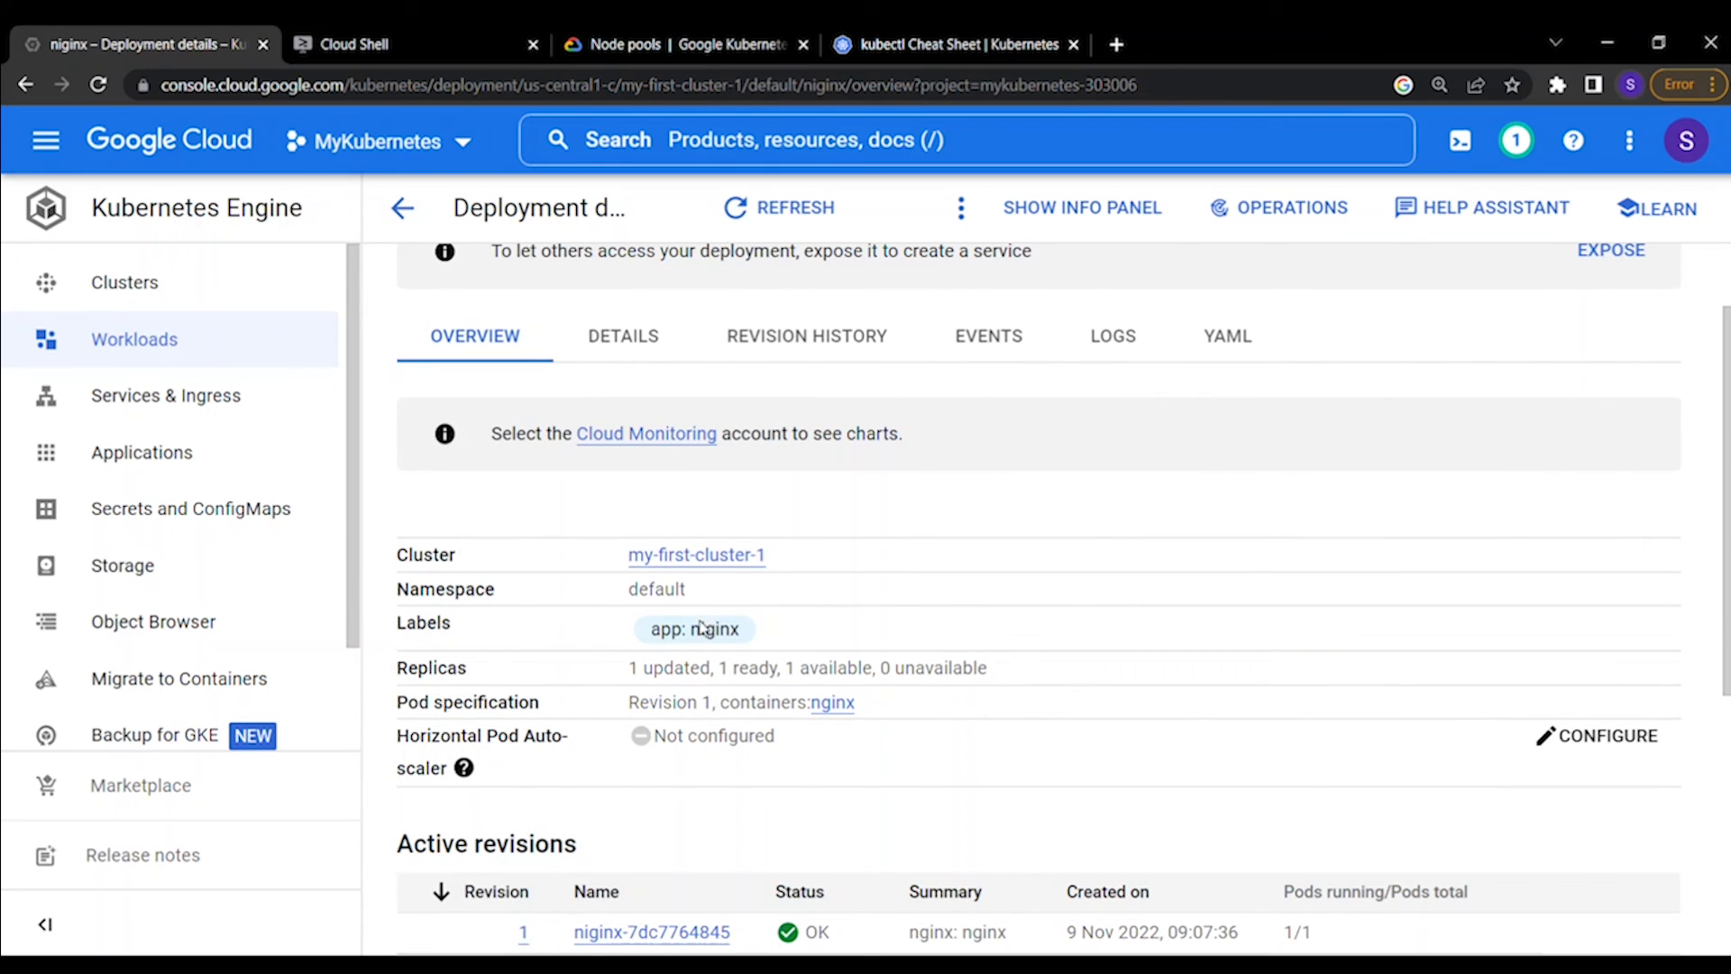
scroll(707, 624, "down", 5)
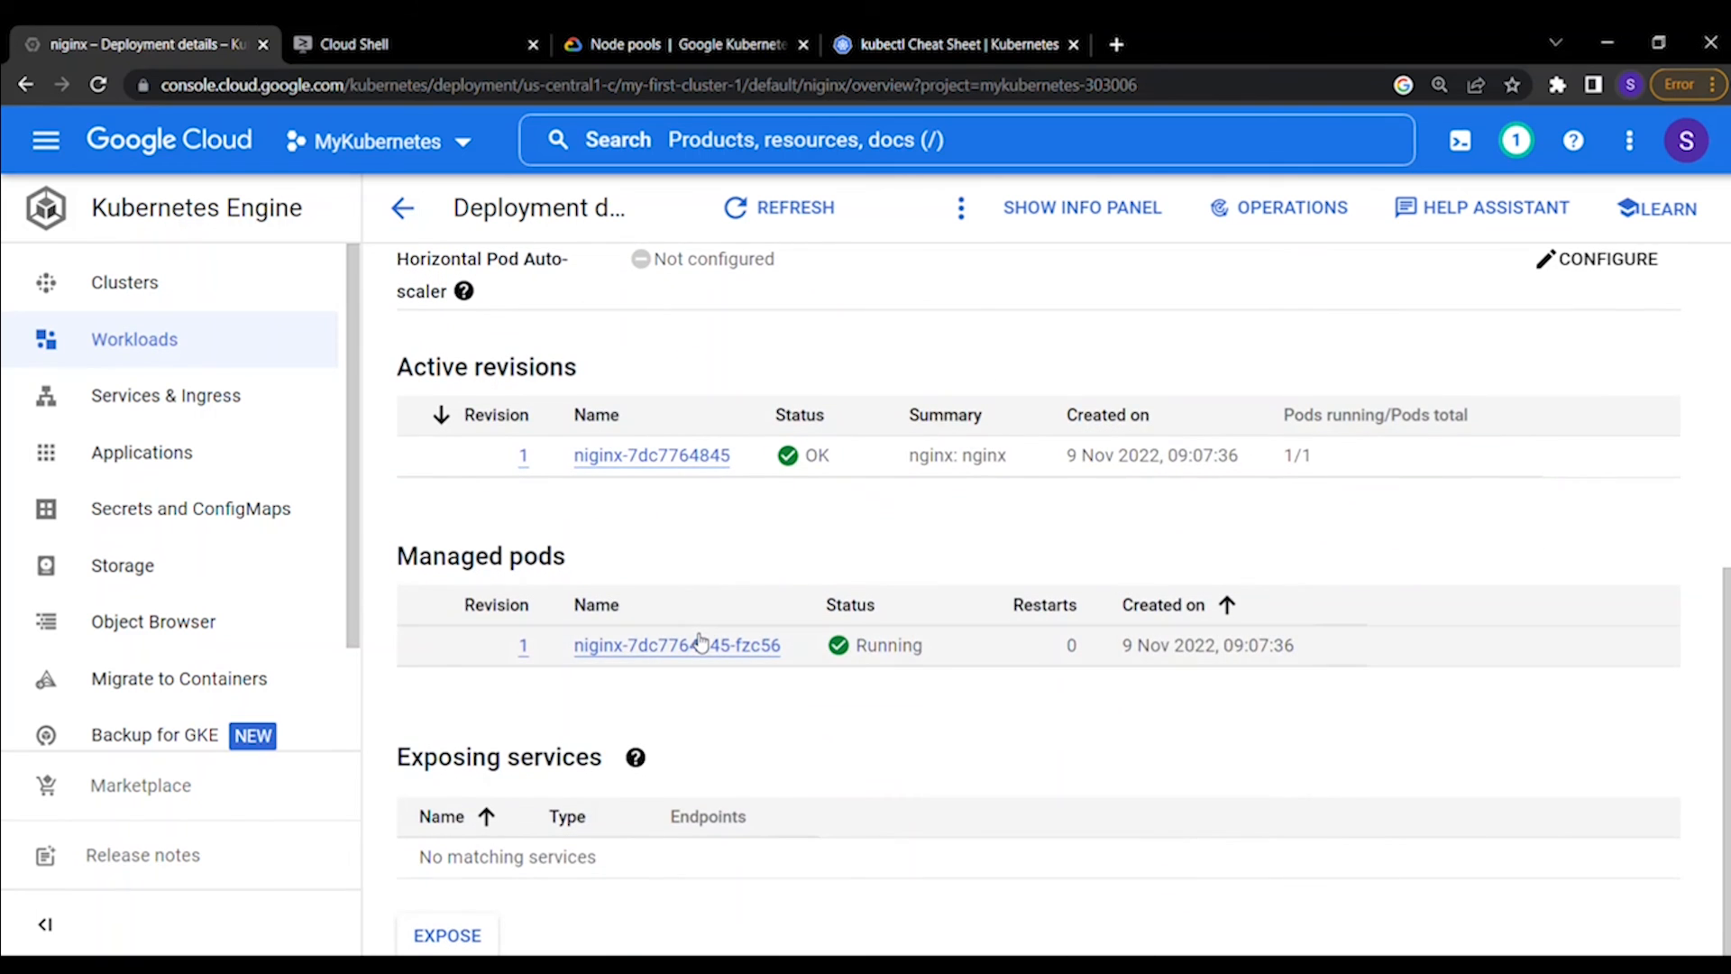
scroll(702, 641, "up", 3)
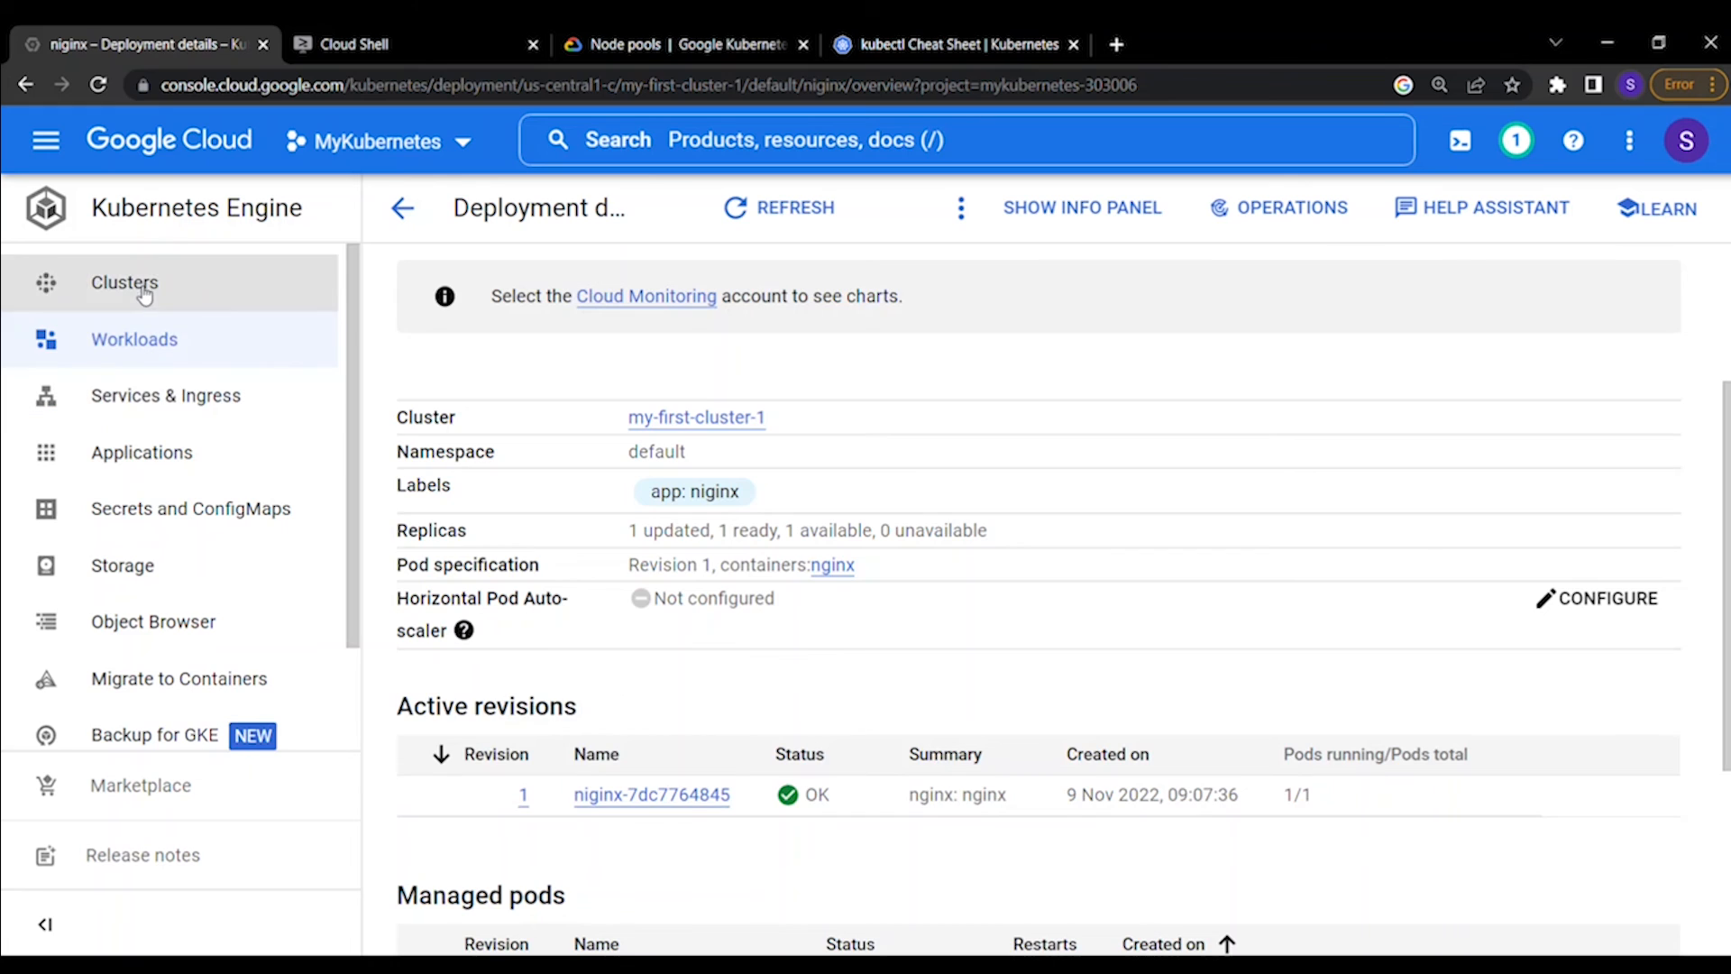
Delete the cluster my-first-cluster-1 from the Kubernetes clusters list, confirming the deletion with the cluster name my-first-cluster-1
left_click(113, 281)
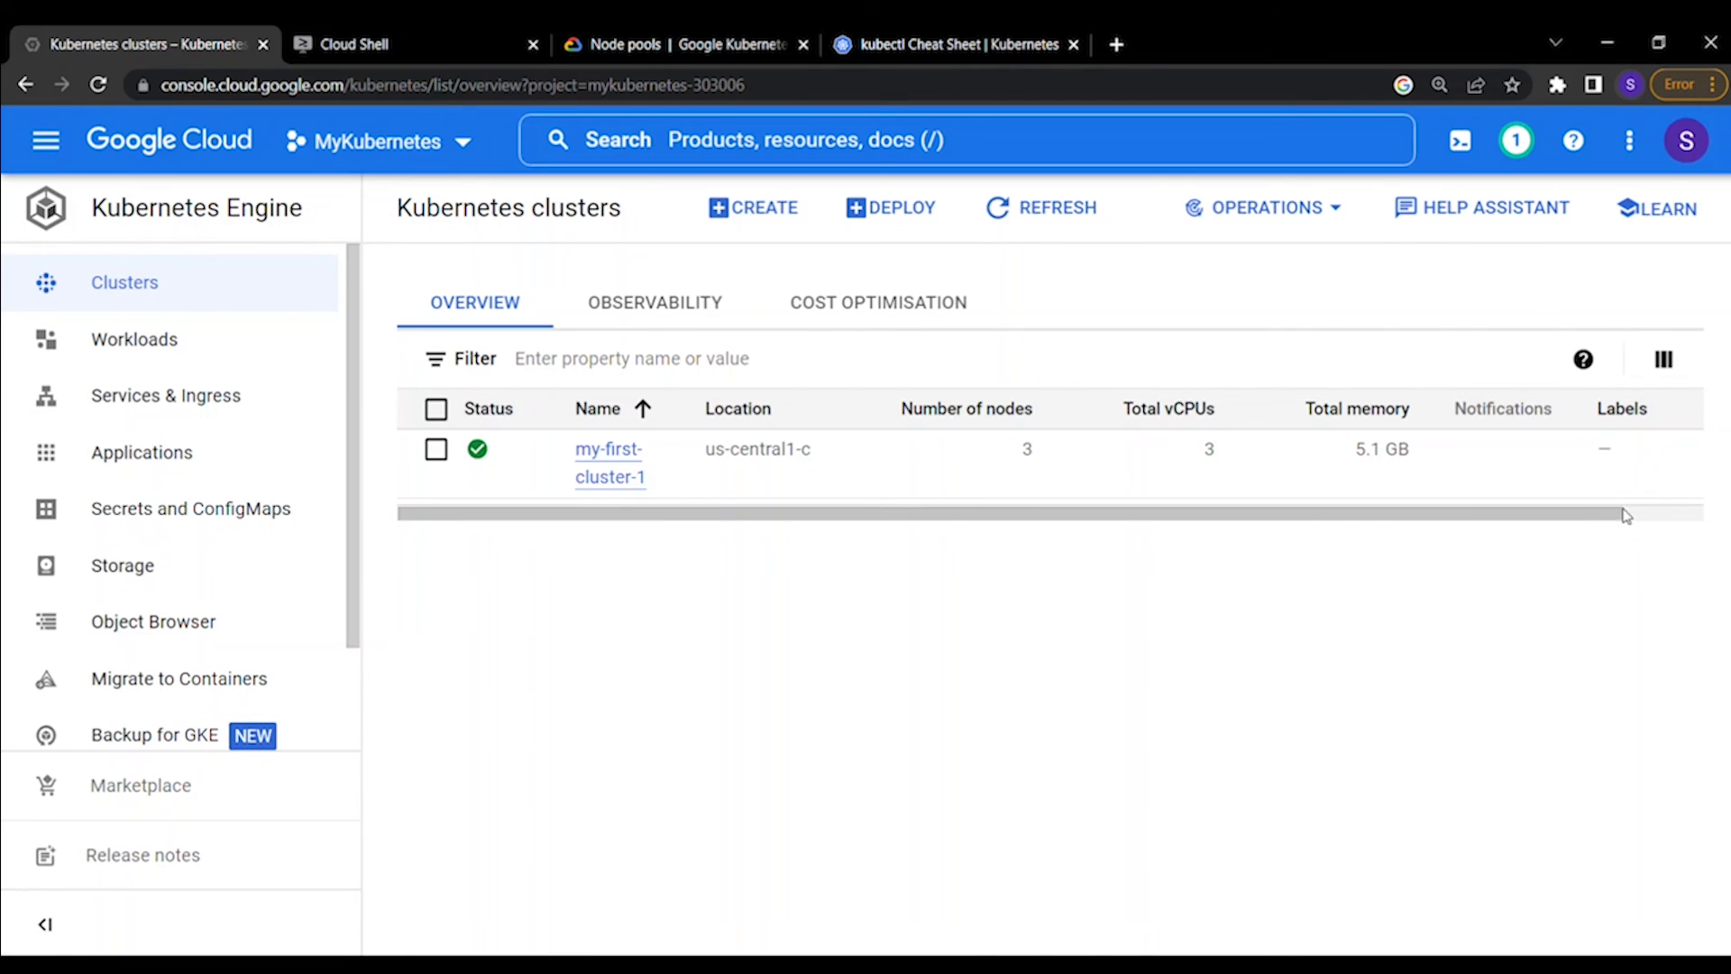
scroll(1626, 515, "right", 2)
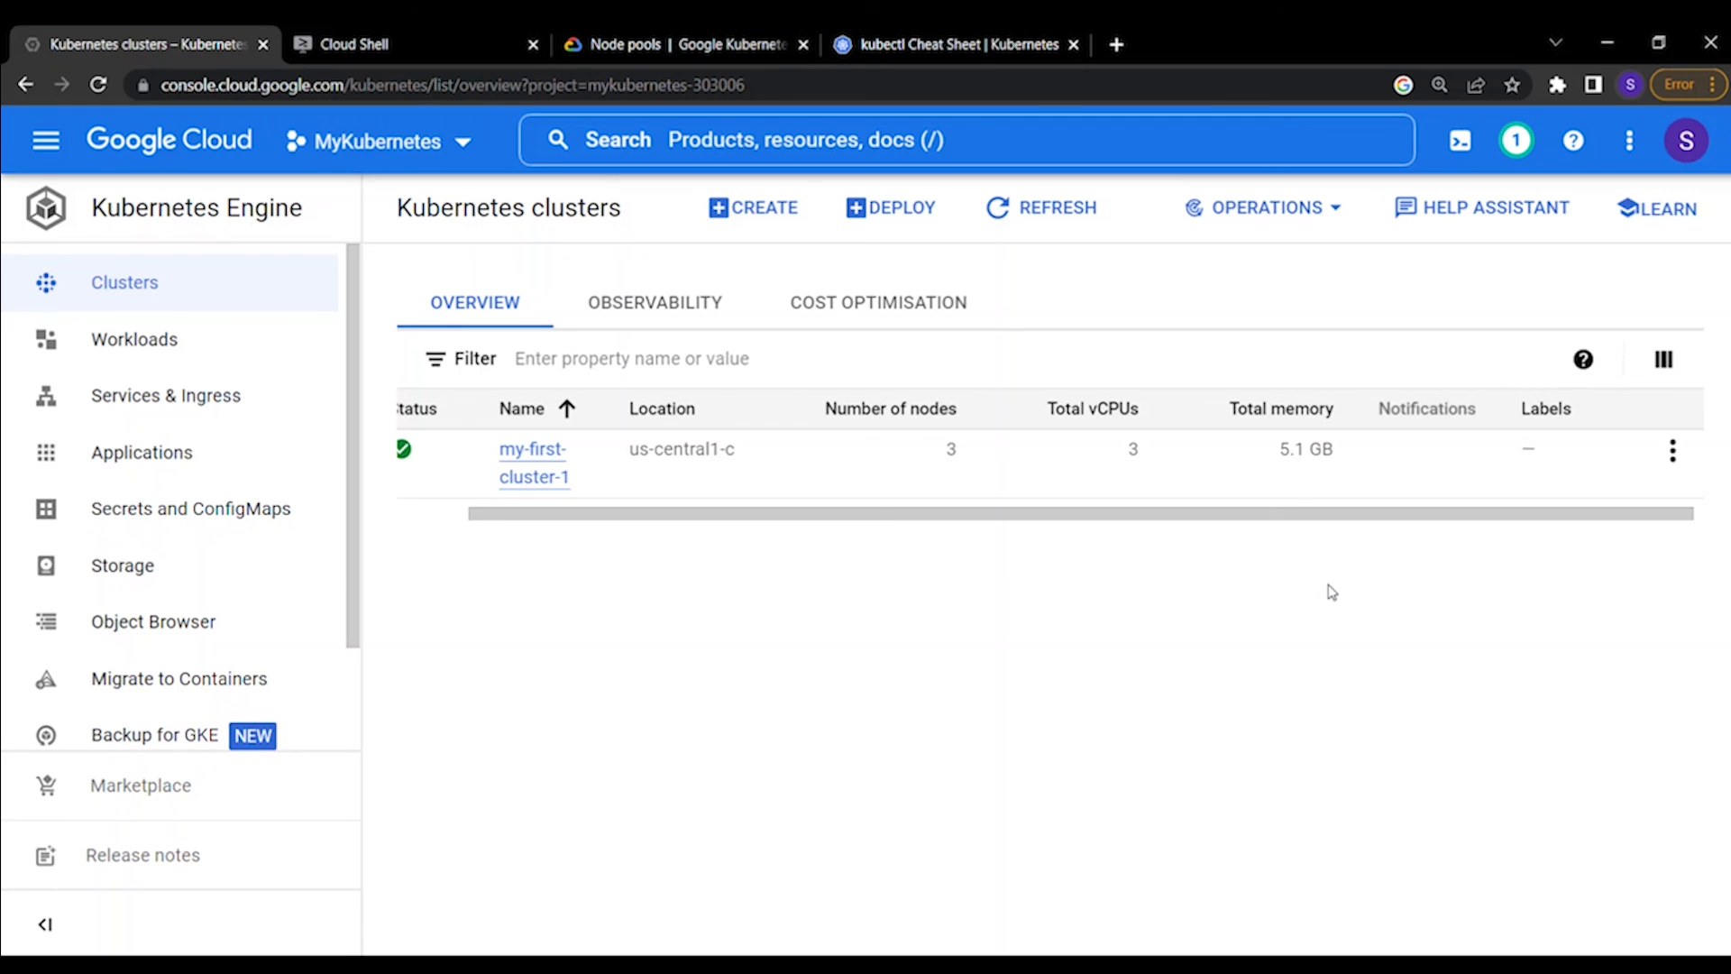
left_click(1673, 450)
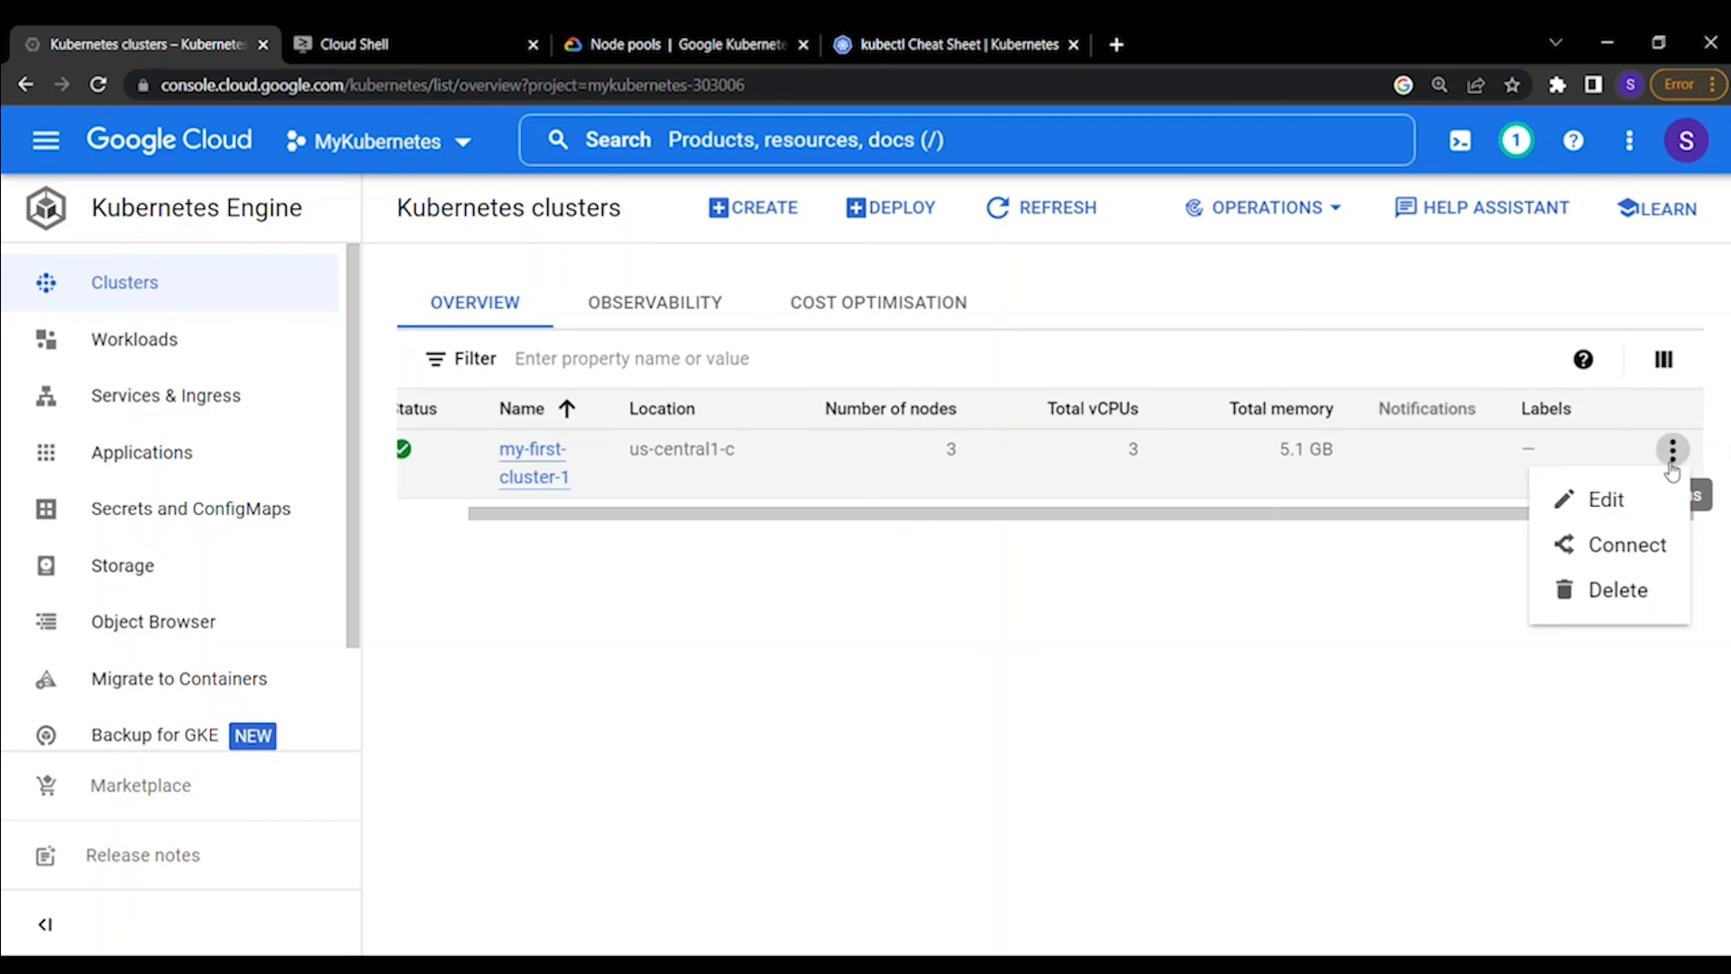
left_click(1593, 592)
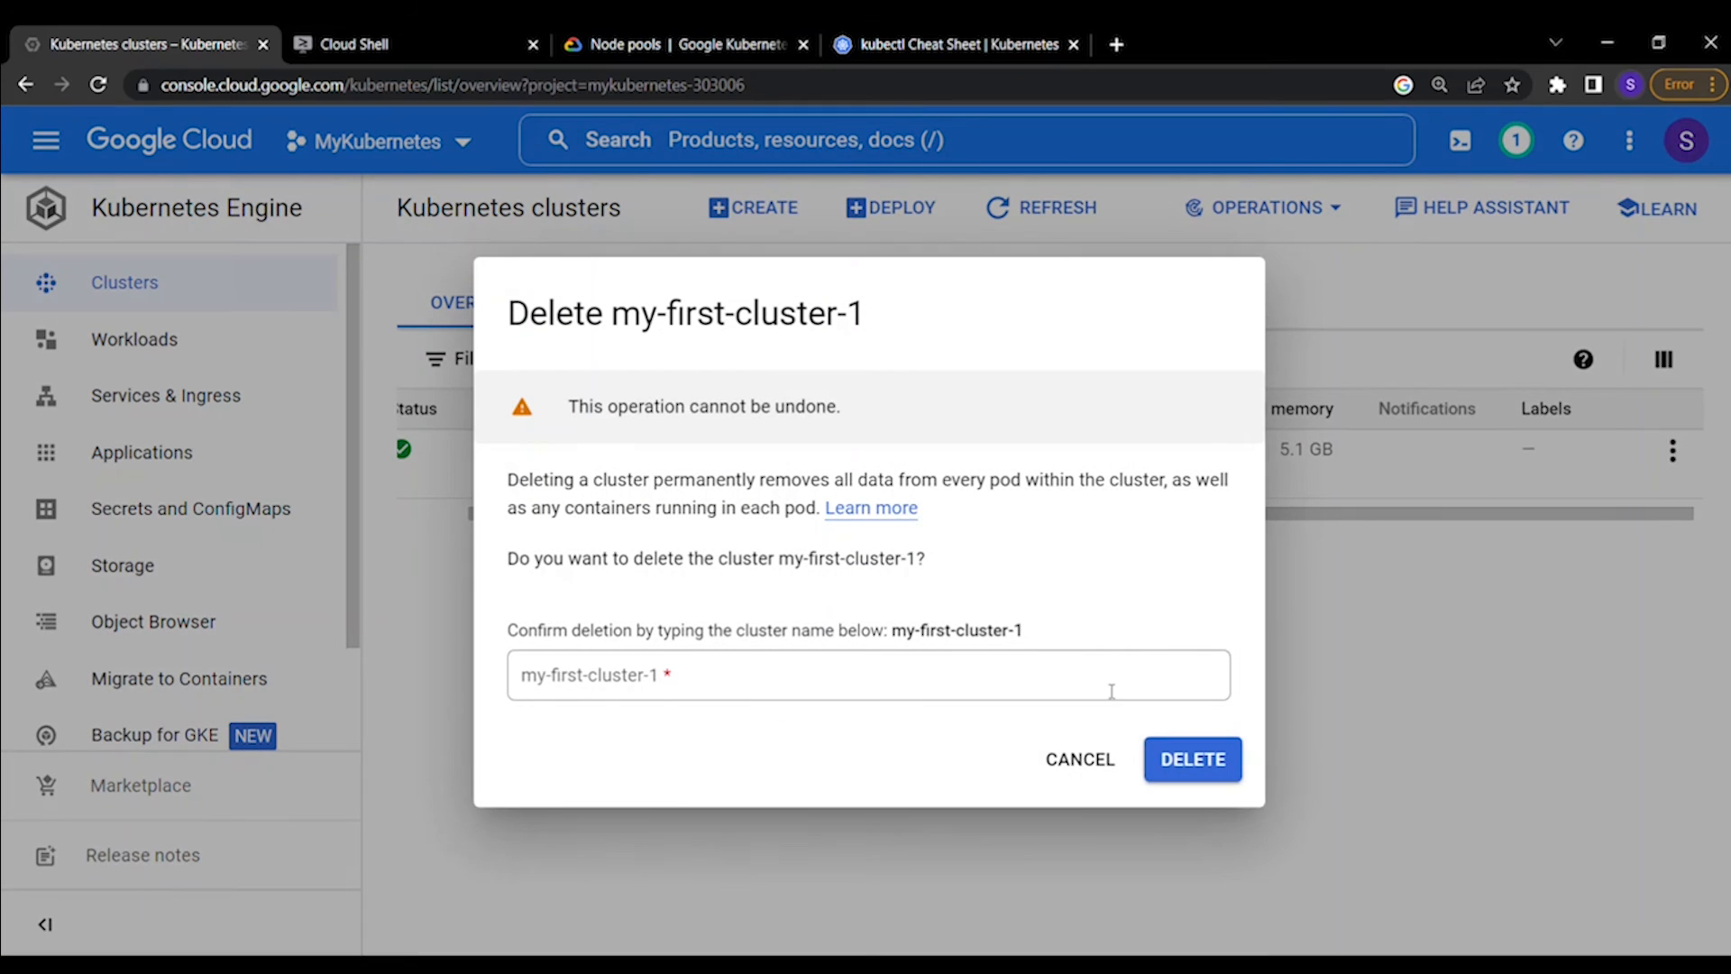
left_click_drag(780, 560, 907, 560)
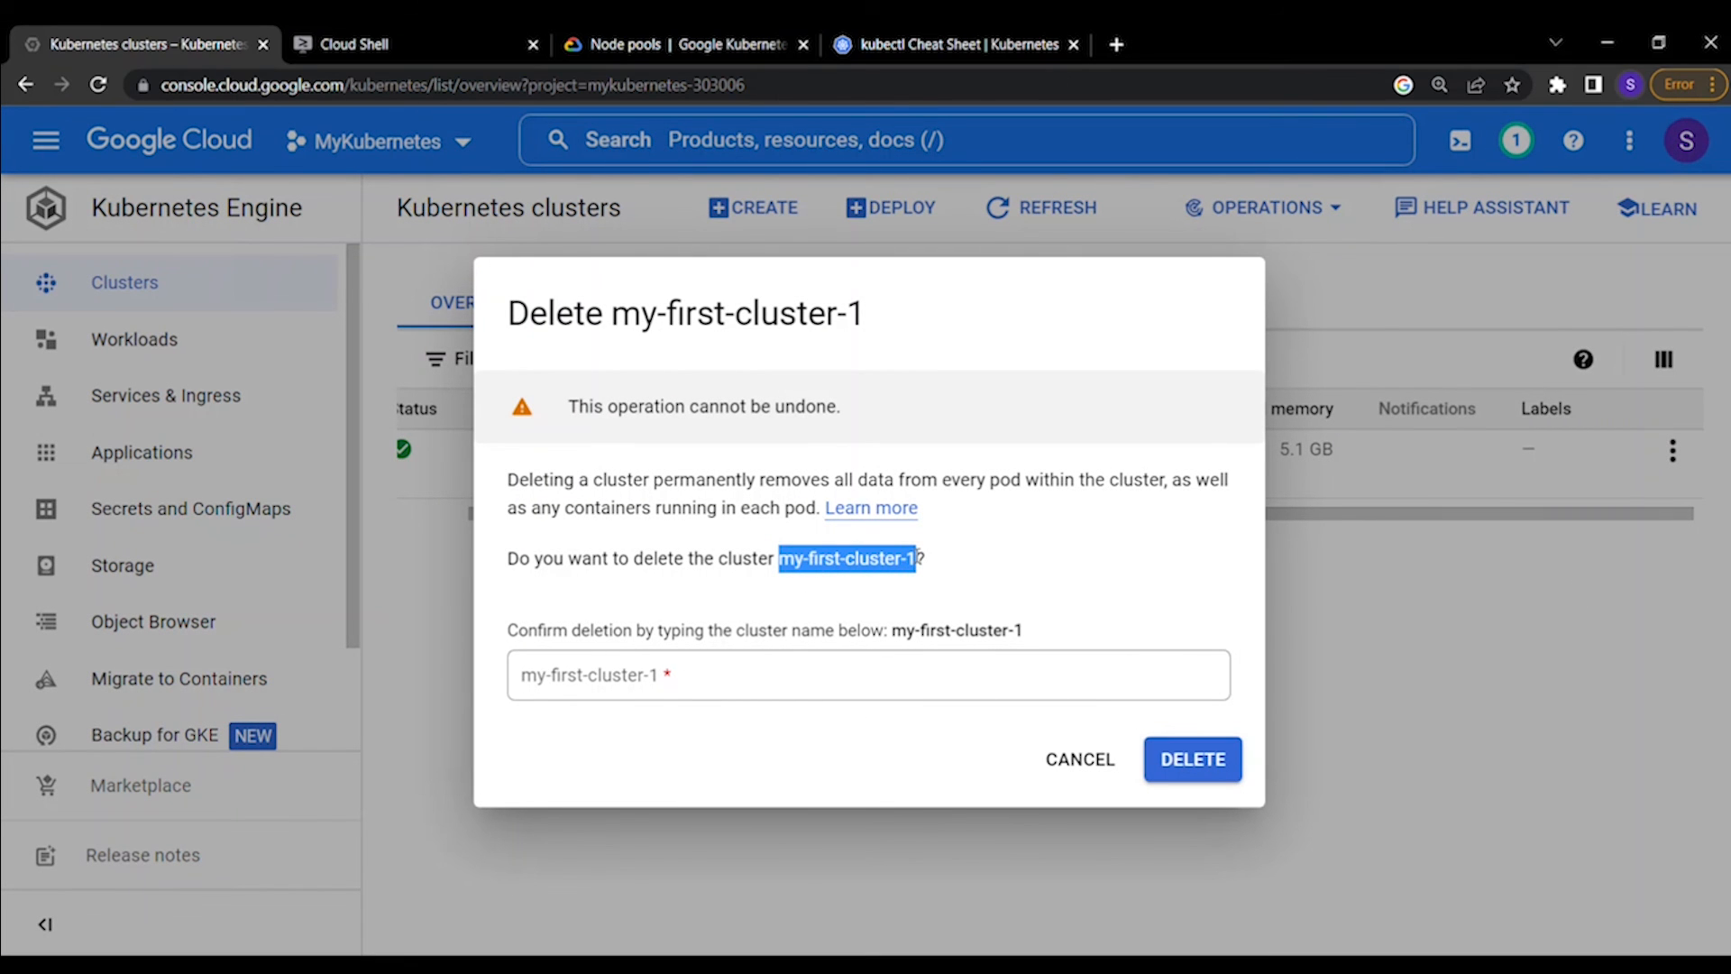
left_click(723, 667)
type("my-first-cluster-1")
left_click(1195, 774)
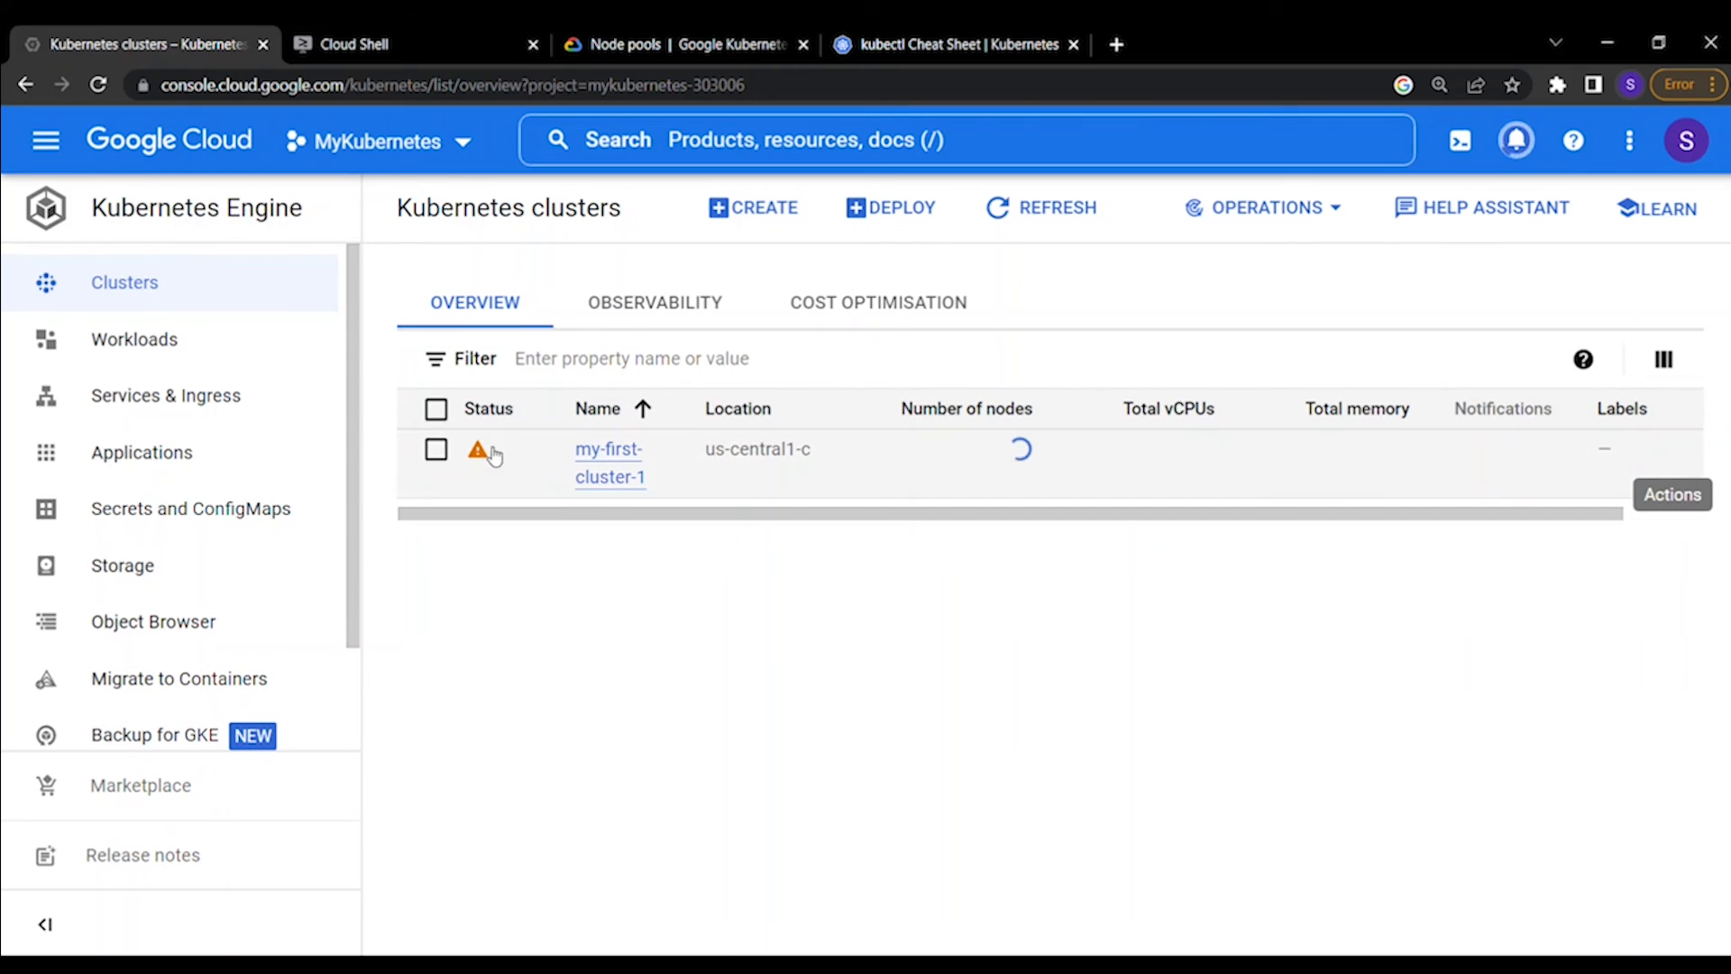
mouse_move(487, 460)
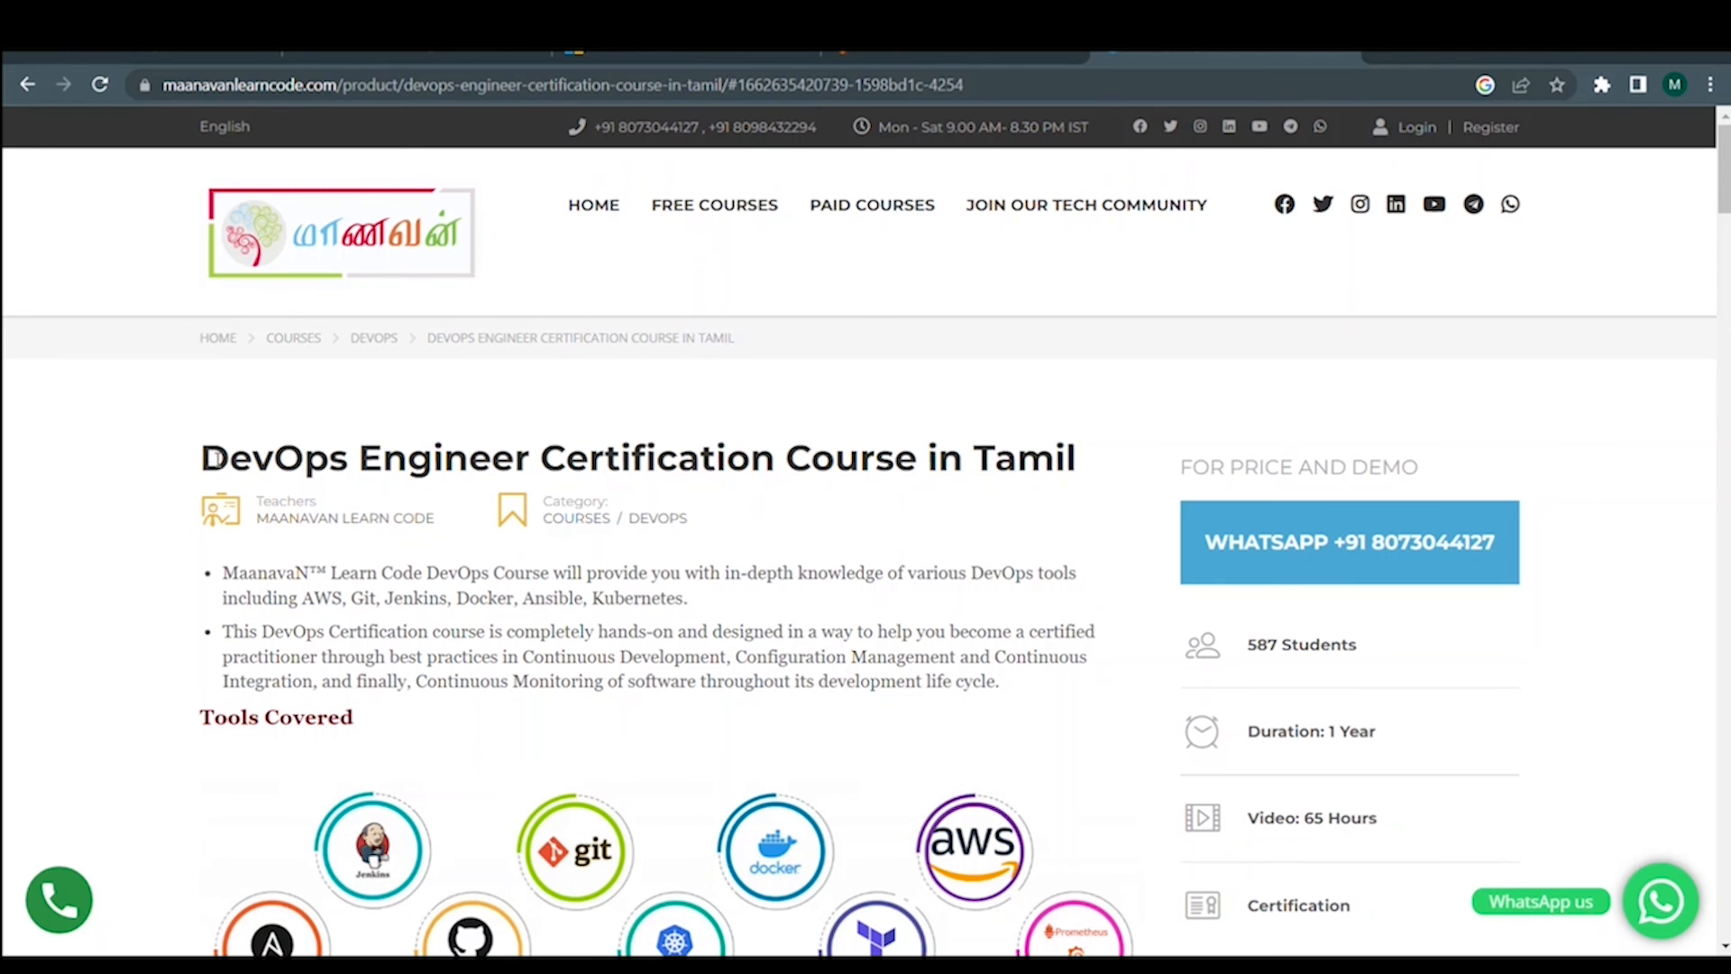
Examine the DevOps Engineer Certification Course in Tamil page, including its covered tools, Docker lesson list and course brochure
left_click_drag(204, 459, 902, 461)
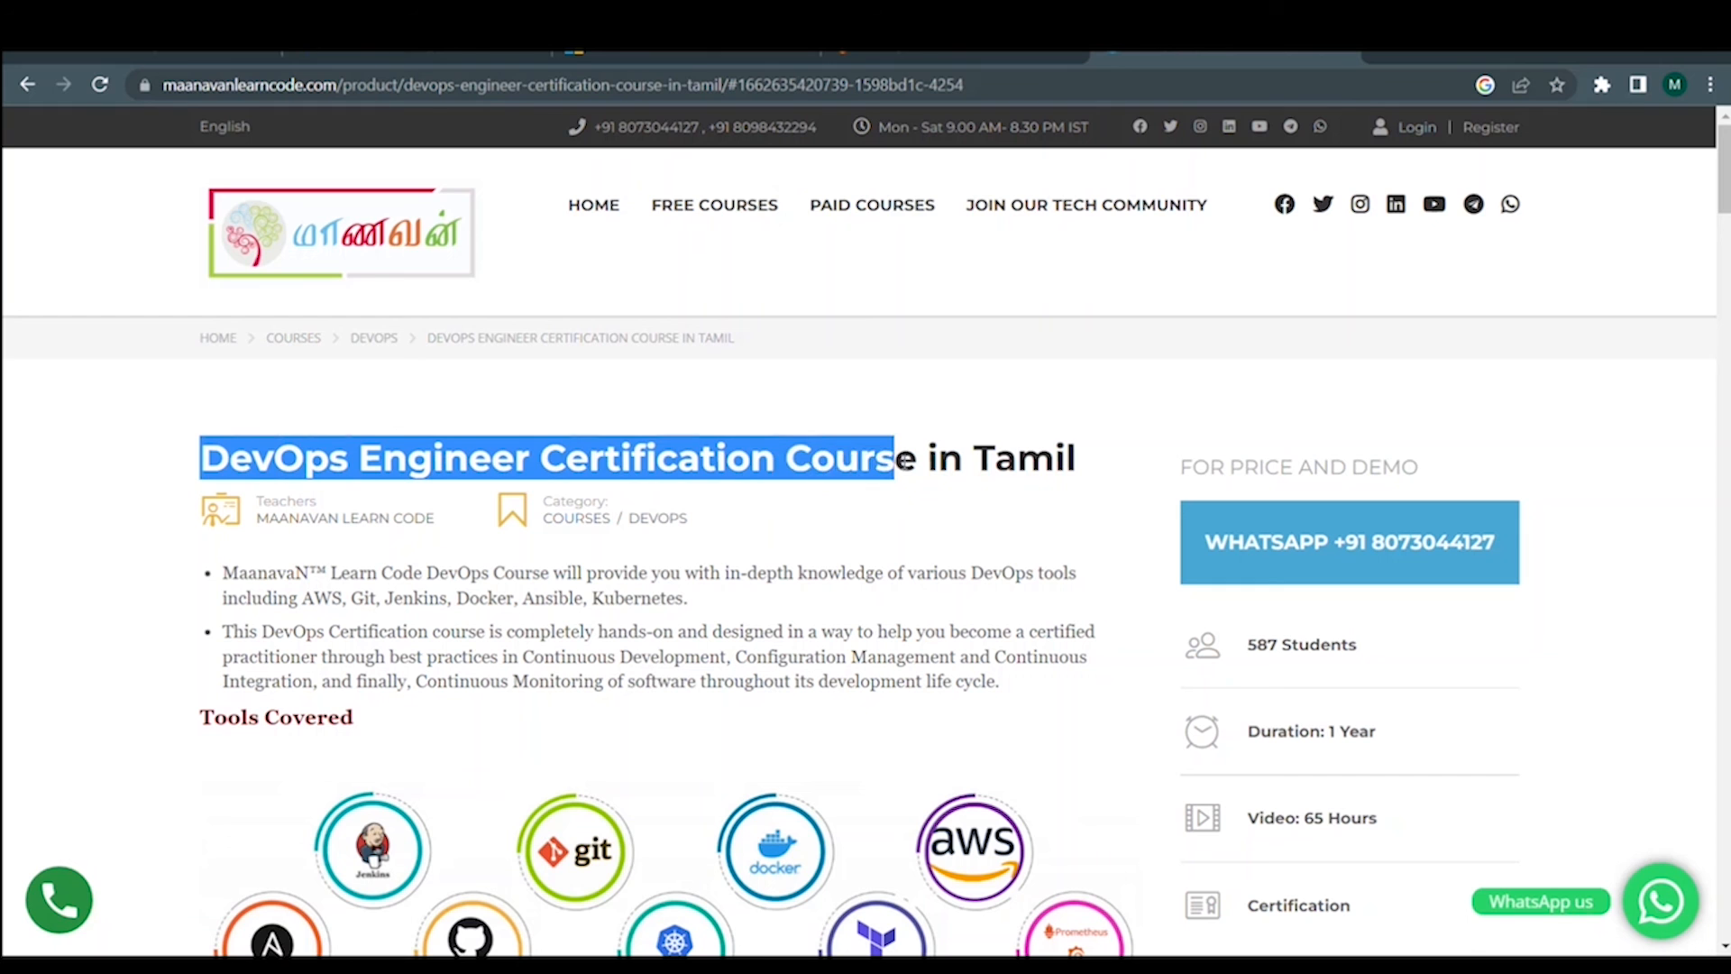
scroll(904, 461, "down", 8)
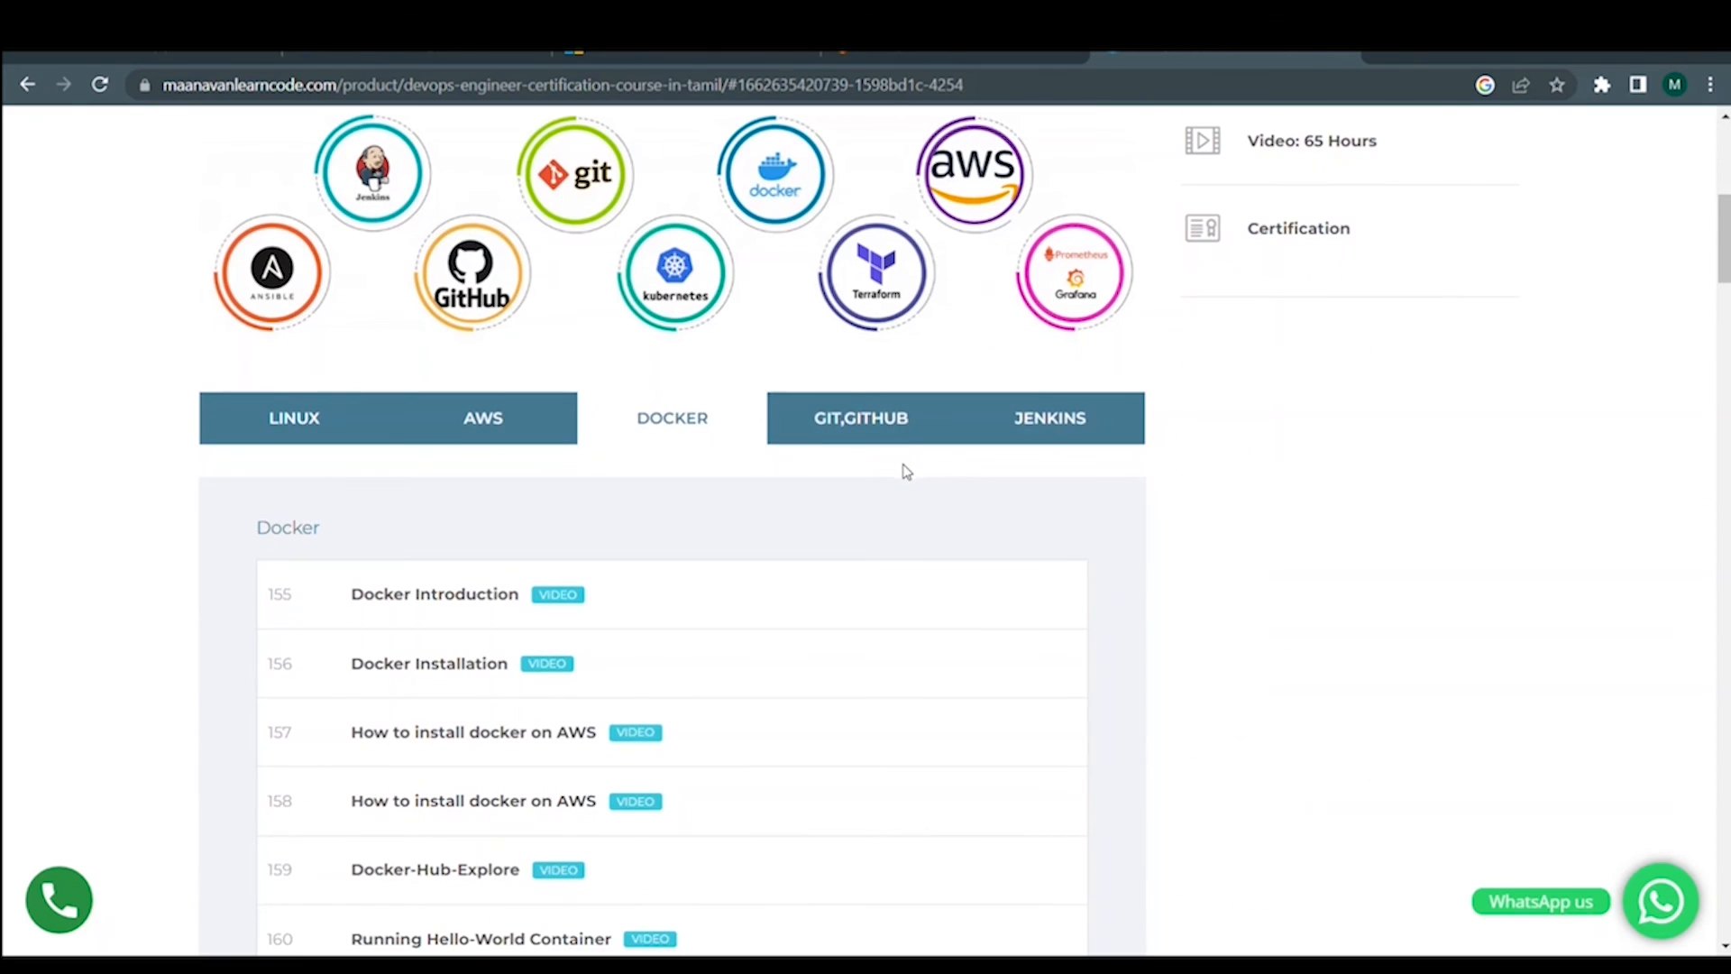
scroll(897, 474, "down", 2)
scroll(897, 475, "up", 10)
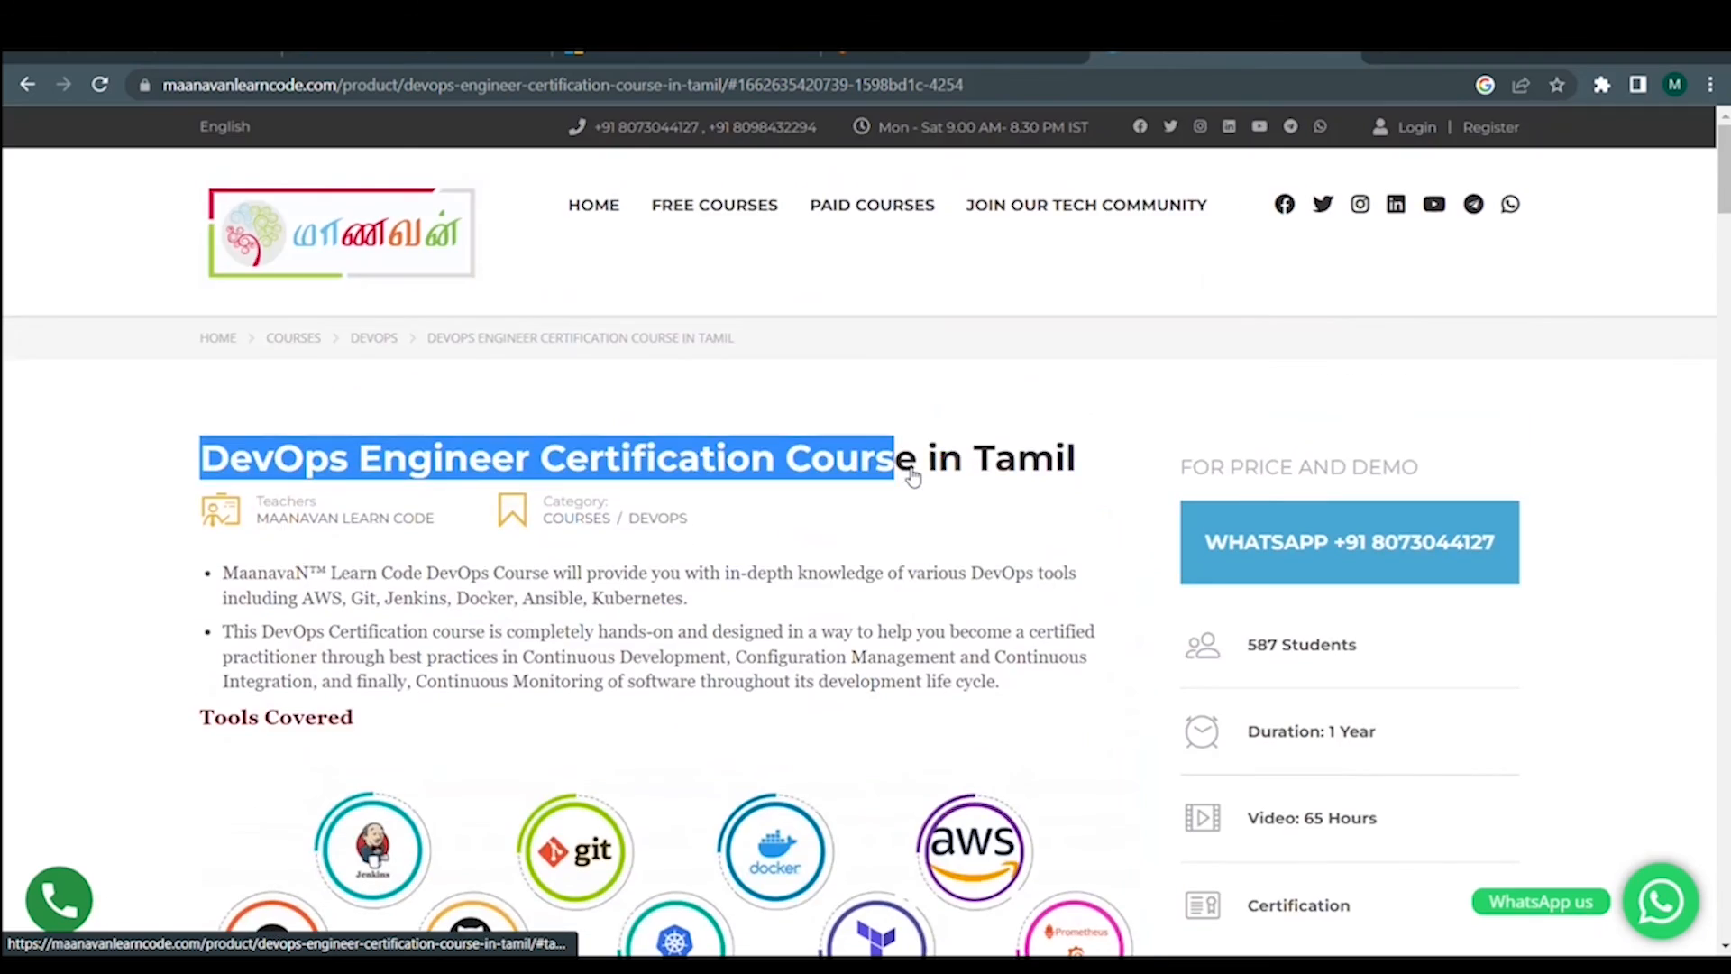
scroll(909, 465, "down", 8)
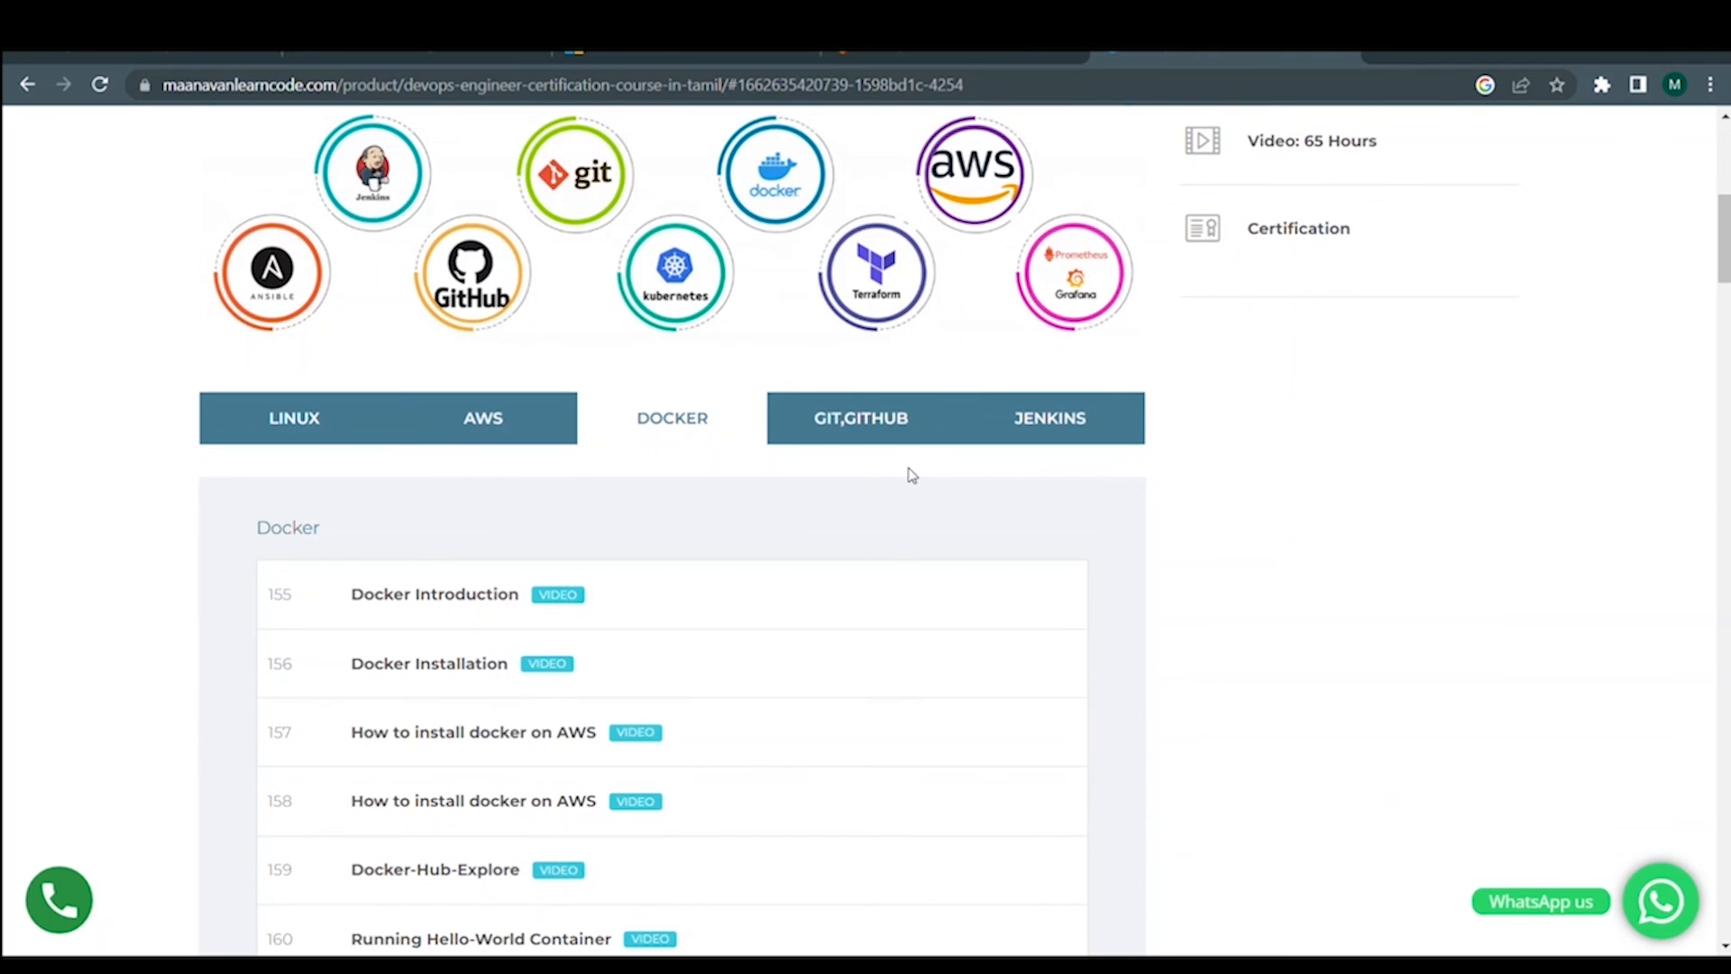
scroll(909, 476, "down", 5)
scroll(261, 562, "down", 20)
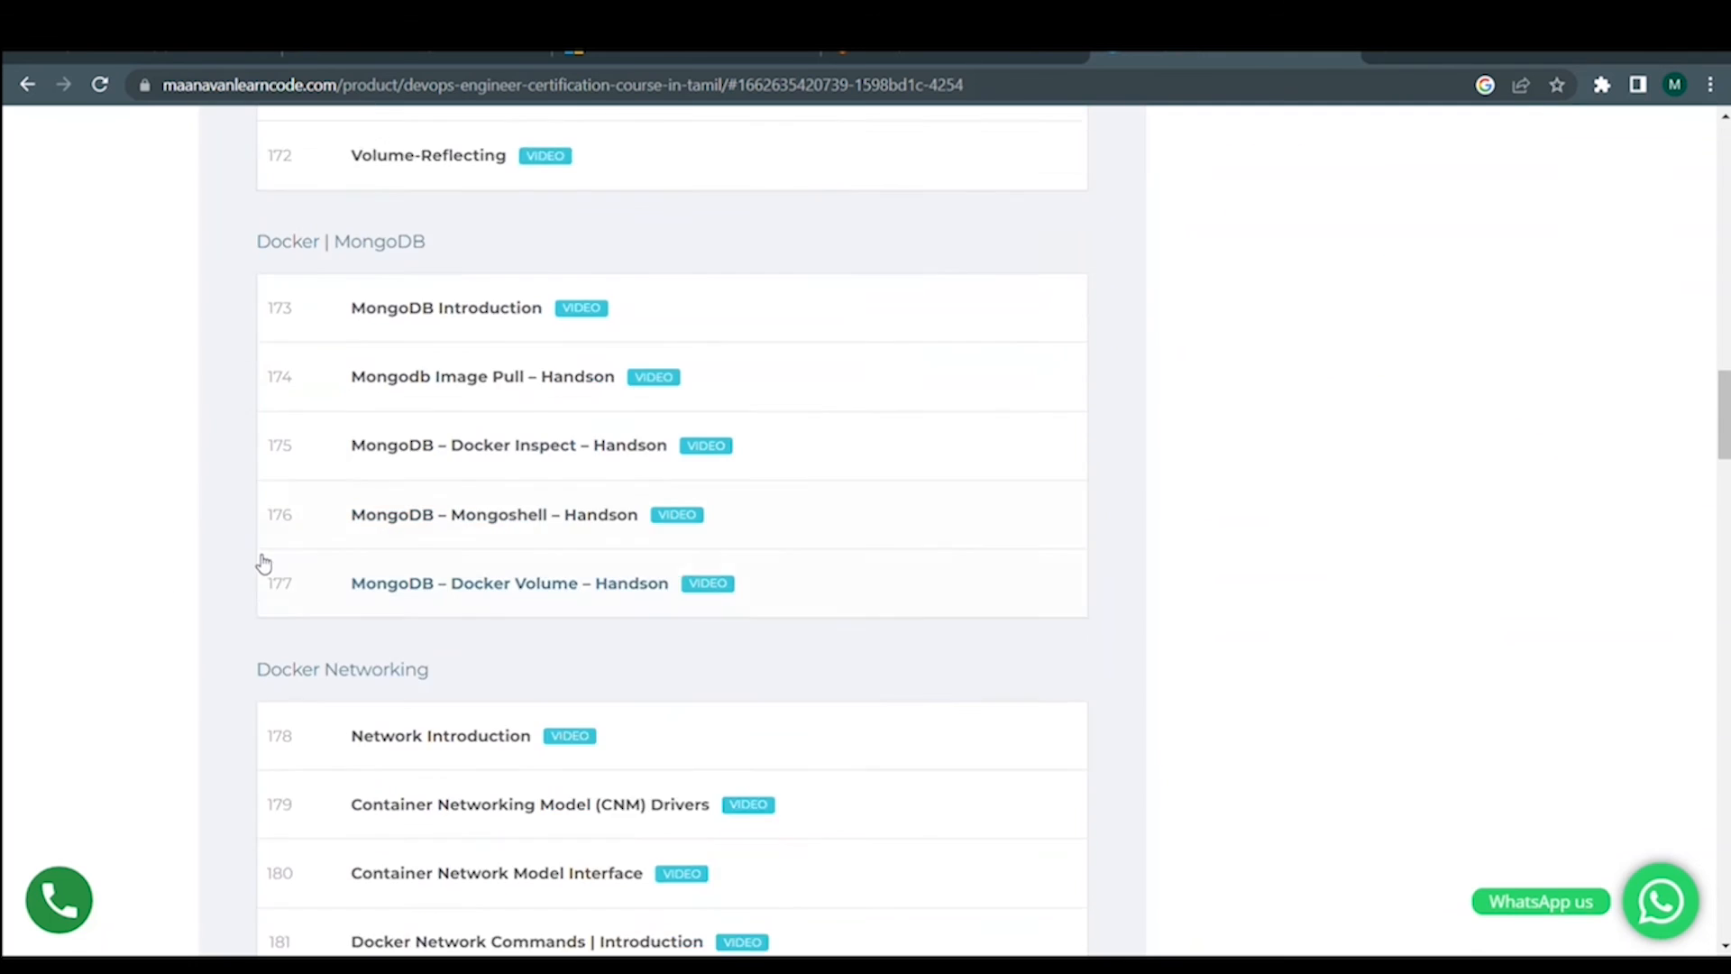
scroll(261, 563, "down", 12)
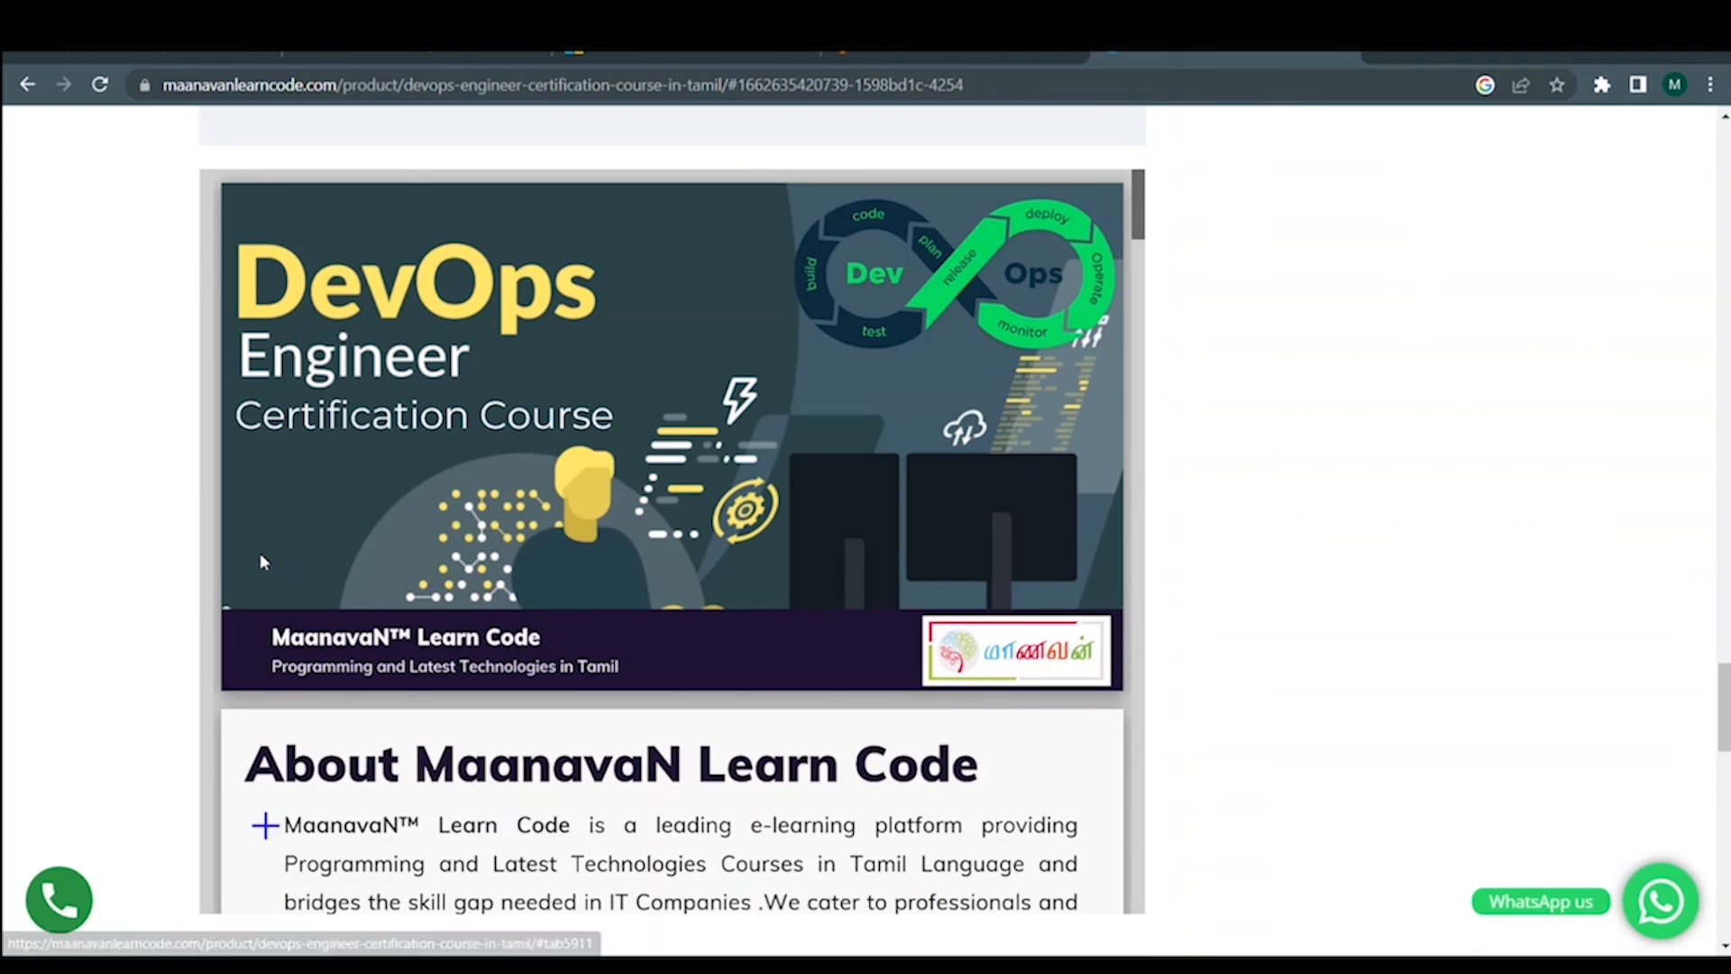